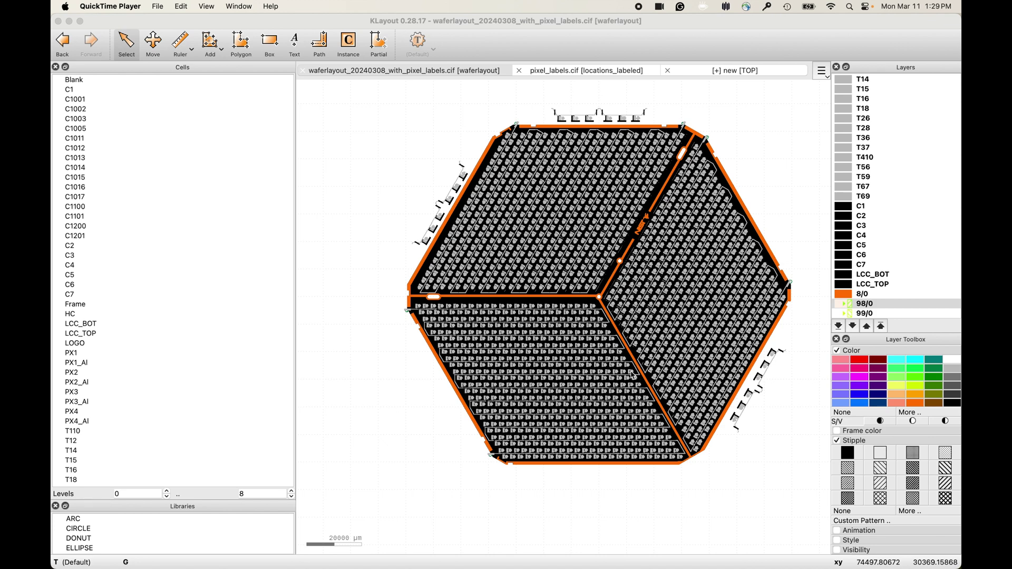
# Step: Show the pixel labels on layer 99/0 and locate pixel PX1:21 in the wafer layout
pyautogui.click(845, 315)
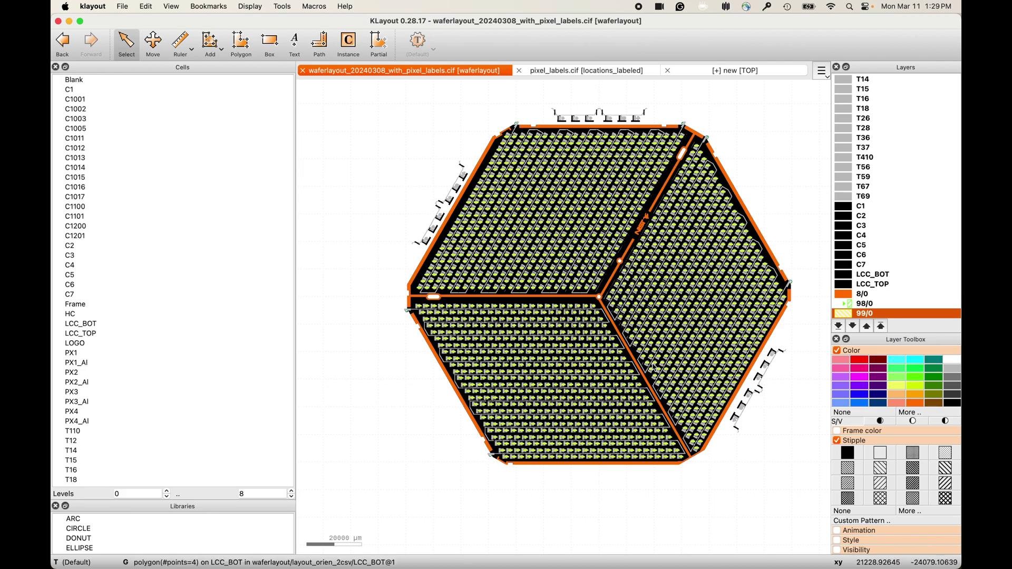
pyautogui.scroll(1, 648, 369)
pyautogui.scroll(5, 616, 368)
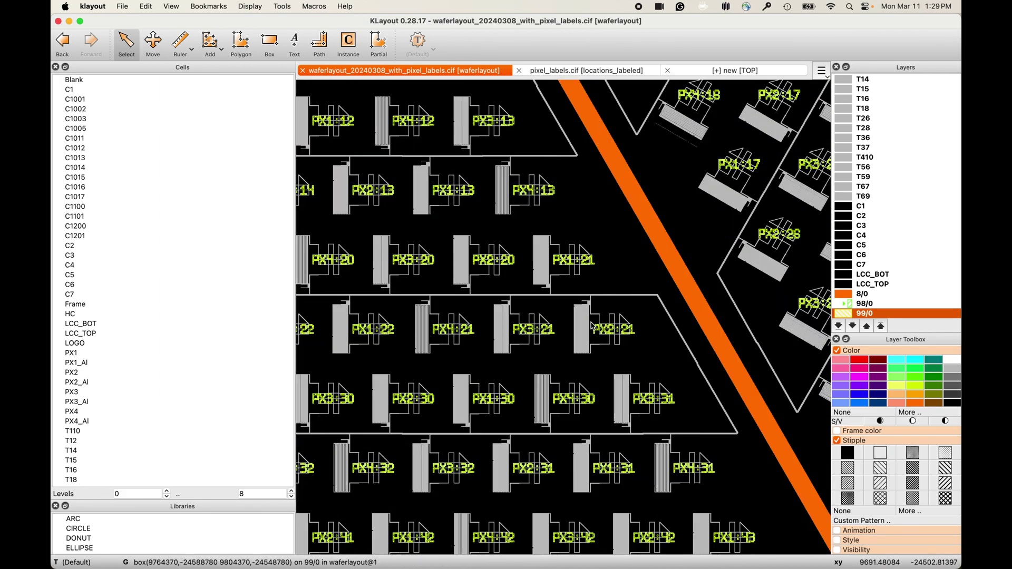
pyautogui.scroll(3, 618, 326)
pyautogui.scroll(-1, 521, 214)
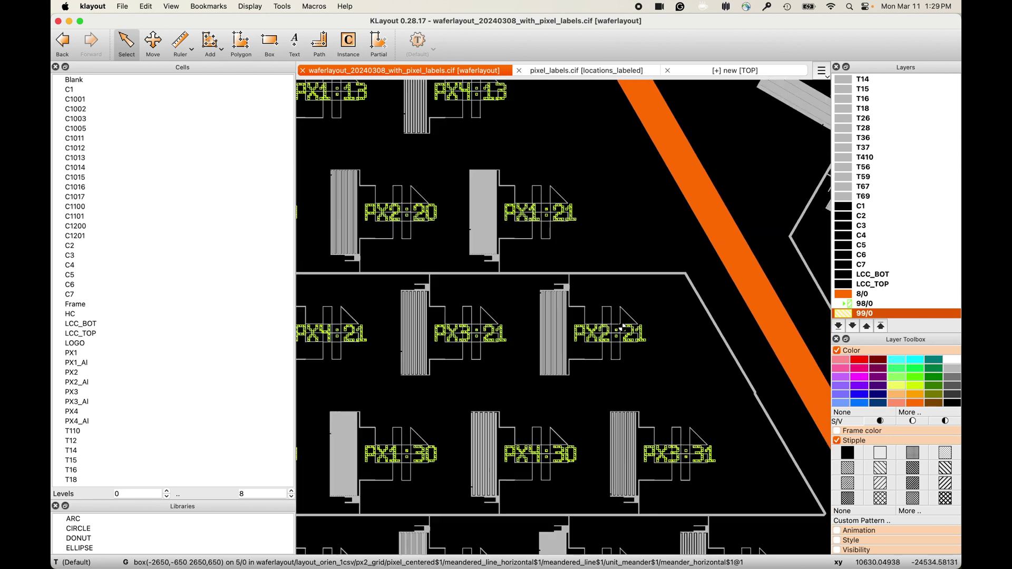
pyautogui.scroll(3, 500, 185)
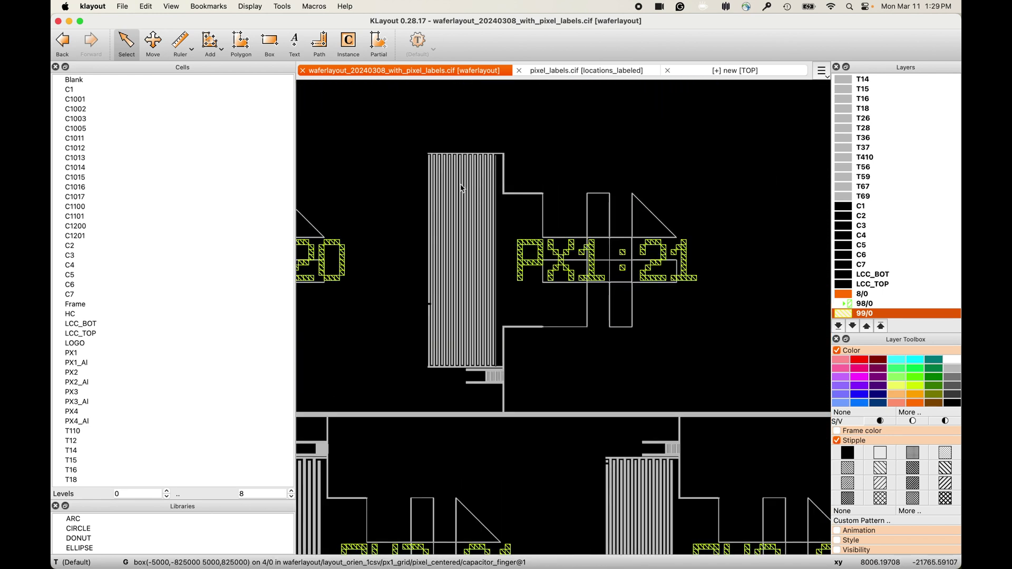
pyautogui.scroll(1, 443, 182)
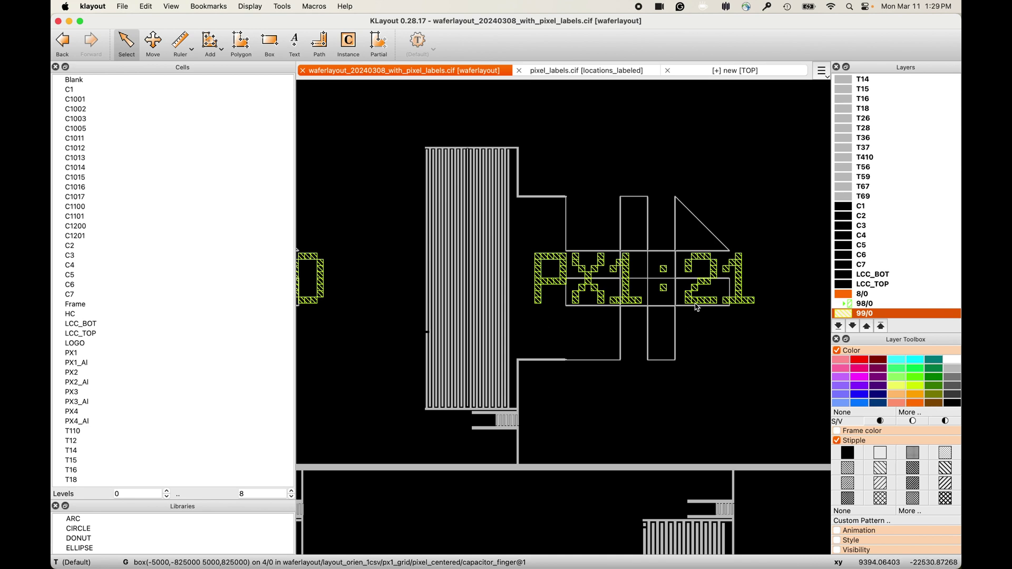
# Step: Examine the top-left connector and the meandered perimeter line of pixel PX1:21 close up
pyautogui.scroll(2, 568, 203)
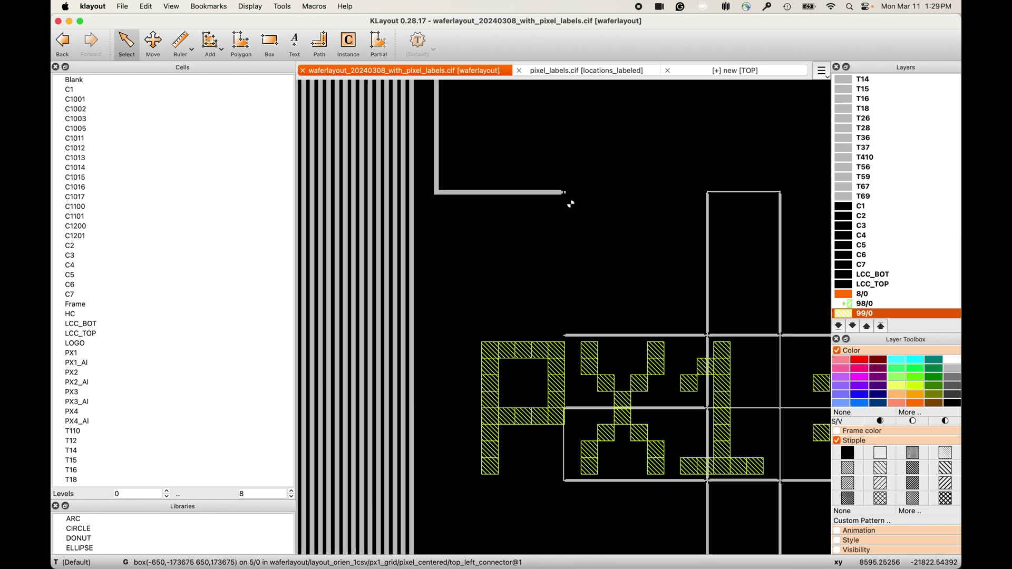
pyautogui.scroll(3, 568, 203)
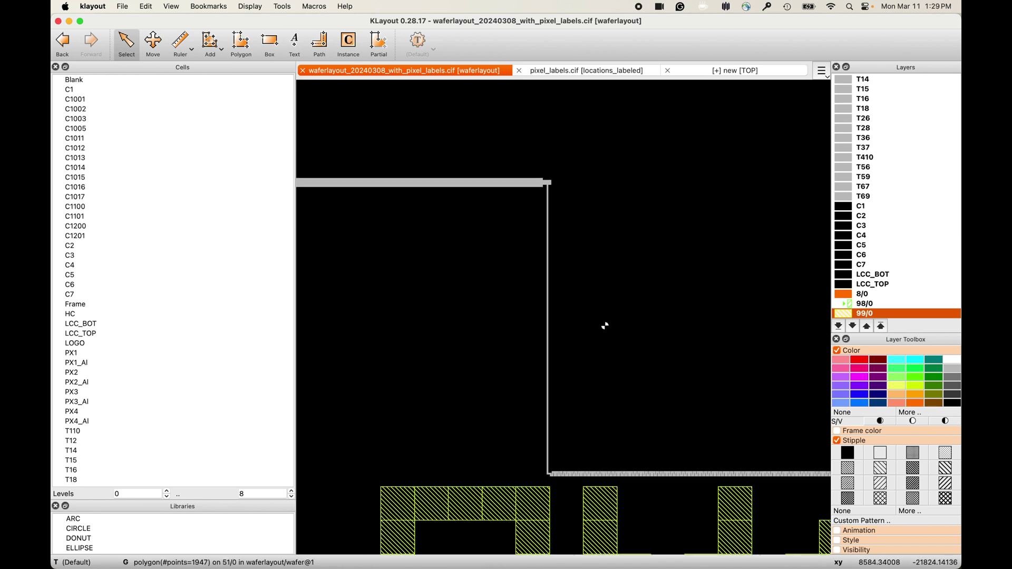
pyautogui.scroll(4, 637, 434)
pyautogui.scroll(-5, 639, 482)
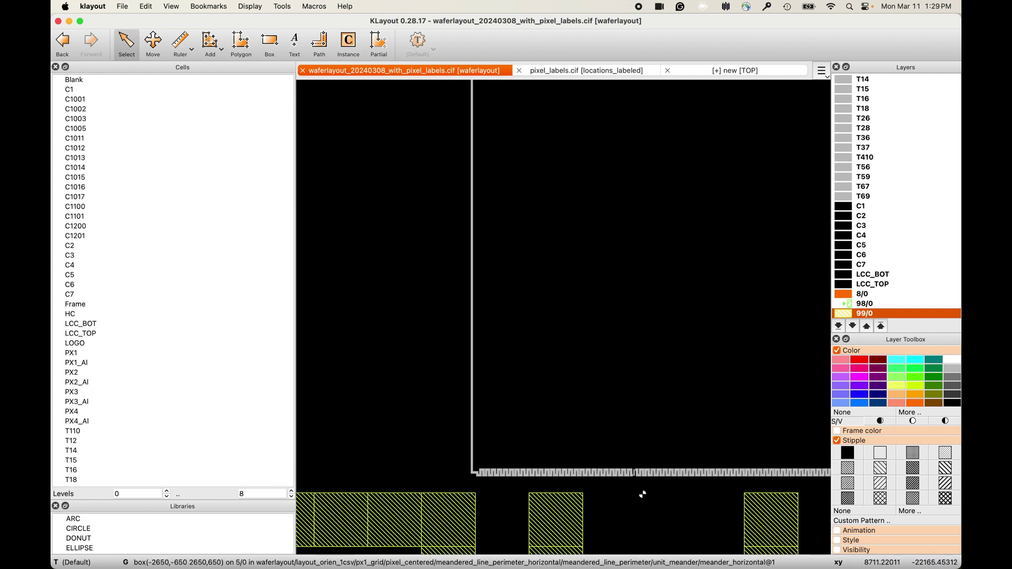
pyautogui.scroll(5, 643, 495)
pyautogui.scroll(-2, 669, 388)
pyautogui.scroll(-6, 670, 388)
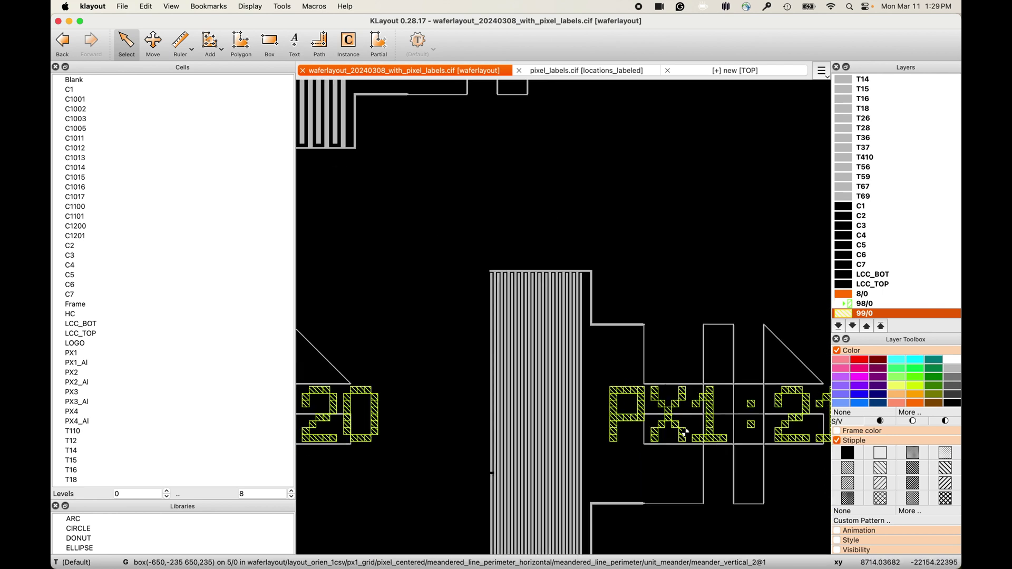
# Step: Examine the small interdigitated capacitor below pixel PX1:21 and its connection to the feedline
pyautogui.scroll(-6, 683, 431)
pyautogui.scroll(6, 647, 510)
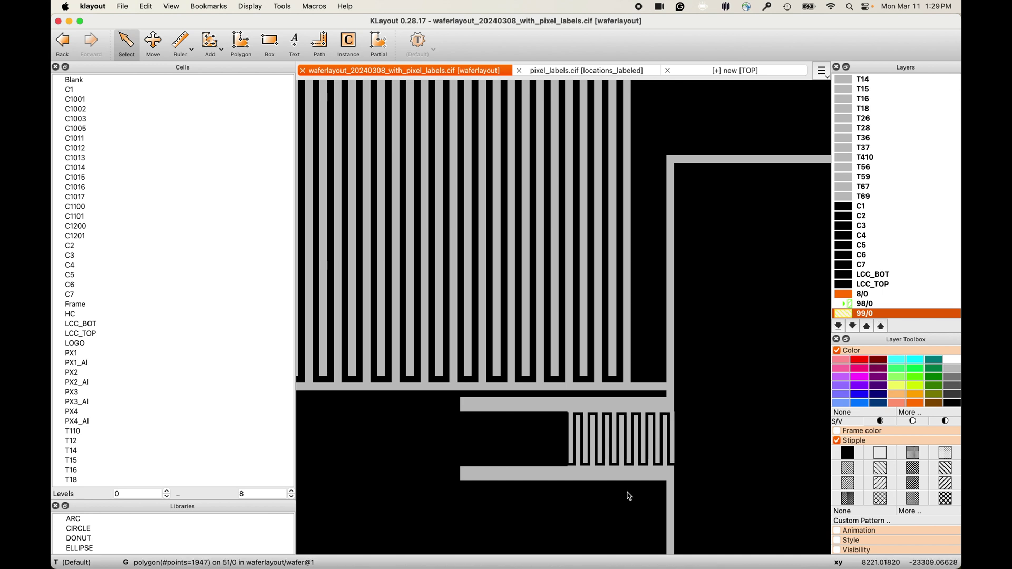
pyautogui.scroll(-7, 630, 498)
pyautogui.scroll(6, 634, 526)
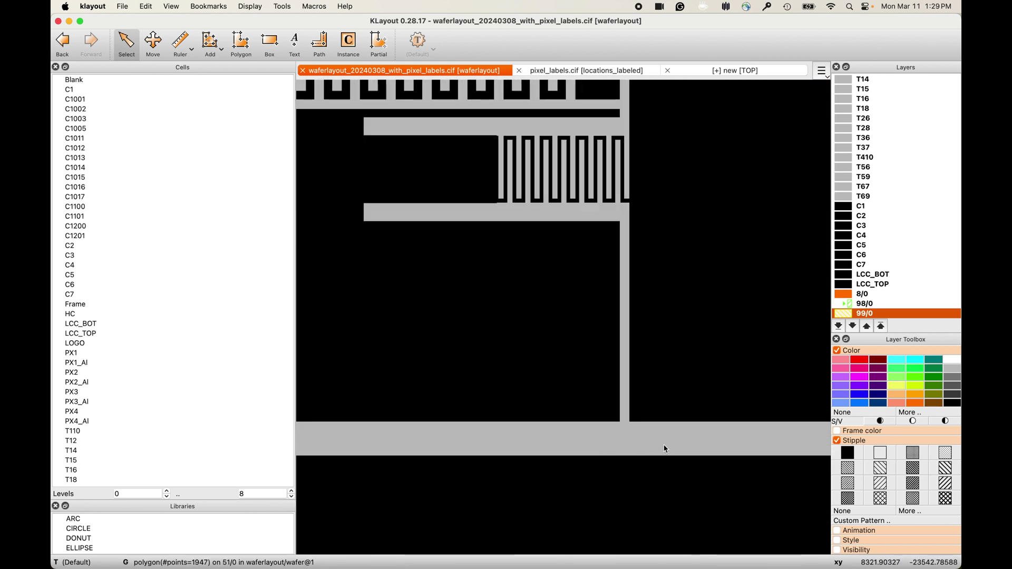
pyautogui.scroll(-7, 639, 445)
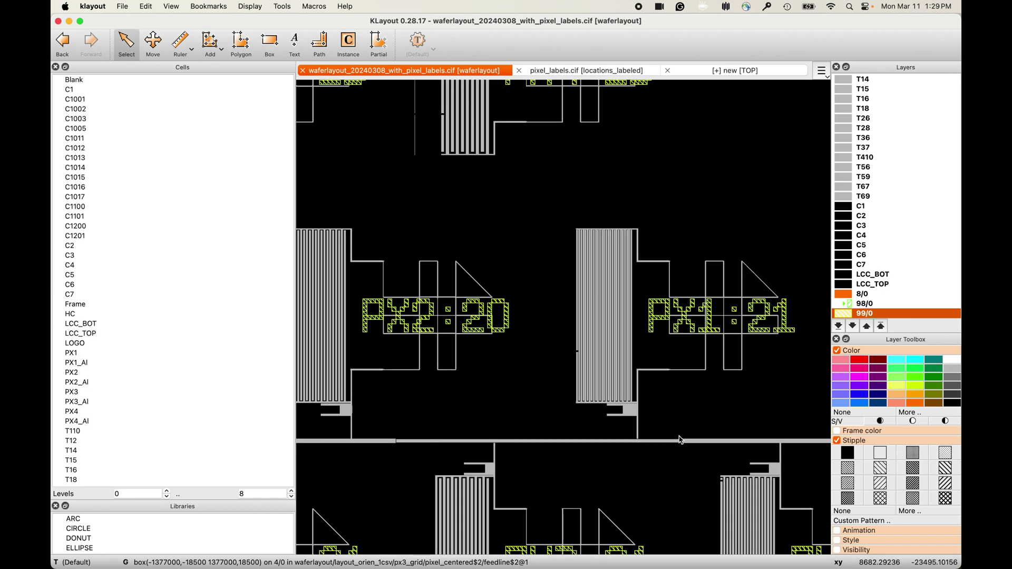
pyautogui.scroll(-3, 690, 433)
pyautogui.scroll(6, 734, 384)
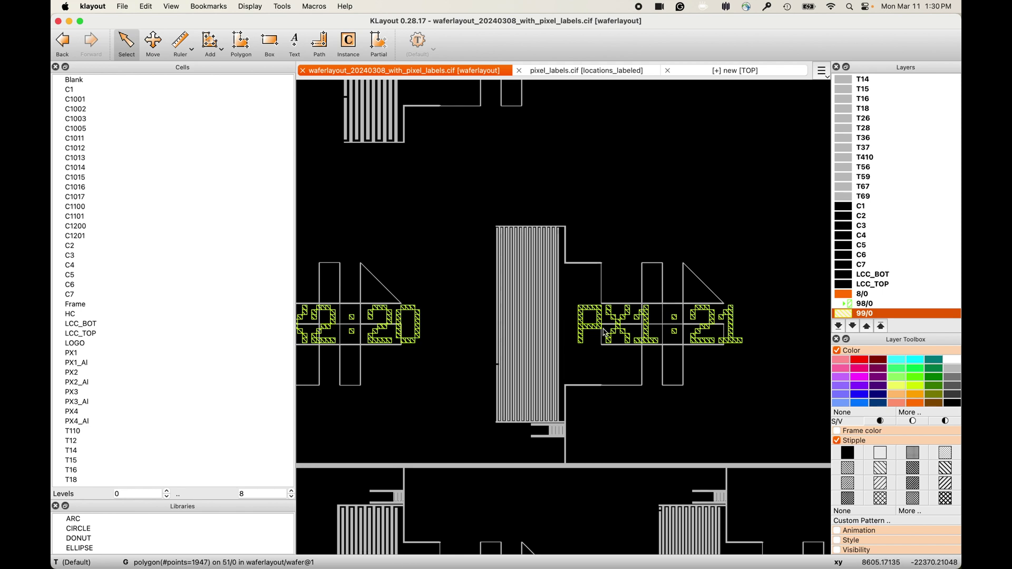
# Step: Recolour layers C1 to C7 red and give them a see-through hatched stipple
pyautogui.click(844, 285)
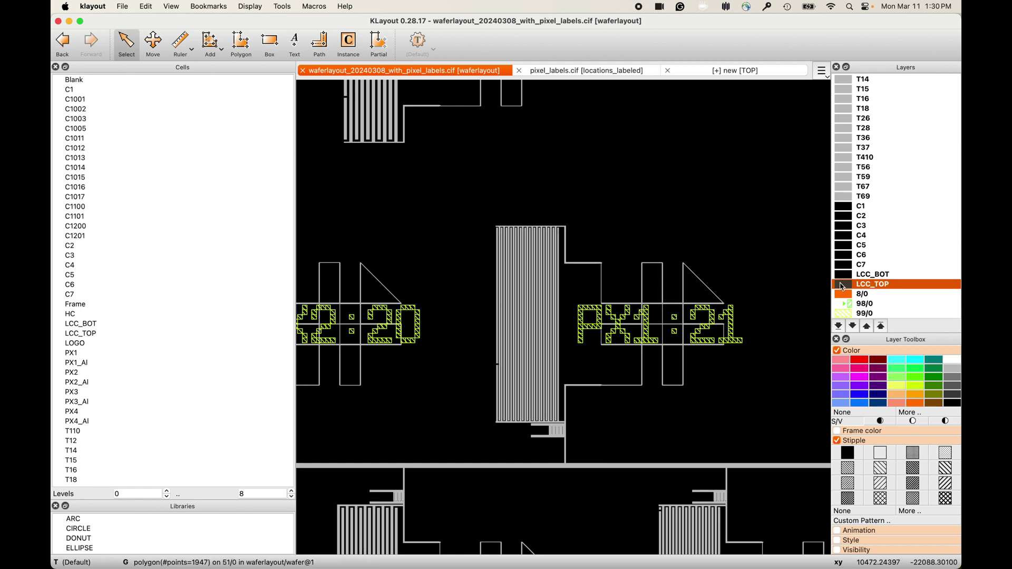
pyautogui.scroll(-3, 694, 283)
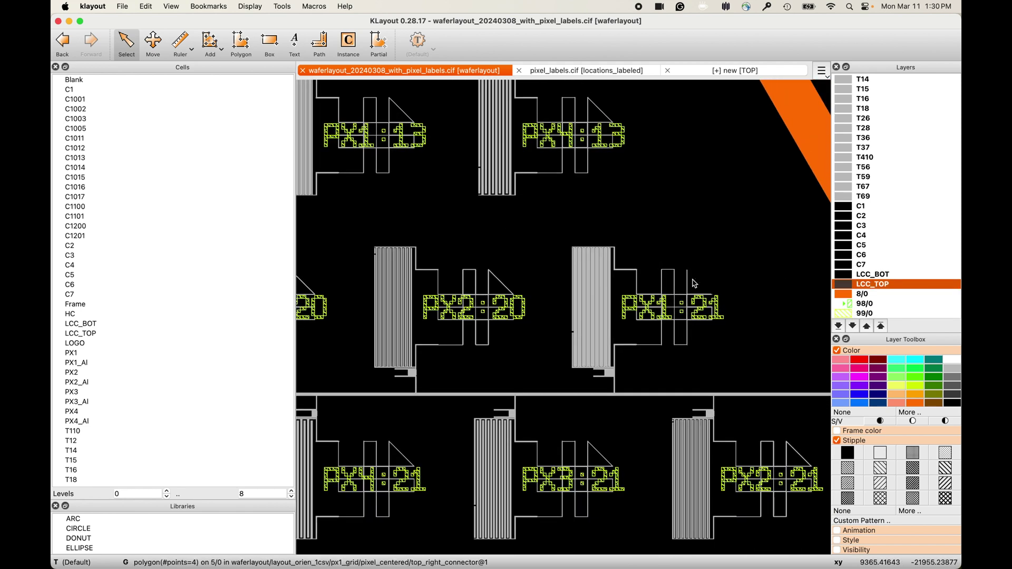
pyautogui.scroll(2, 720, 324)
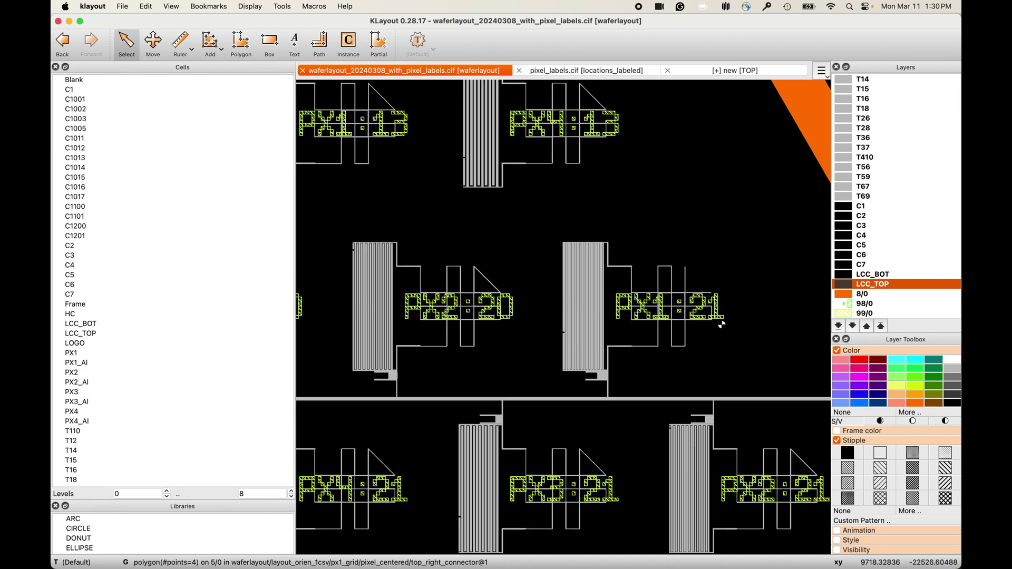
pyautogui.scroll(3, 533, 353)
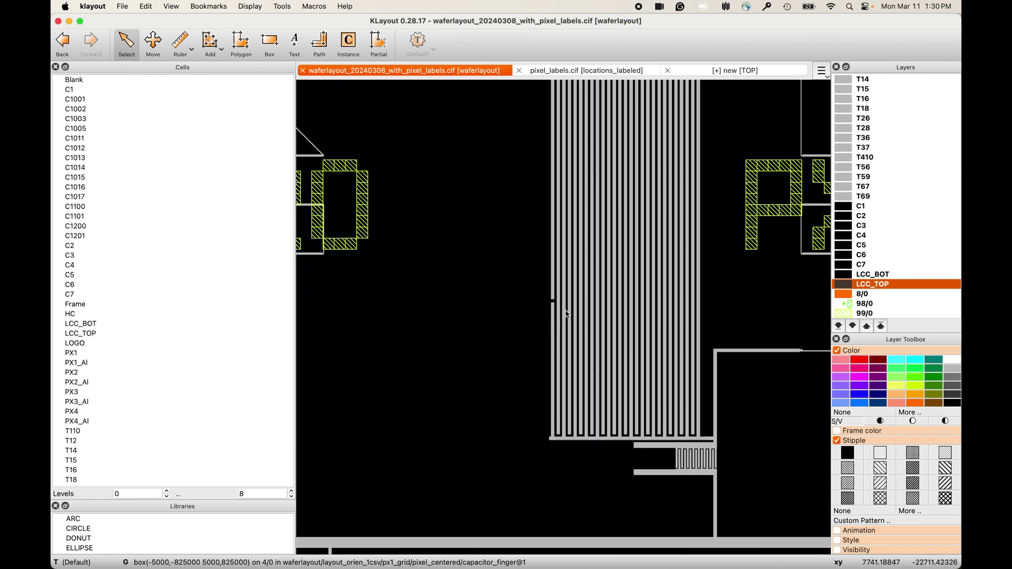
pyautogui.scroll(-2, 559, 294)
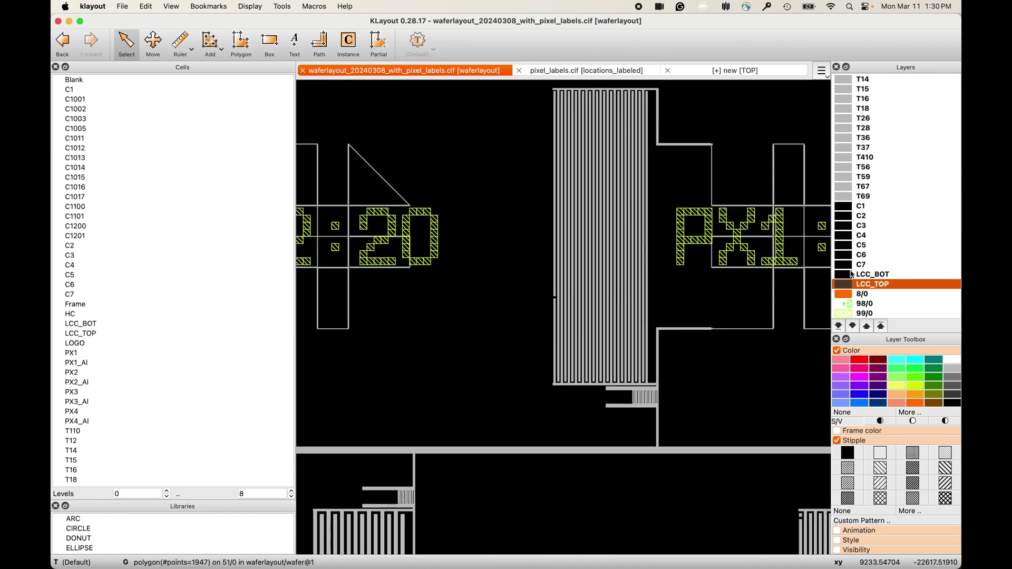
pyautogui.click(846, 266)
pyautogui.keyDown('shift'); pyautogui.click(849, 211); pyautogui.keyUp('shift')
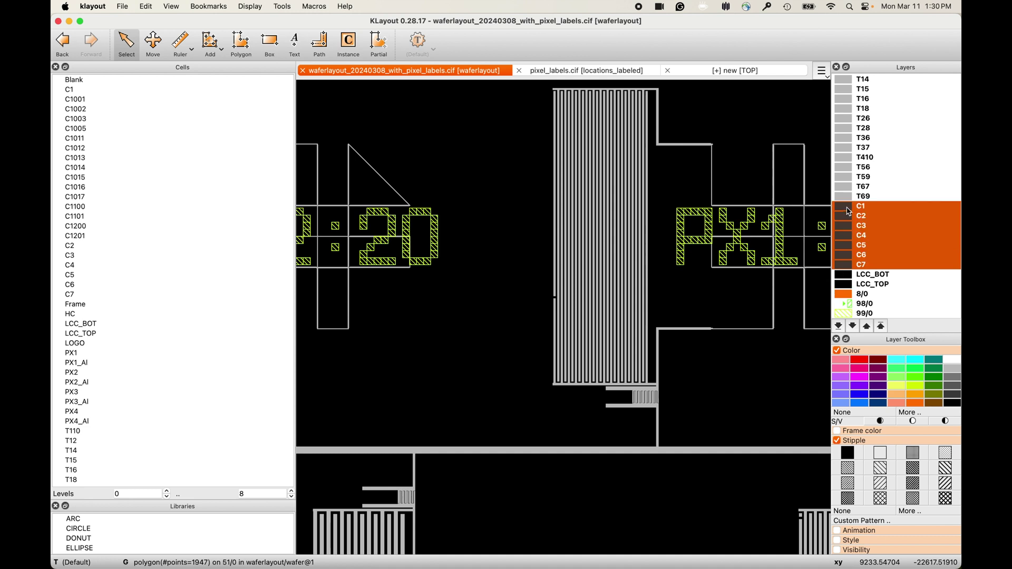
pyautogui.click(860, 363)
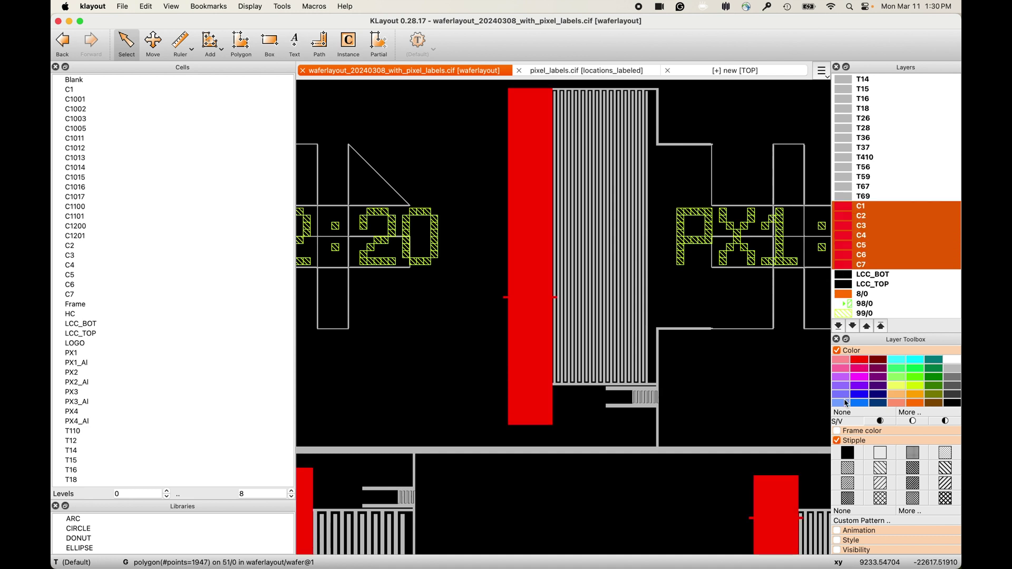
pyautogui.click(847, 469)
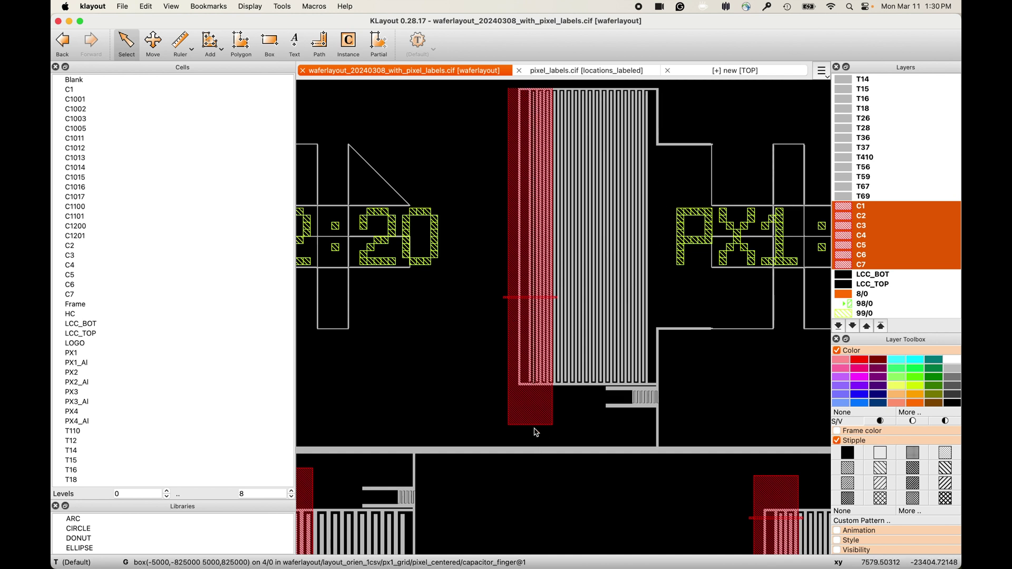
# Step: Recolour layers LCC_BOT and LCC_TOP green and give them the same hatched stipple as the C layers
pyautogui.scroll(-3, 530, 341)
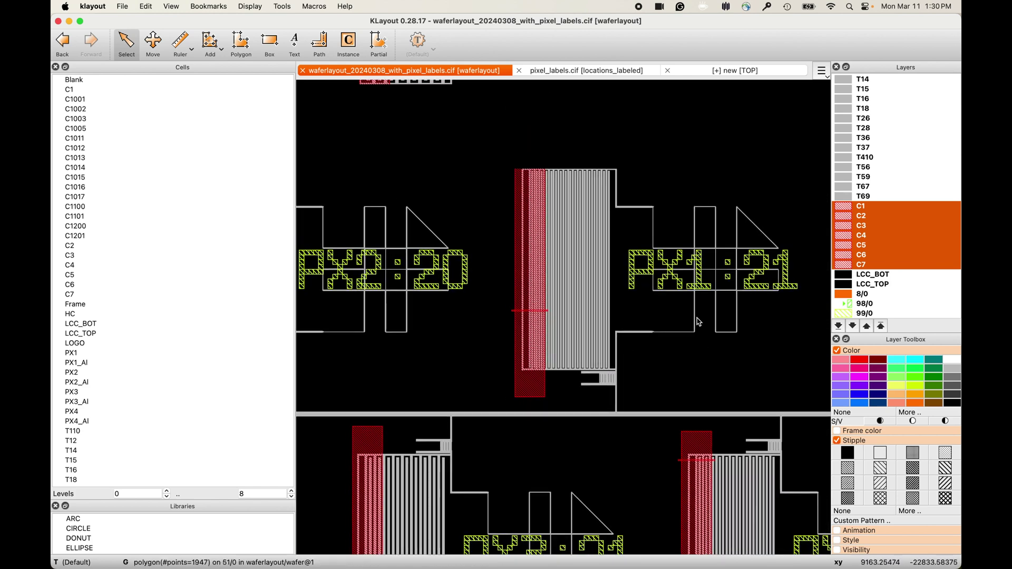
pyautogui.click(843, 283)
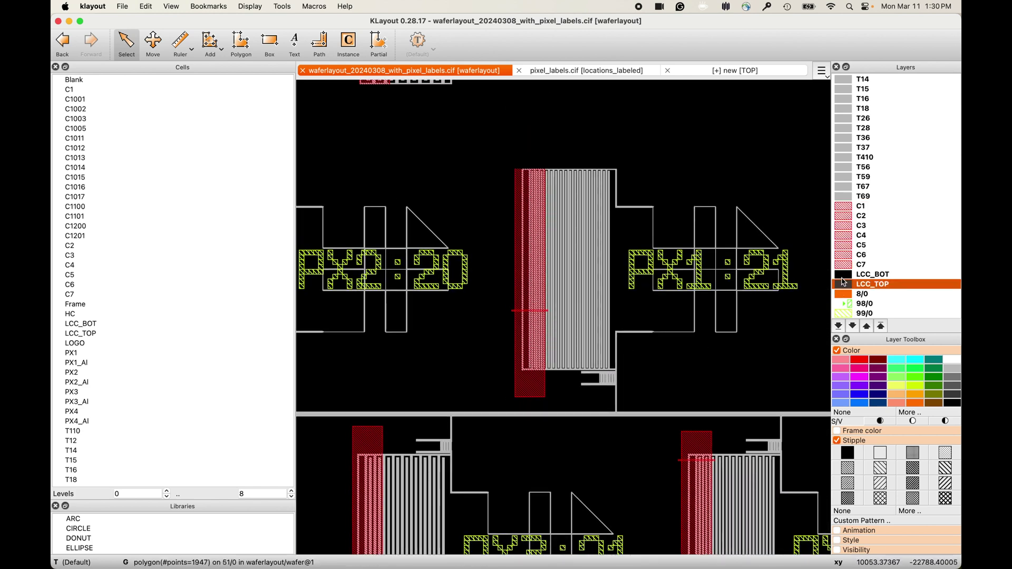
pyautogui.keyDown('shift'); pyautogui.click(844, 274); pyautogui.keyUp('shift')
pyautogui.click(912, 369)
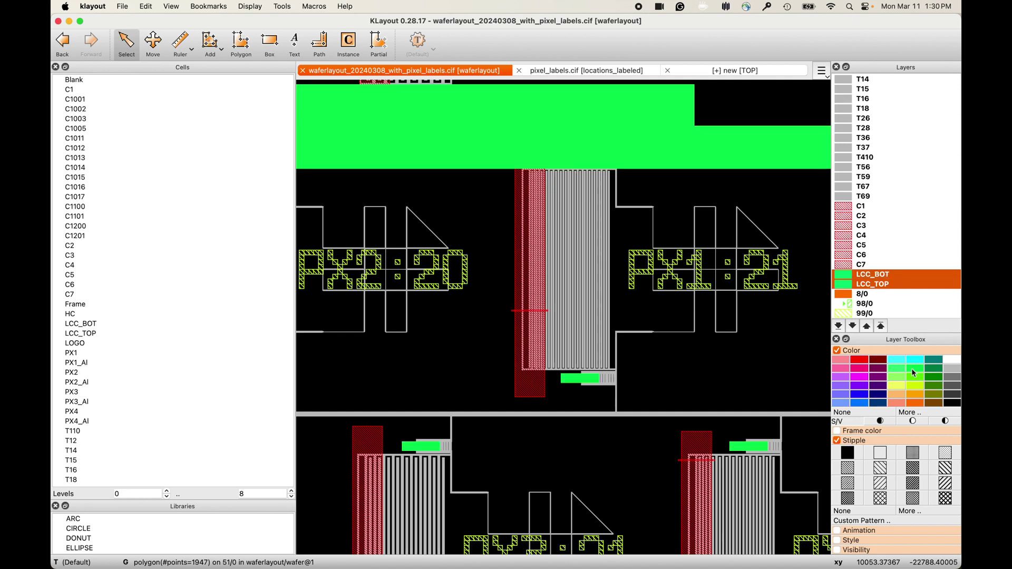
pyautogui.click(848, 473)
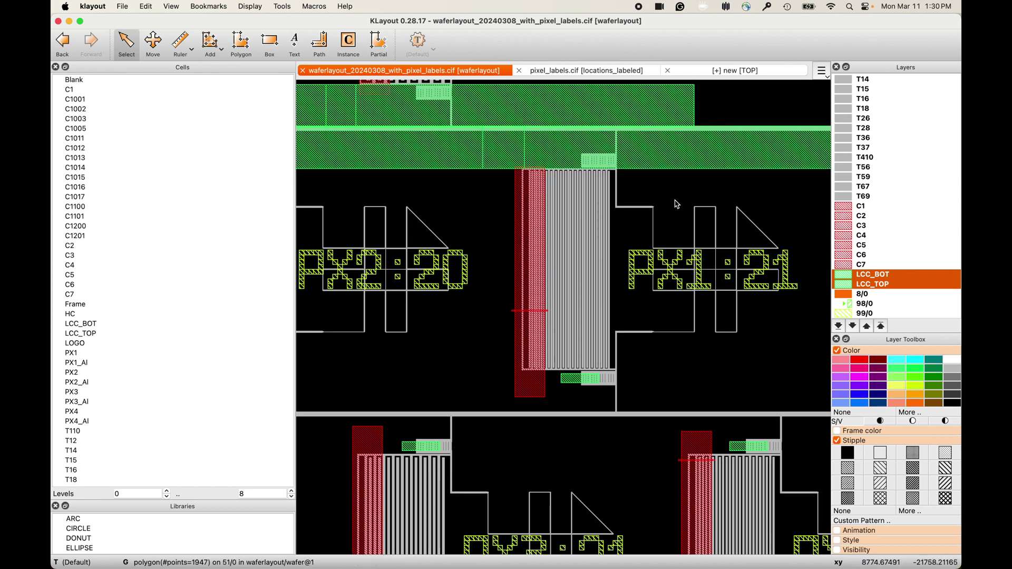
# Step: Copy the geometry of pixel PX1:21 into a new layout with the top cell TOP
pyautogui.scroll(-5, 673, 204)
pyautogui.scroll(-1, 804, 201)
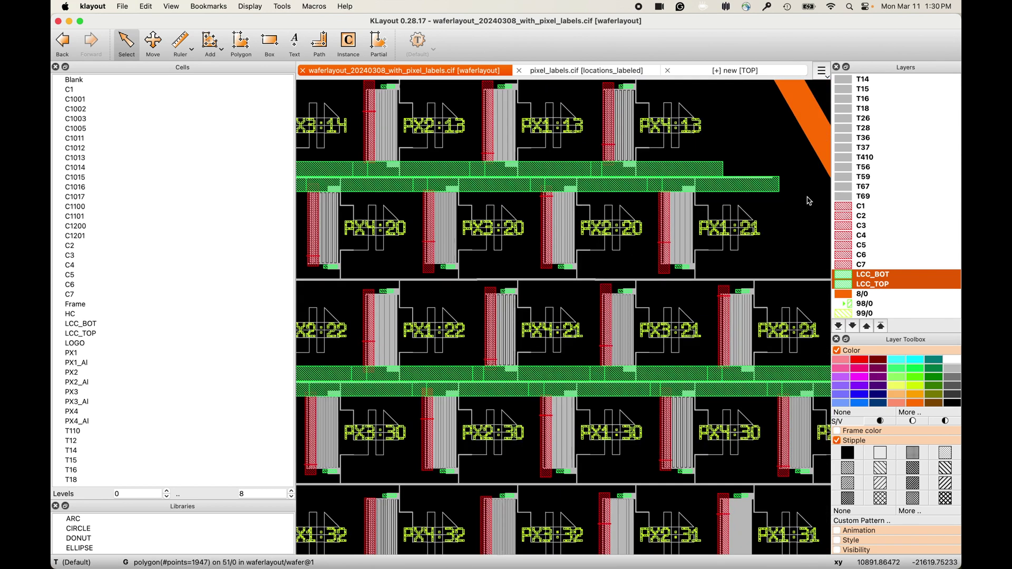
pyautogui.scroll(6, 806, 196)
pyautogui.moveTo(389, 99); pyautogui.dragTo(771, 441)
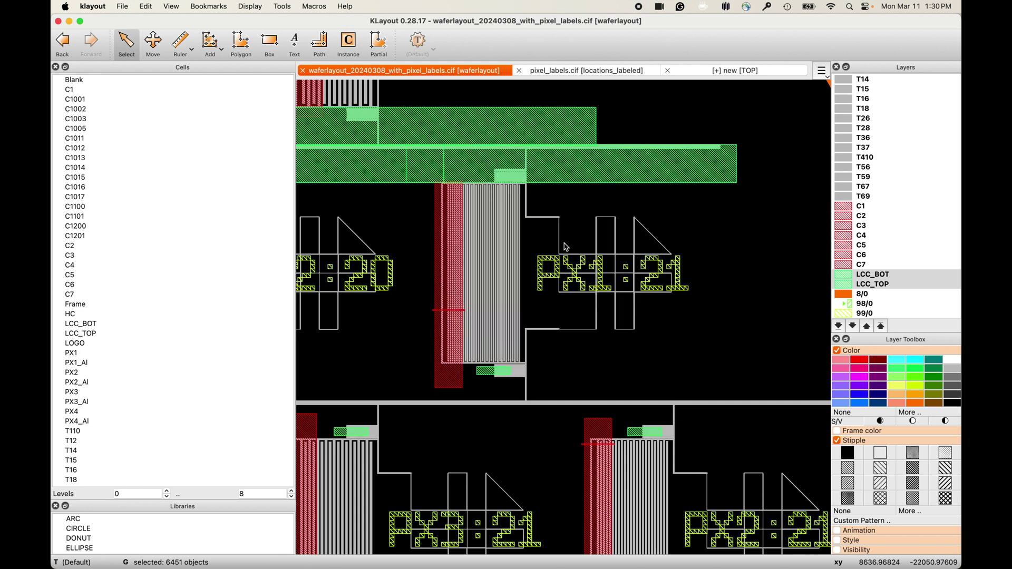
pyautogui.click(120, 6)
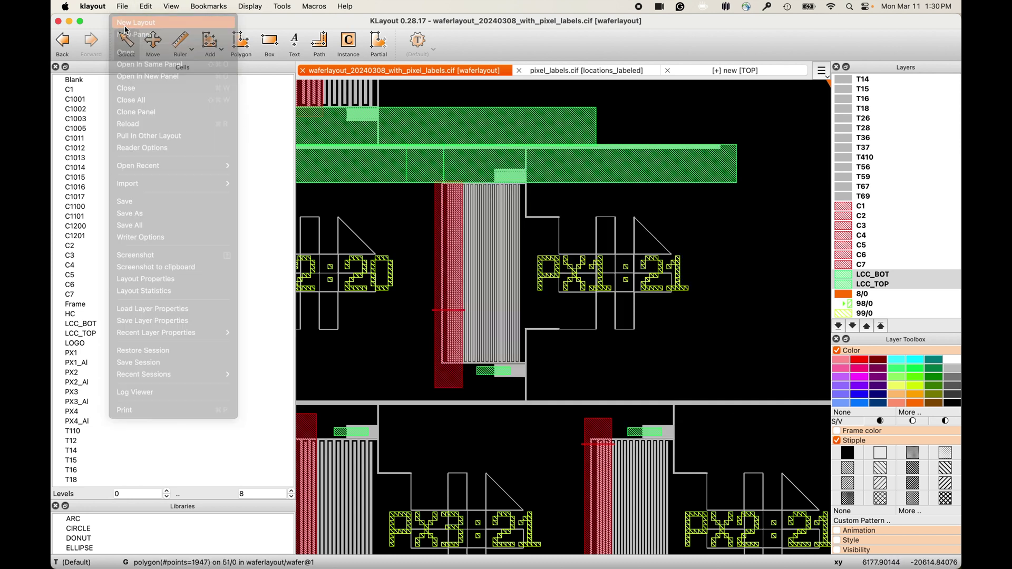
pyautogui.click(125, 25)
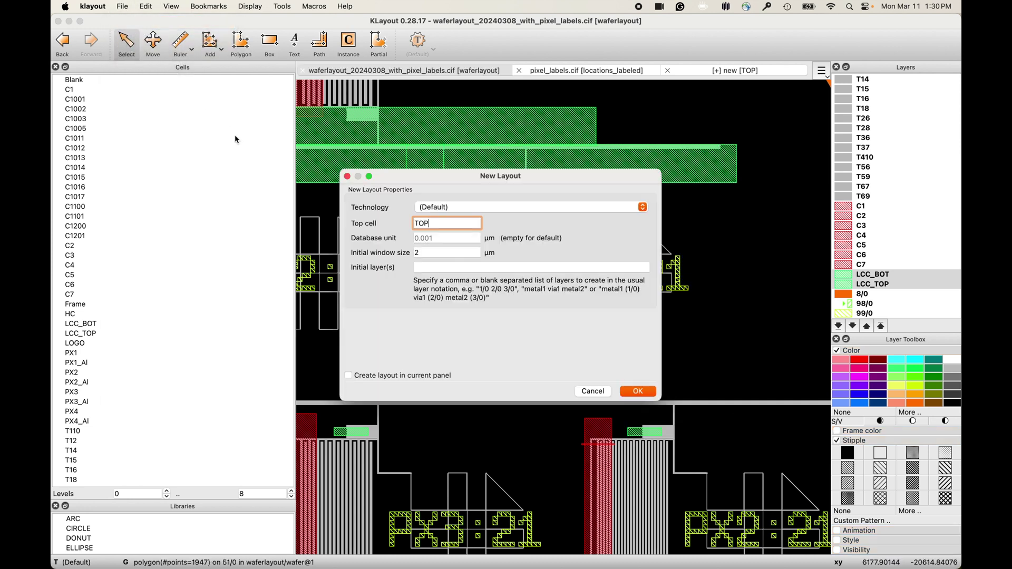
pyautogui.click(636, 391)
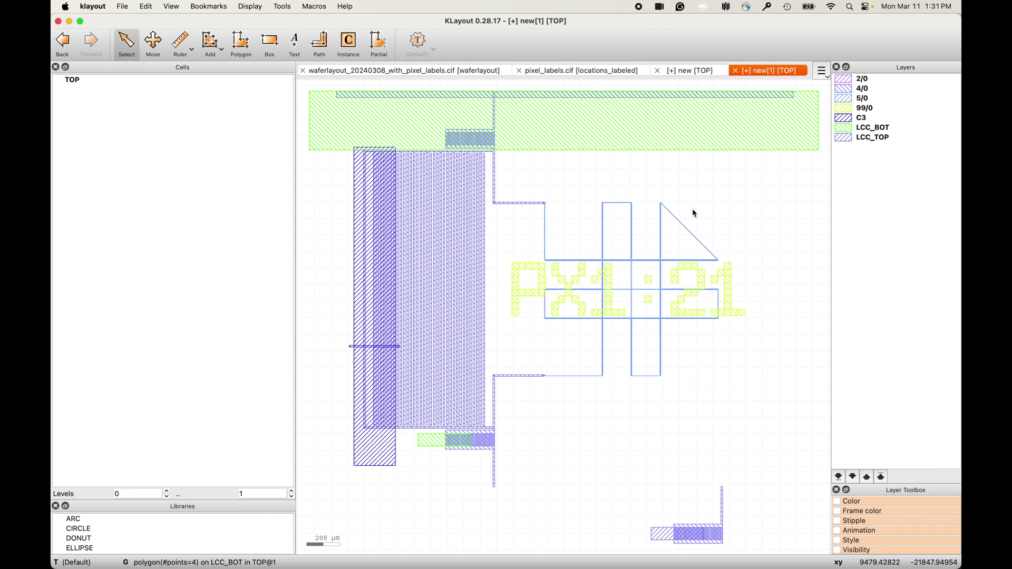
# Step: Hide layers 99/0, LCC_BOT, LCC_TOP and C3 in the new layout
pyautogui.scroll(-1, 584, 195)
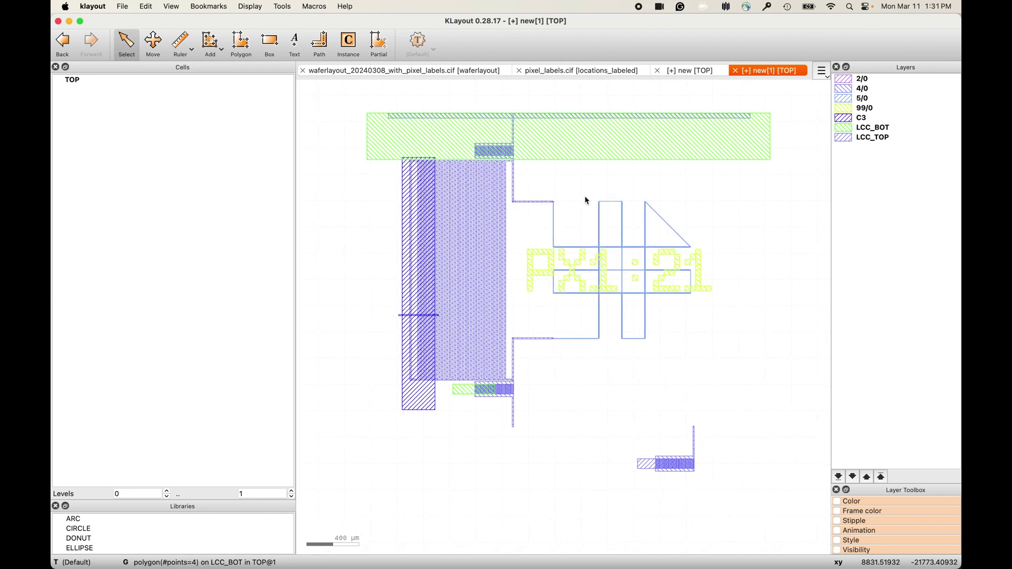
pyautogui.doubleClick(843, 108)
pyautogui.doubleClick(842, 127)
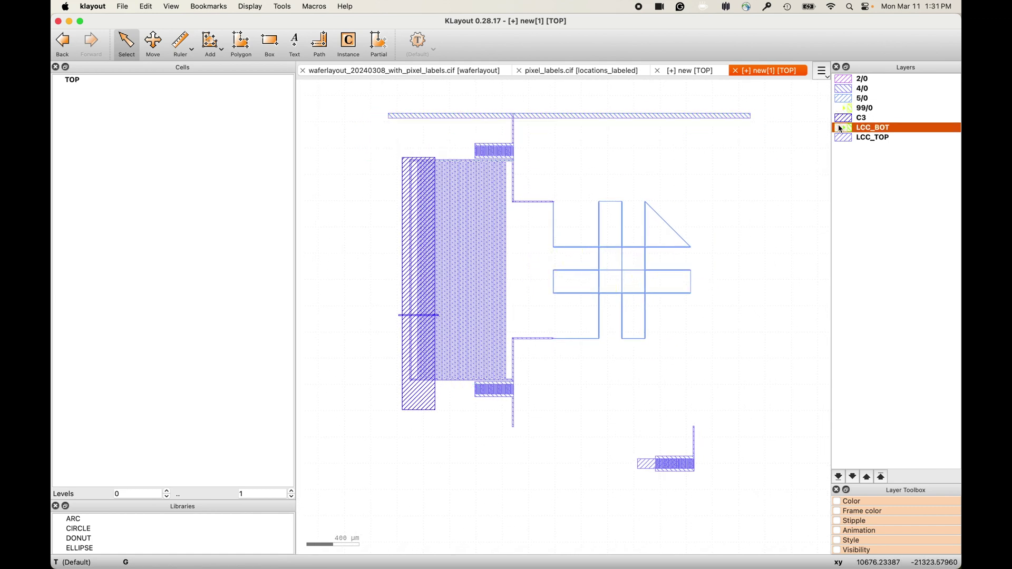
pyautogui.doubleClick(841, 138)
pyautogui.doubleClick(839, 119)
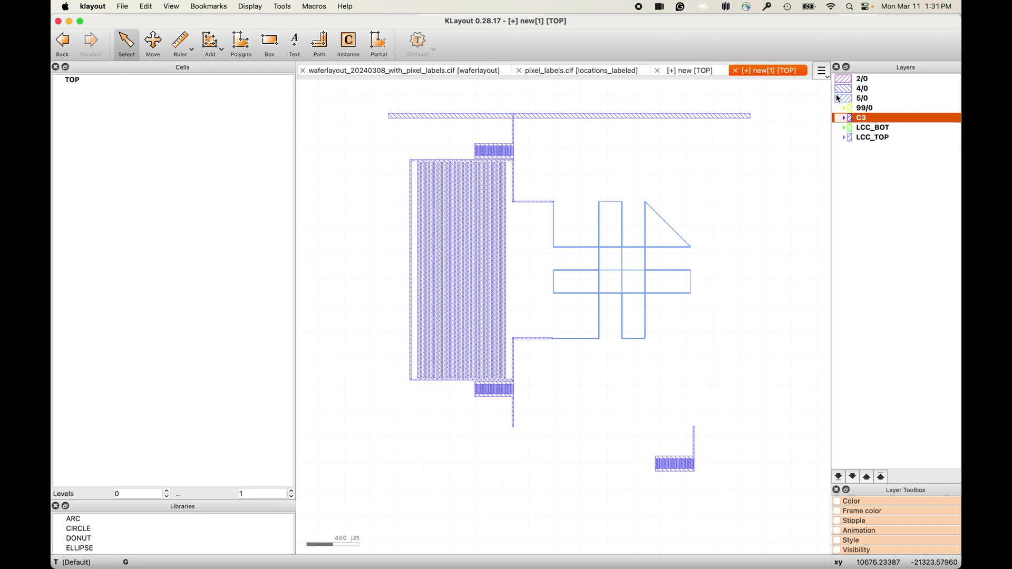
# Step: Delete the stray capacitor fragment below and to the right of the copied pixel
pyautogui.scroll(-3, 773, 140)
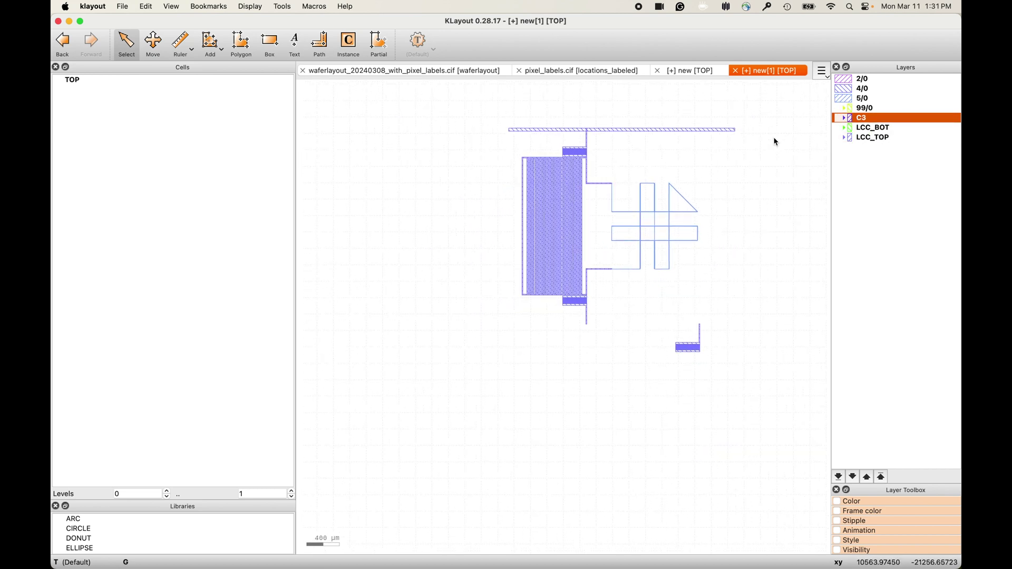
pyautogui.moveTo(651, 328); pyautogui.dragTo(736, 430)
pyautogui.press('Delete')
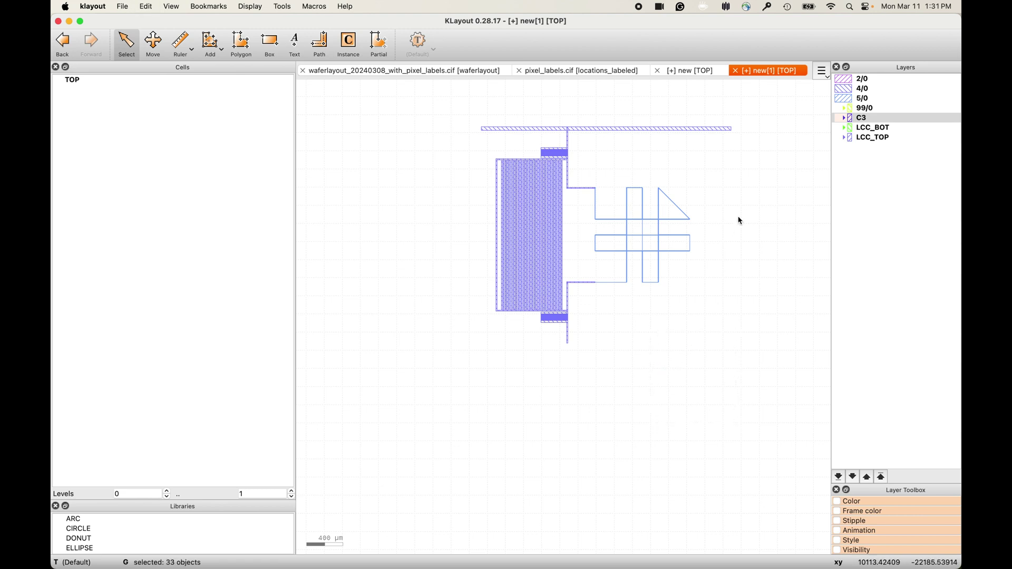
# Step: Change the layer of all the pixel's shapes to 4/0 and hide layers 2/0 and 5/0
pyautogui.scroll(2, 783, 124)
pyautogui.moveTo(389, 102); pyautogui.dragTo(768, 434)
pyautogui.scroll(10, 630, 323)
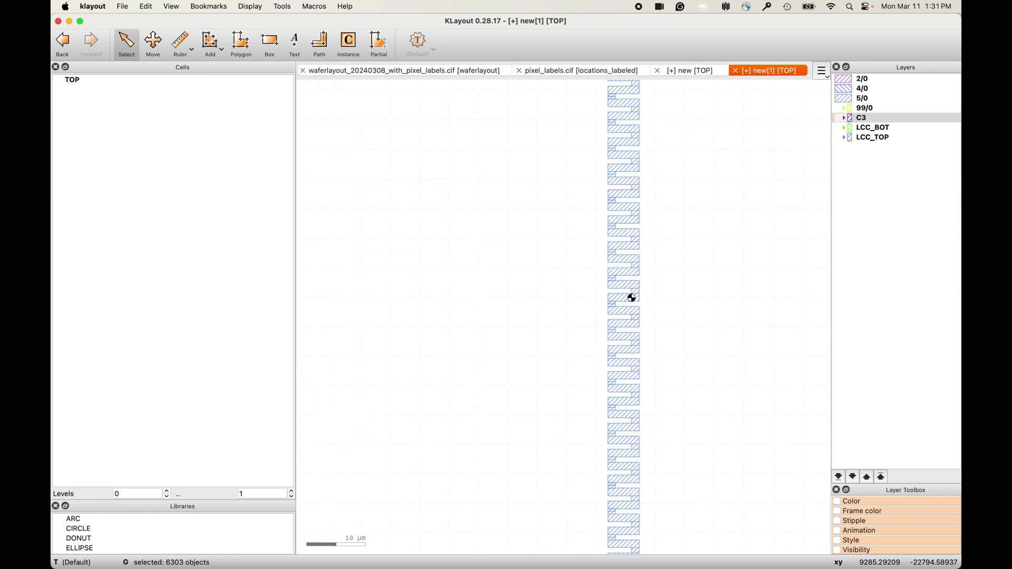
pyautogui.scroll(4, 630, 298)
pyautogui.scroll(-14, 630, 299)
pyautogui.scroll(-2, 631, 298)
pyautogui.moveTo(402, 101)
pyautogui.mouseDown()
pyautogui.moveTo(806, 440)
pyautogui.moveTo(761, 380)
pyautogui.mouseUp()
pyautogui.click(848, 91)
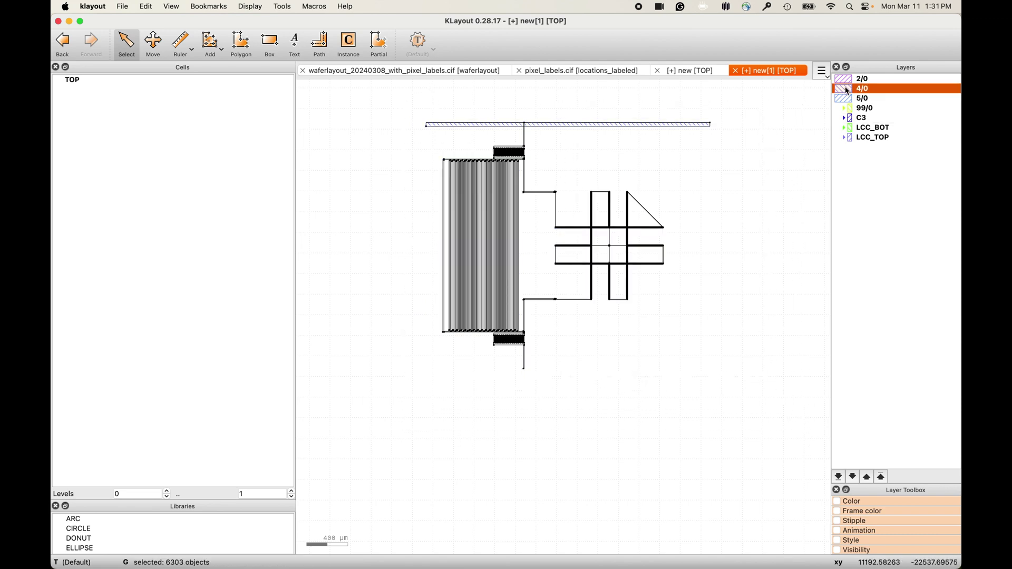
pyautogui.click(147, 5)
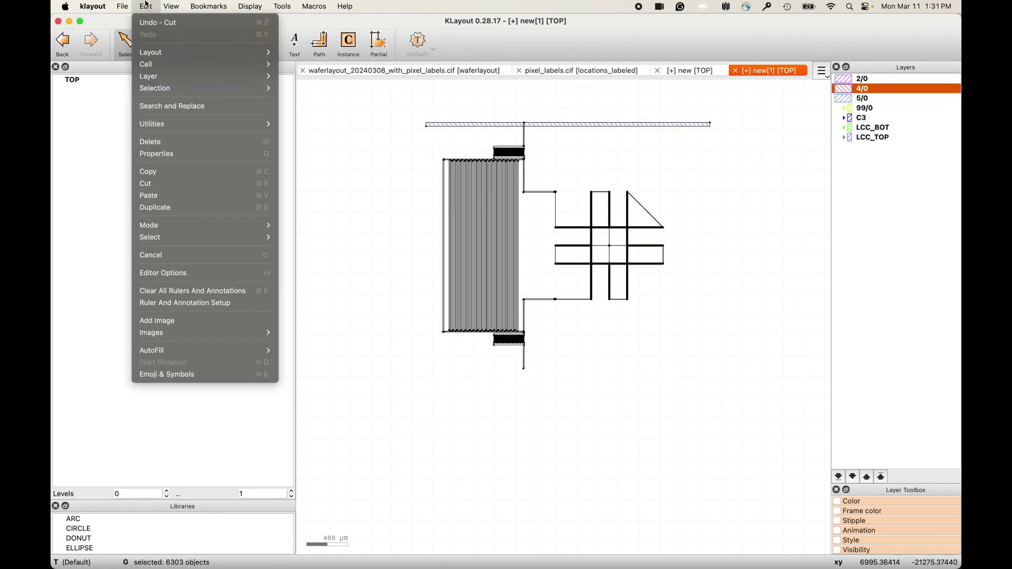
pyautogui.moveTo(163, 94)
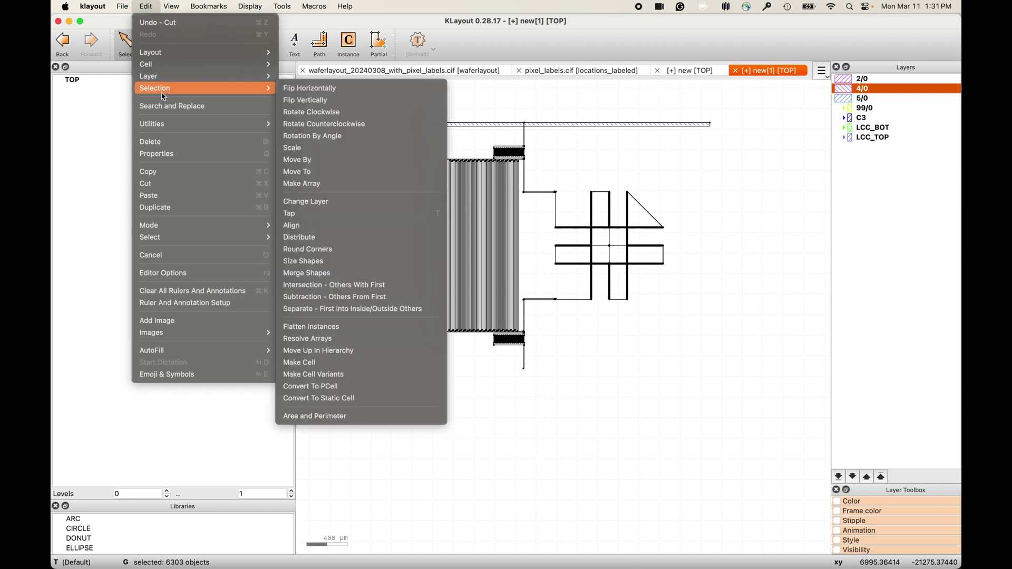
pyautogui.click(331, 203)
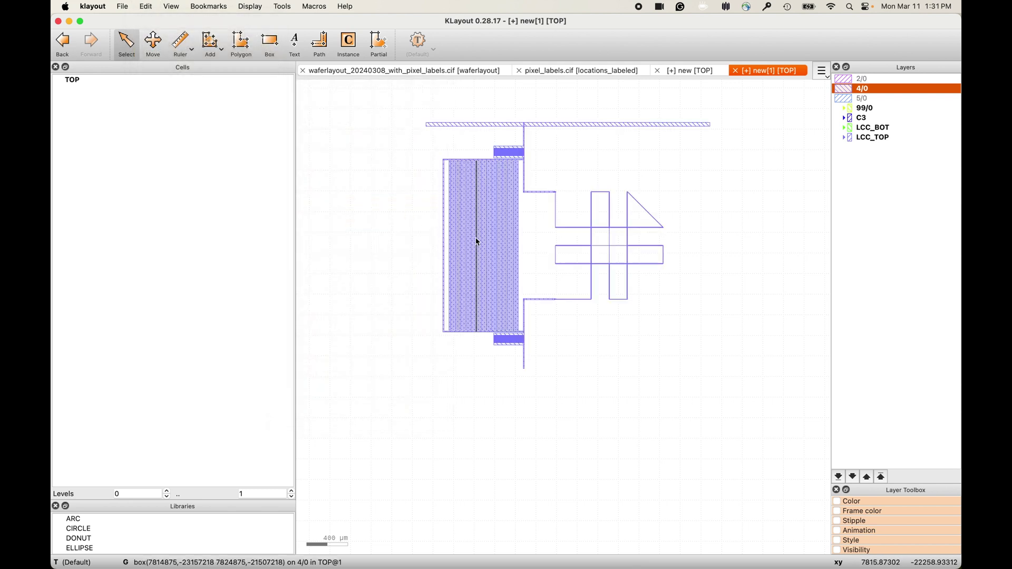
pyautogui.doubleClick(846, 81)
pyautogui.doubleClick(844, 98)
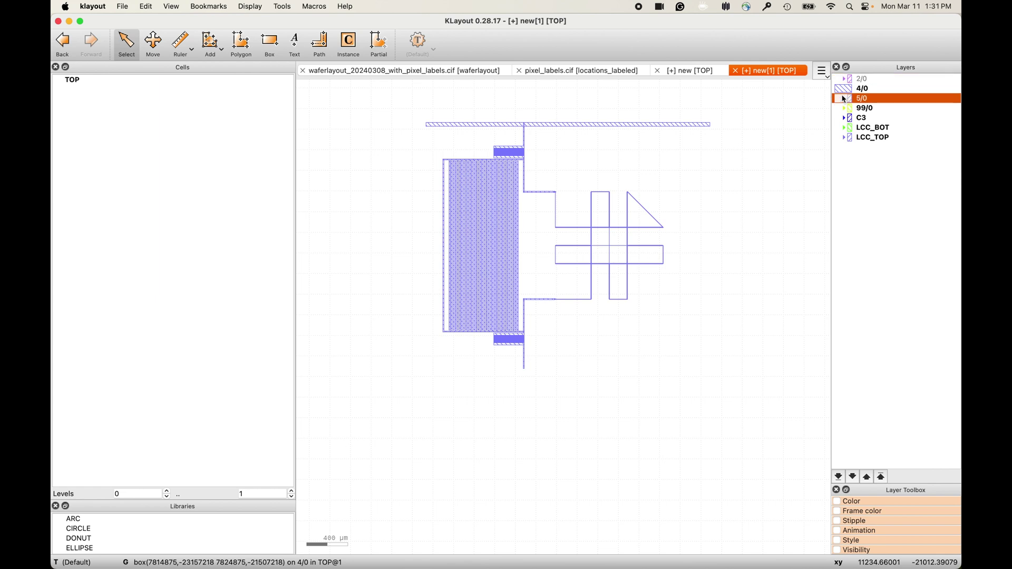
# Step: Merge all of the pixel's shapes on layer 4/0 and check the resulting meander polygon
pyautogui.moveTo(389, 97); pyautogui.dragTo(760, 430)
pyautogui.click(147, 7)
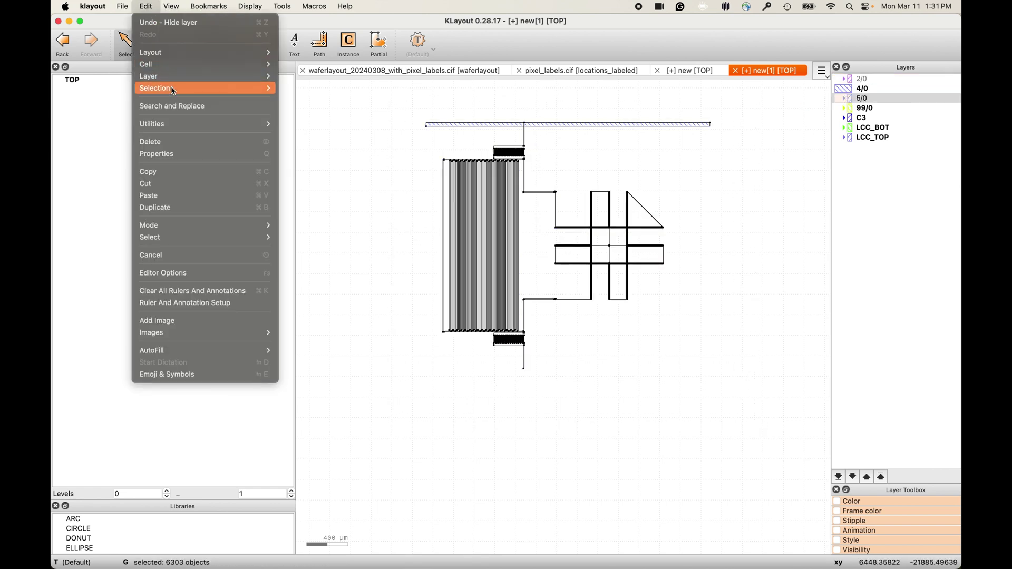
pyautogui.moveTo(211, 88)
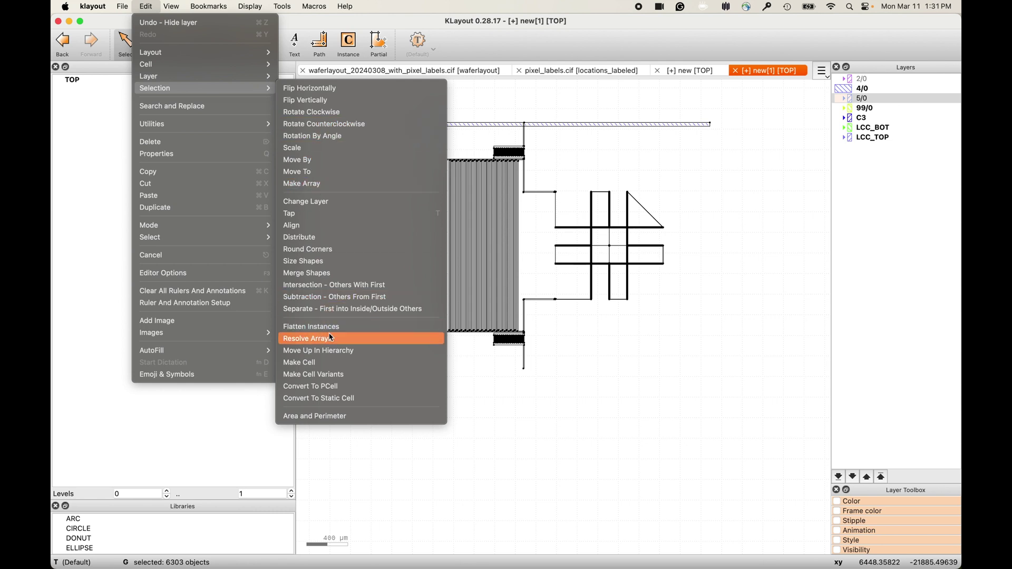
pyautogui.click(316, 273)
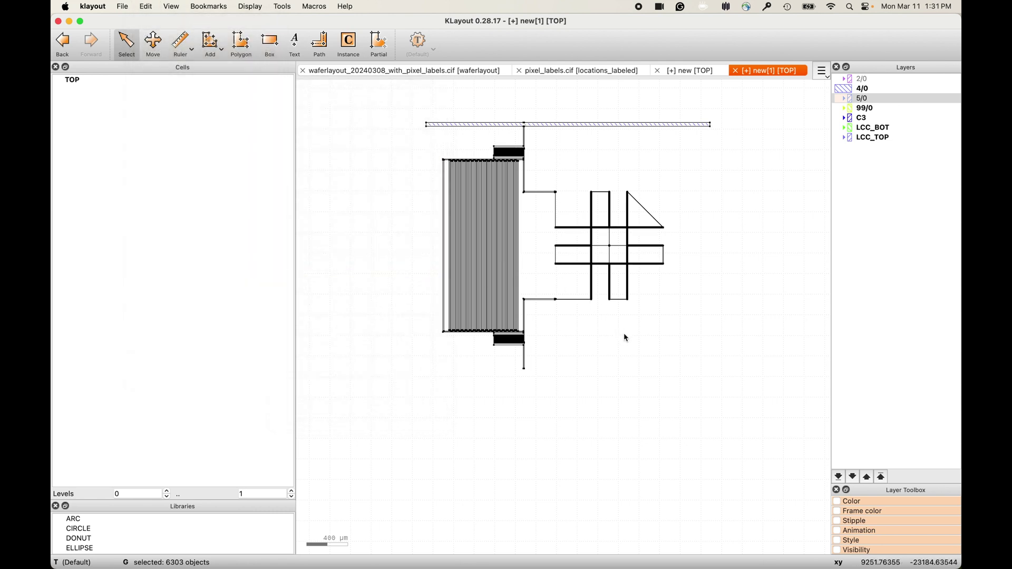
pyautogui.click(617, 288)
pyautogui.scroll(10, 617, 288)
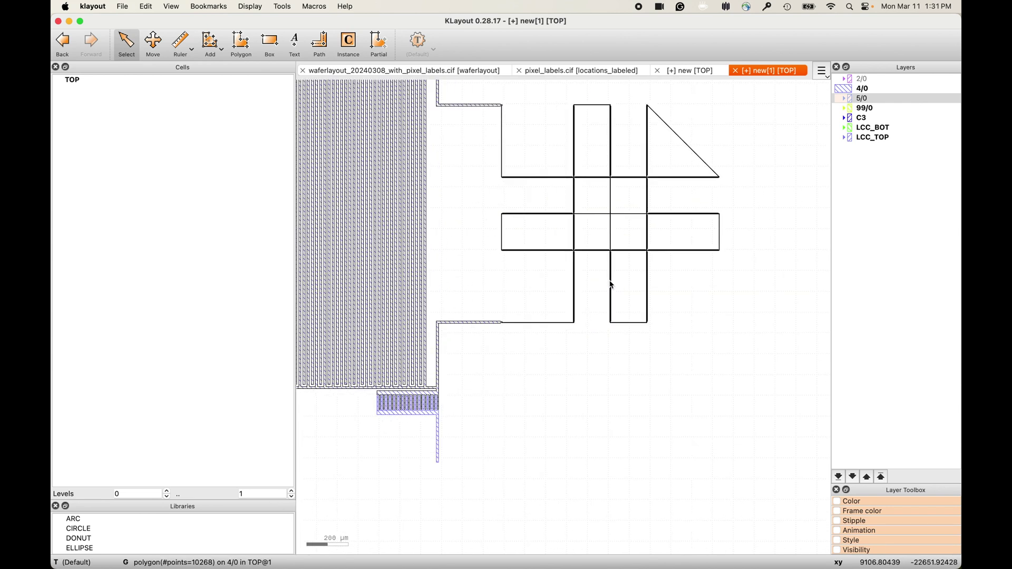
pyautogui.scroll(5, 592, 380)
pyautogui.scroll(-8, 592, 379)
pyautogui.scroll(-10, 593, 380)
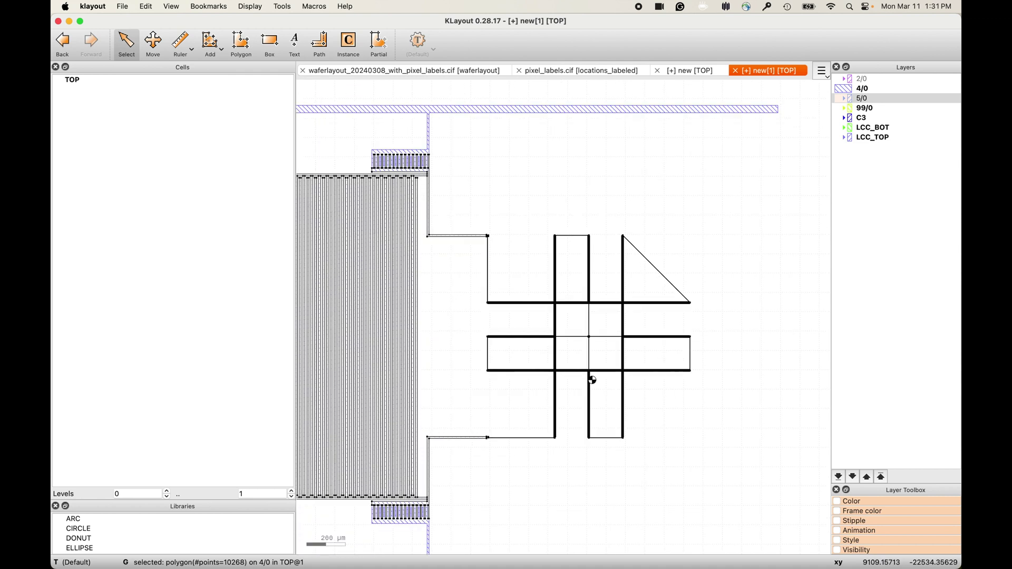
pyautogui.scroll(-2, 566, 479)
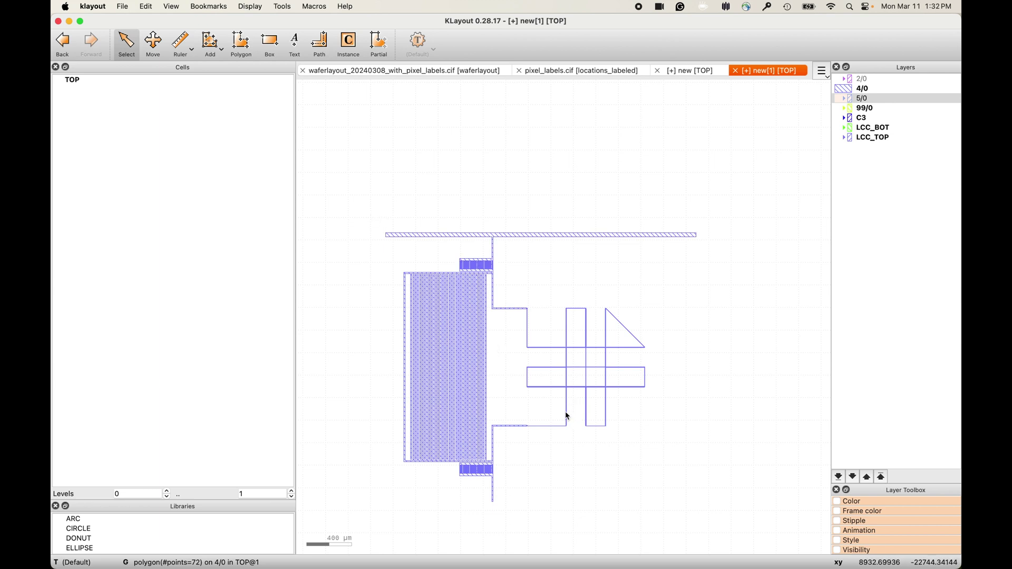
# Step: Measure the line width of the merged absorber meander with a ruler and clear all rulers
pyautogui.scroll(10, 572, 415)
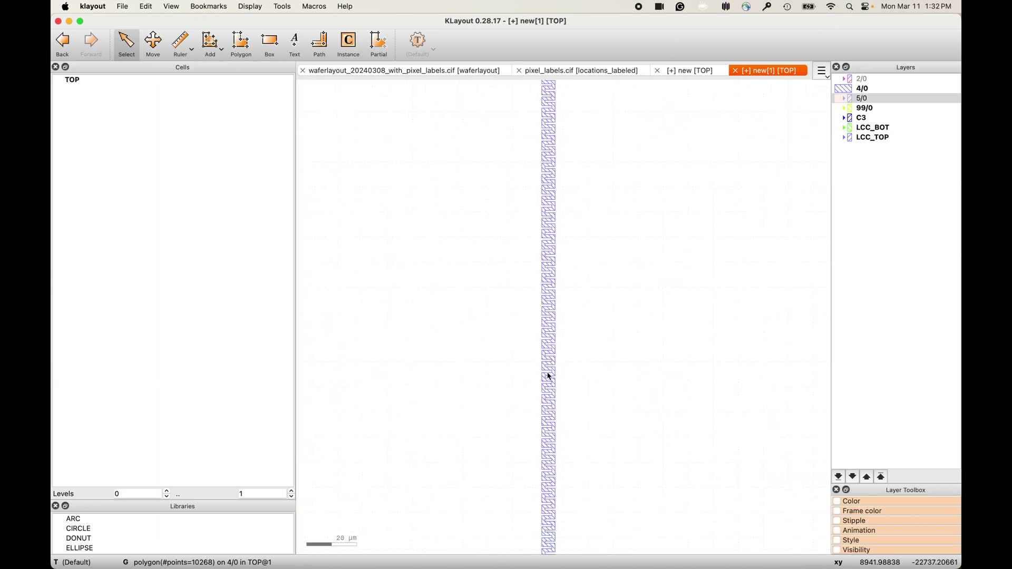
pyautogui.scroll(7, 551, 376)
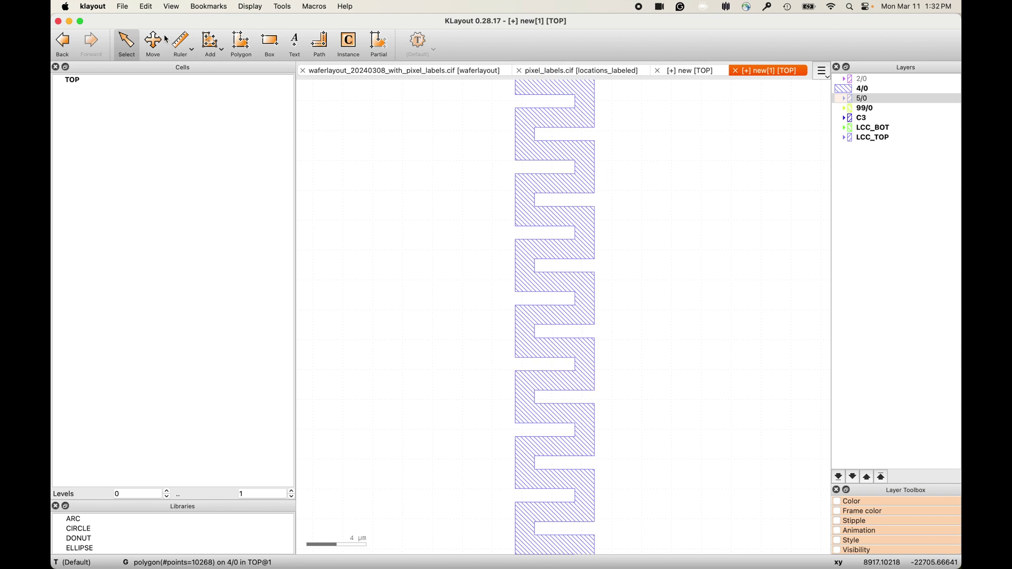
pyautogui.click(178, 42)
pyautogui.scroll(3, 548, 274)
pyautogui.click(537, 266)
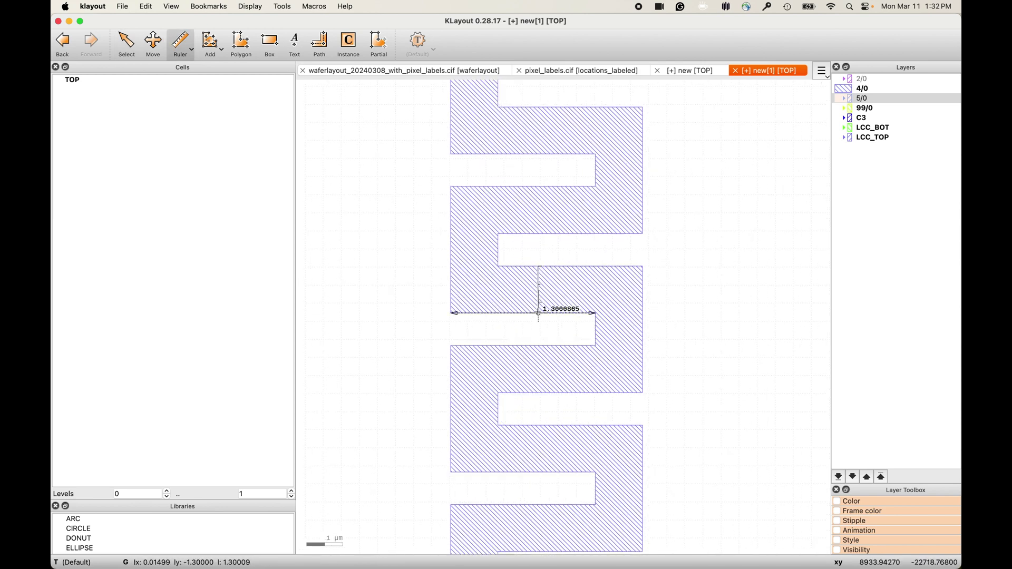
pyautogui.click(539, 314)
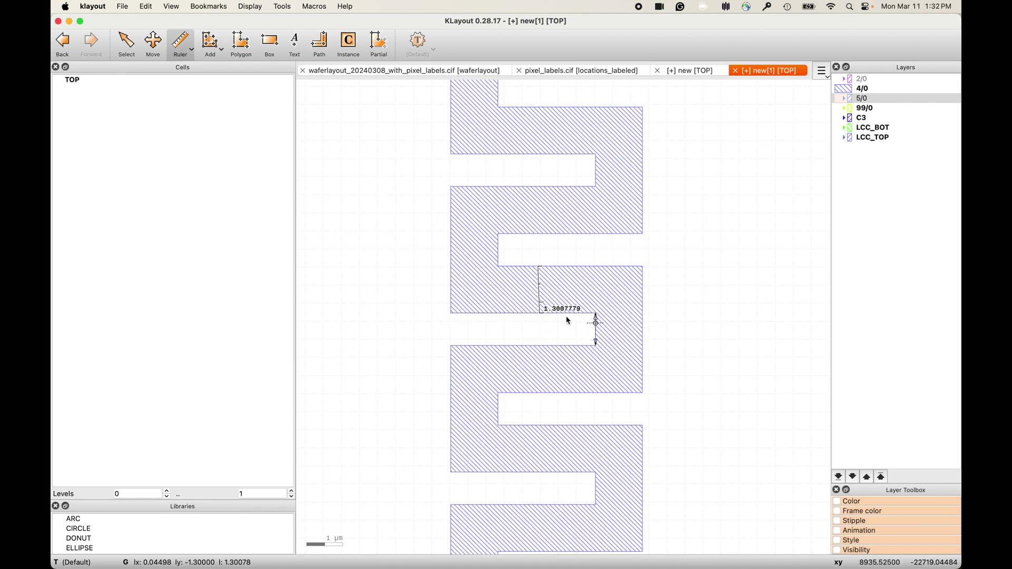
pyautogui.scroll(-2, 524, 331)
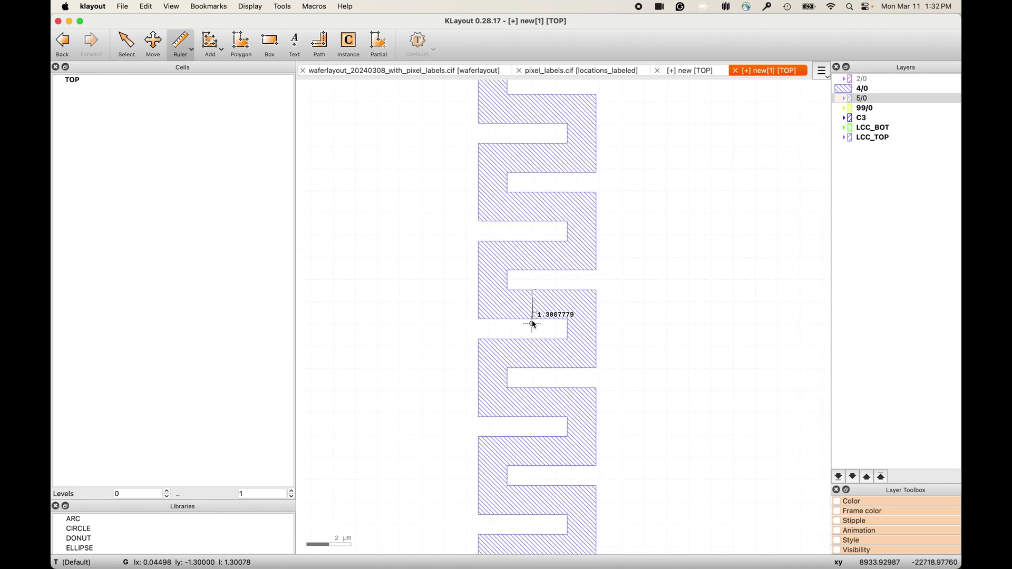
pyautogui.scroll(-10, 533, 323)
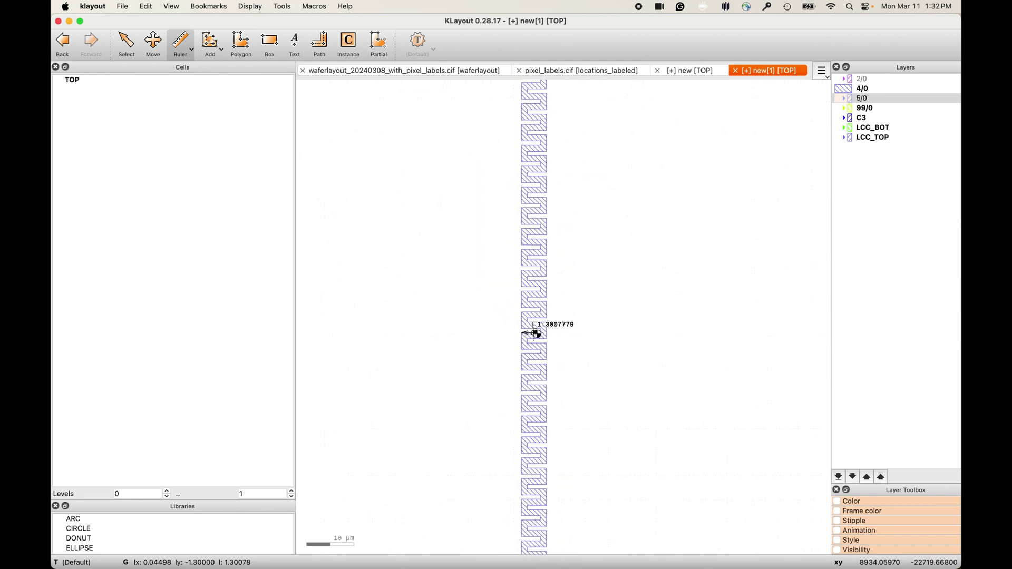
pyautogui.scroll(-3, 535, 332)
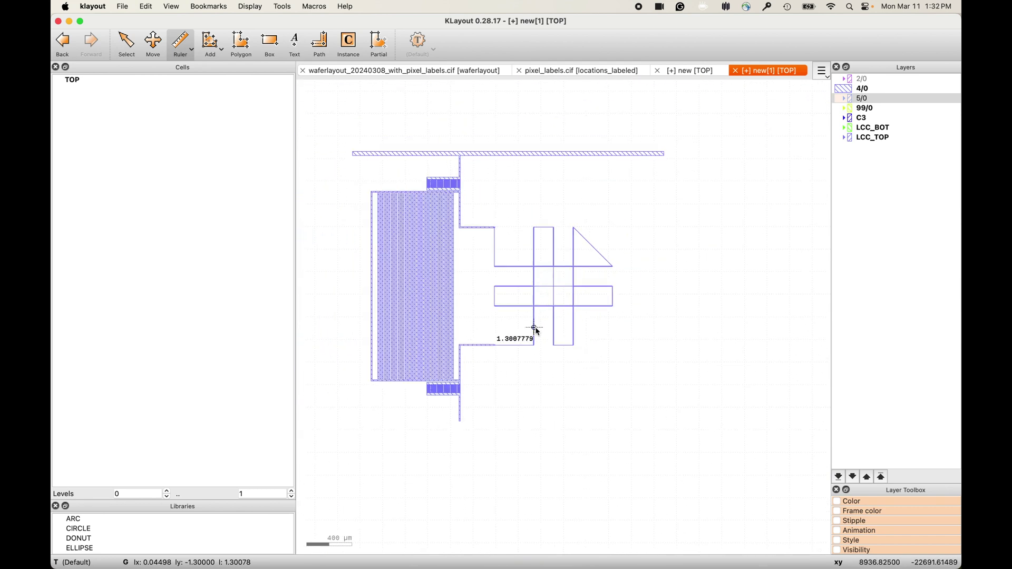
pyautogui.scroll(2, 537, 332)
pyautogui.click(146, 6)
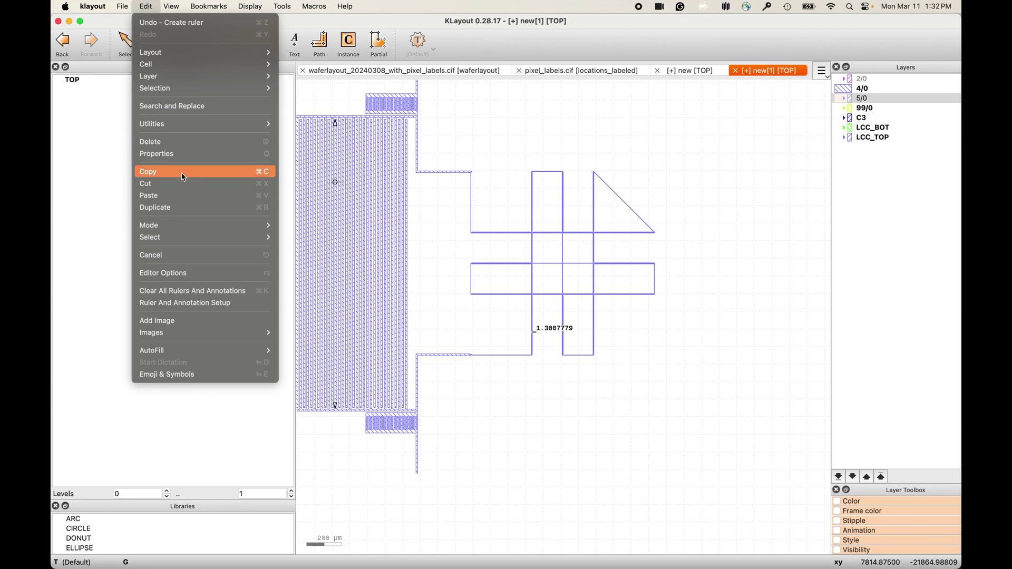
pyautogui.click(206, 291)
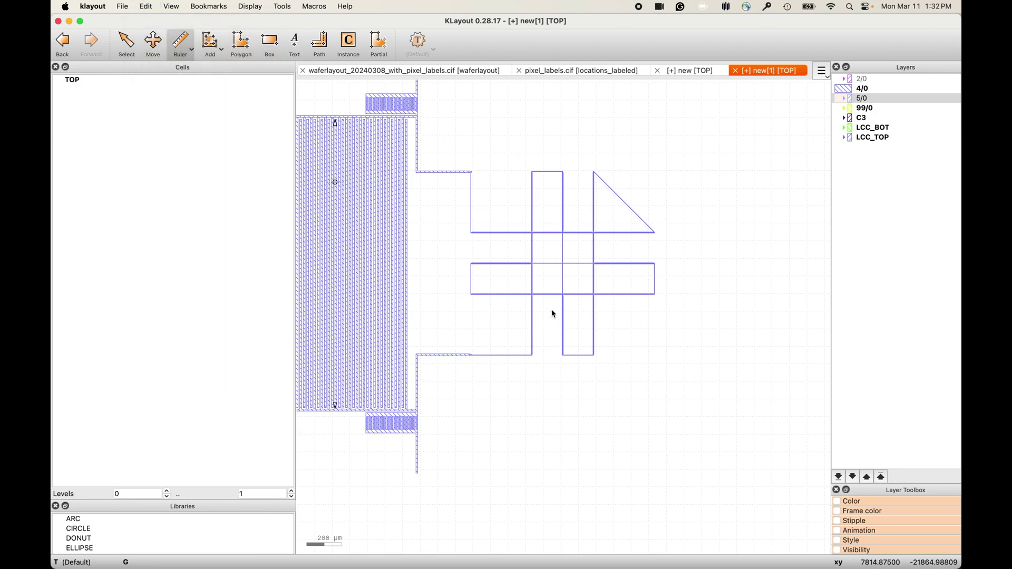
pyautogui.scroll(-3, 554, 314)
pyautogui.click(444, 211)
pyautogui.click(391, 145)
pyautogui.press('Escape')
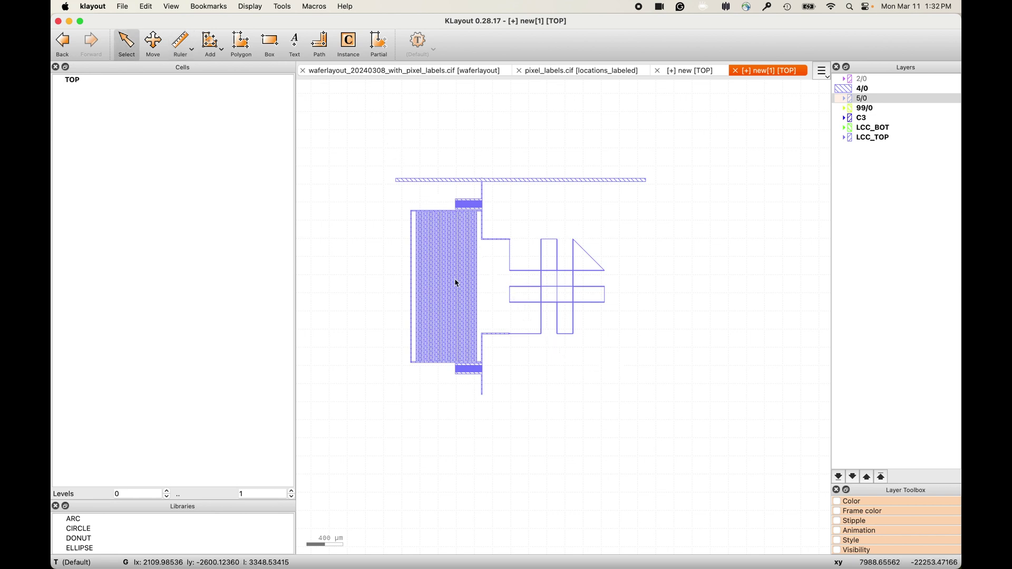
# Step: Size all of the pixel's merged shapes on layer 4/0 by -0.25 µm
pyautogui.moveTo(361, 128); pyautogui.dragTo(691, 441)
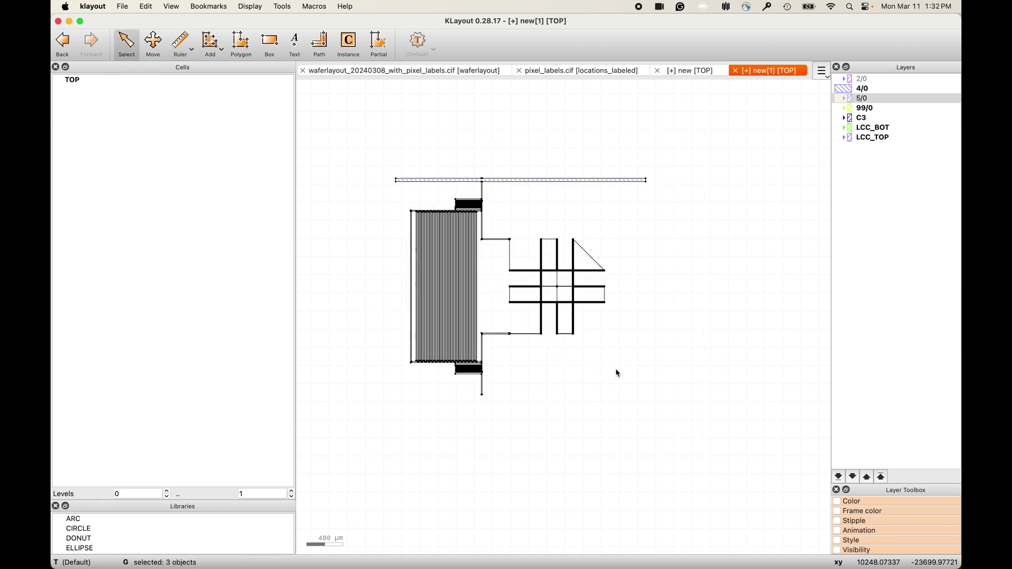
pyautogui.click(147, 7)
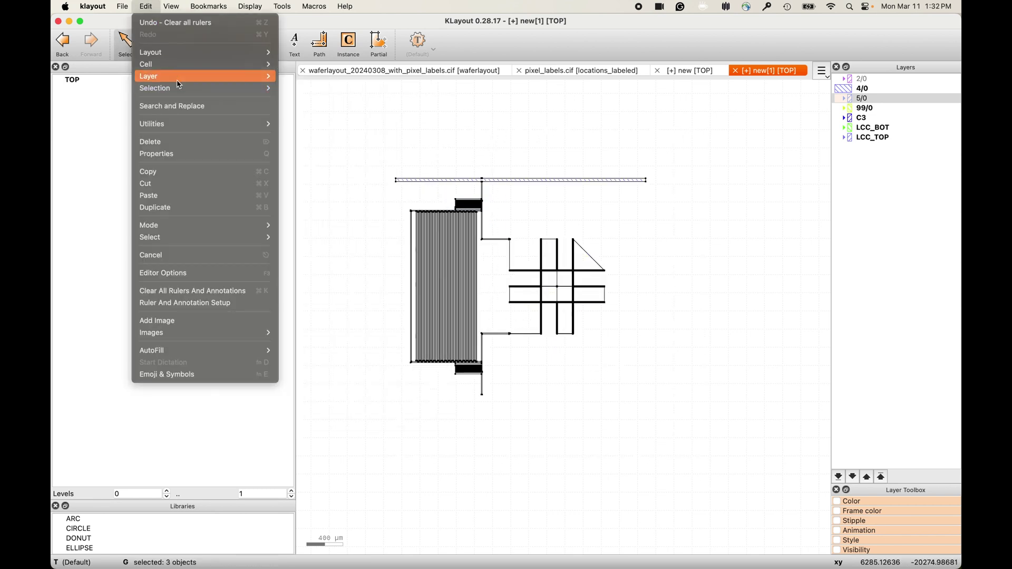
pyautogui.moveTo(181, 89)
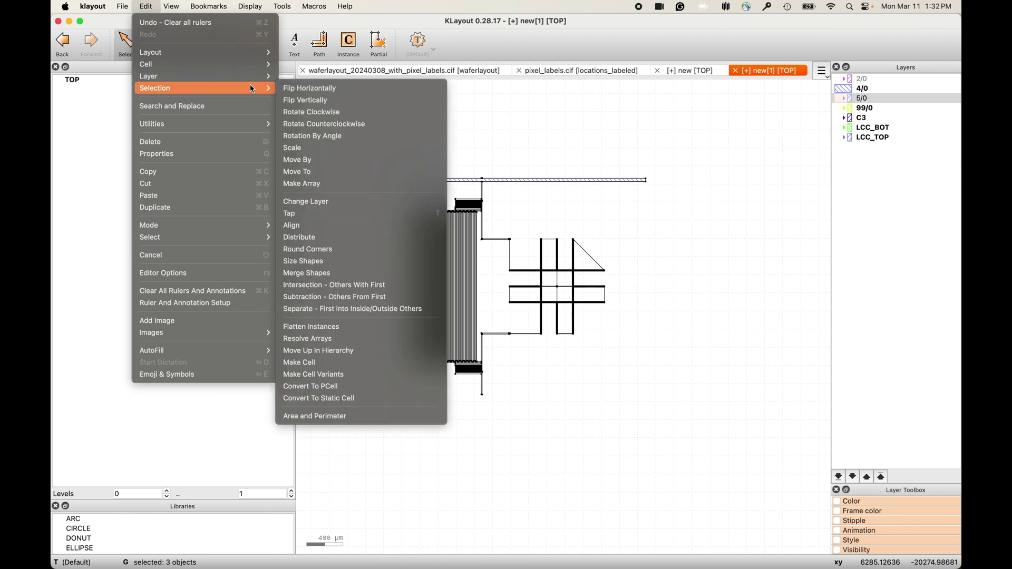
pyautogui.click(321, 262)
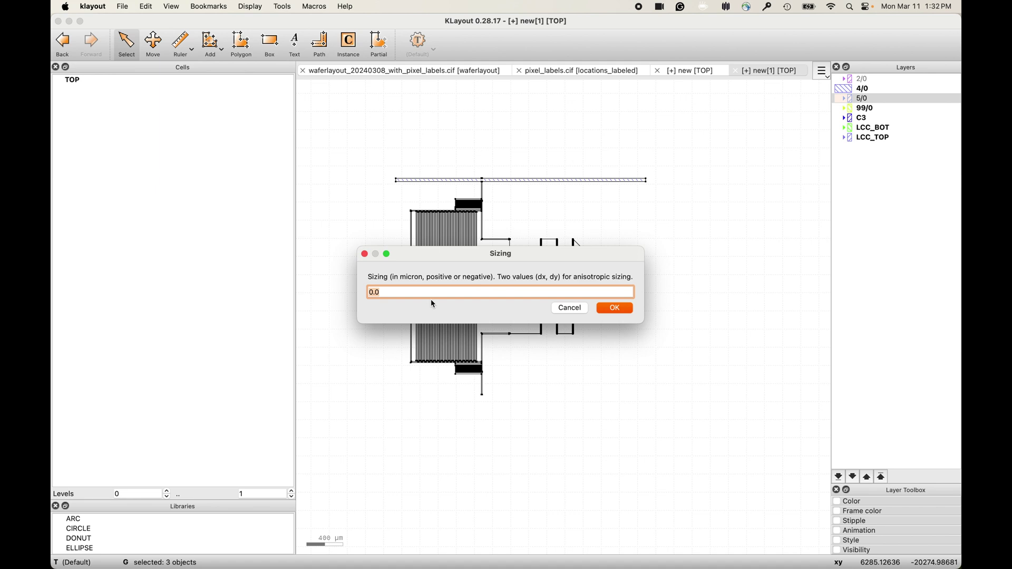
pyautogui.write('-250')
pyautogui.click(616, 310)
# Step: Measure the line width of the resized absorber meander with a ruler and clear all rulers
pyautogui.scroll(5, 544, 314)
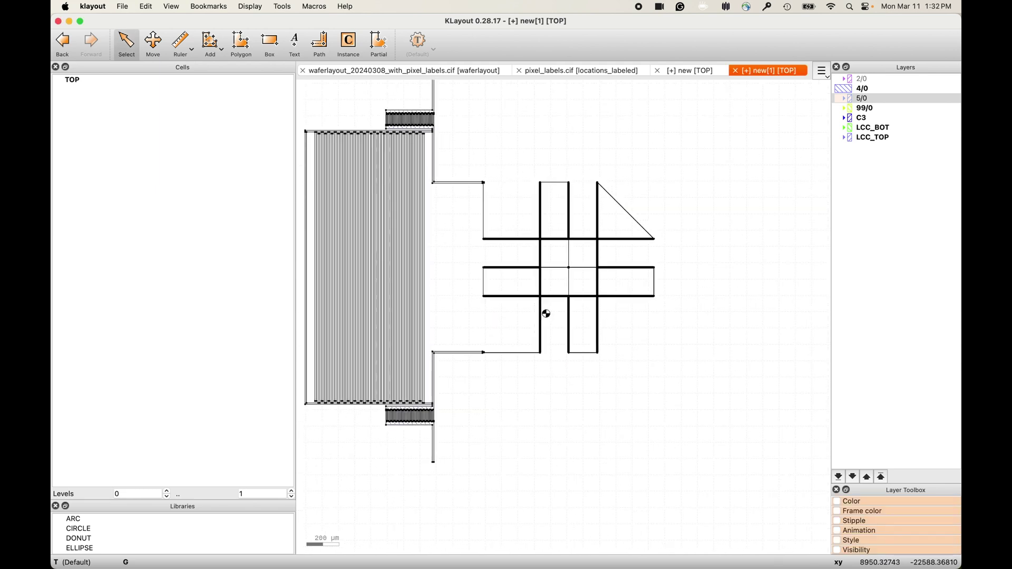
pyautogui.scroll(5, 545, 317)
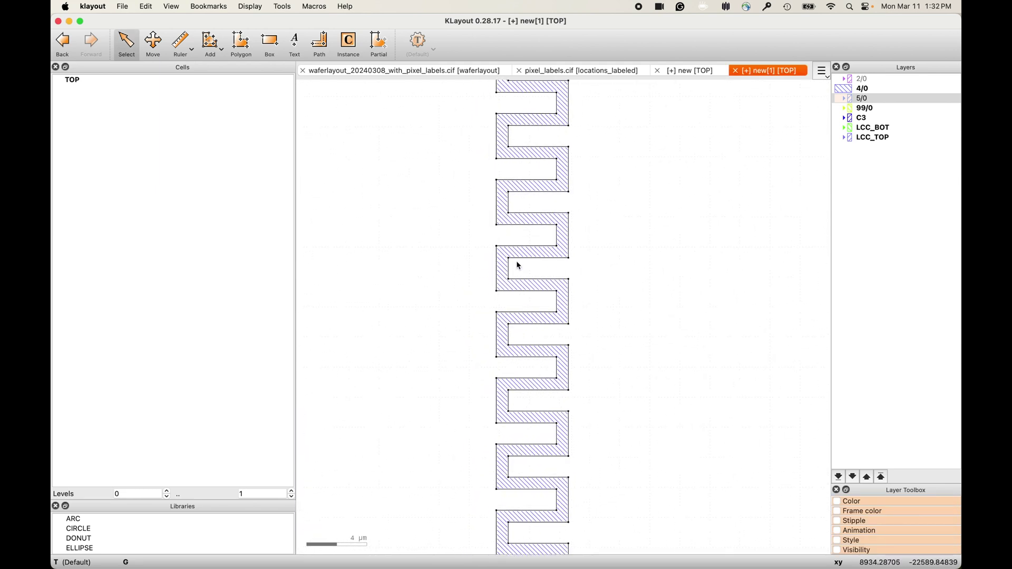
pyautogui.click(456, 243)
pyautogui.click(181, 38)
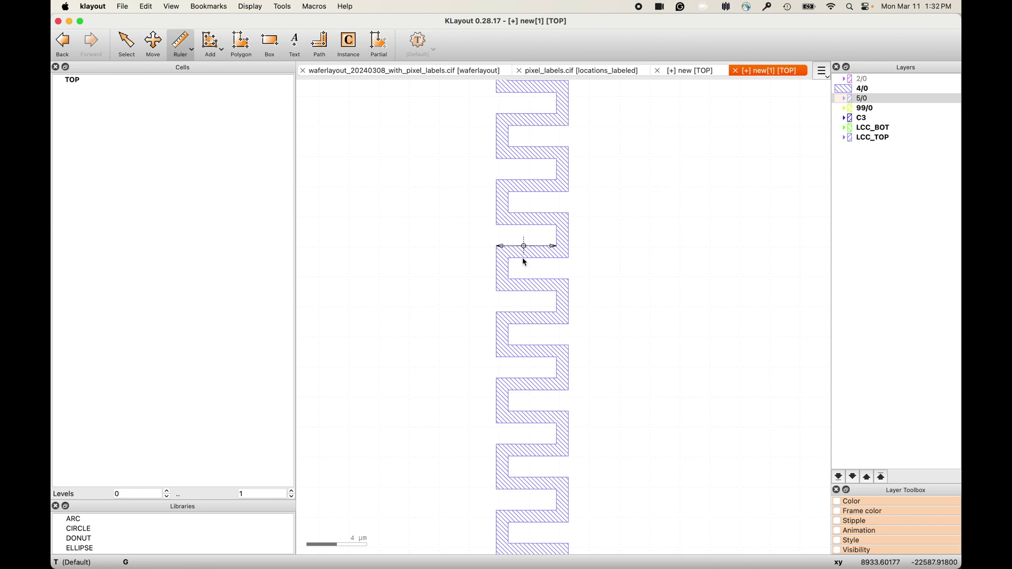
pyautogui.click(530, 247)
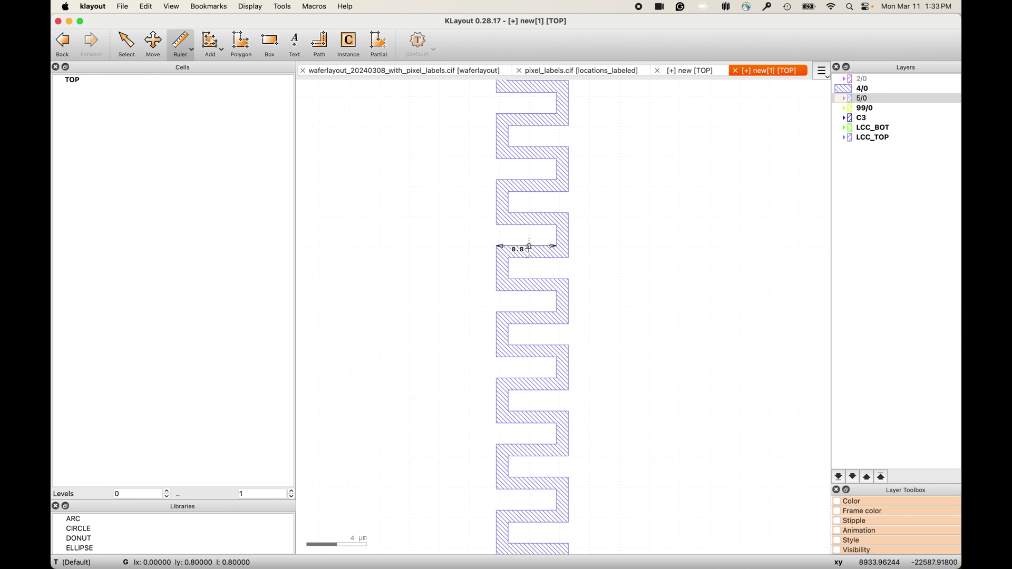
pyautogui.scroll(-5, 529, 246)
pyautogui.scroll(2, 529, 247)
pyautogui.scroll(-6, 529, 248)
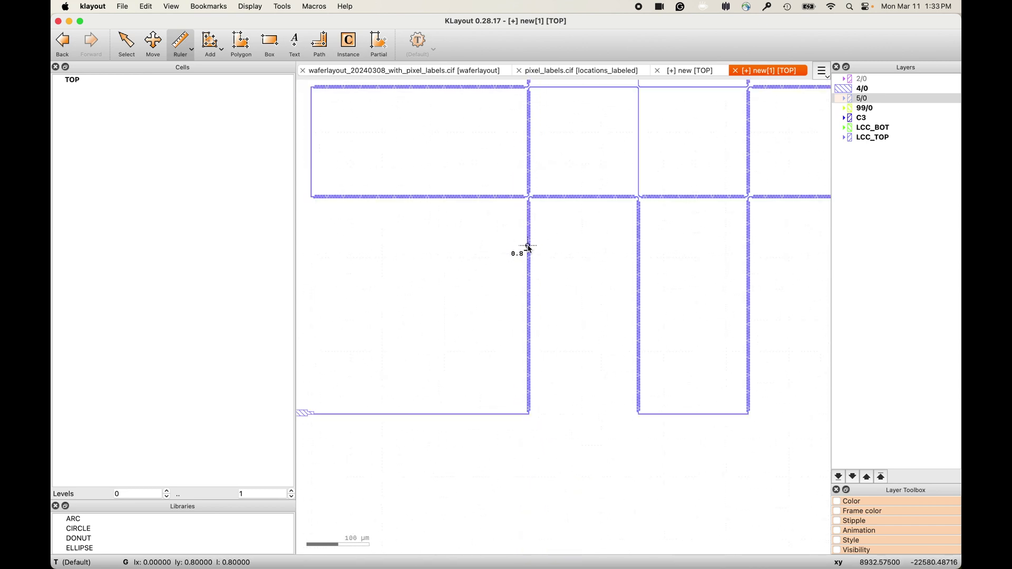
pyautogui.scroll(-4, 530, 249)
pyautogui.press('Escape')
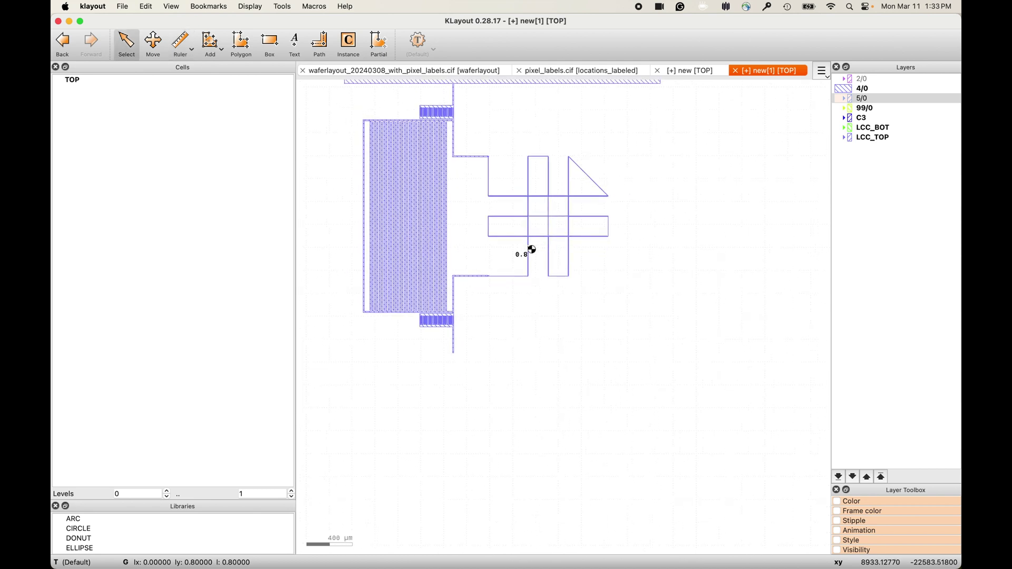
pyautogui.scroll(-1, 534, 178)
pyautogui.click(146, 7)
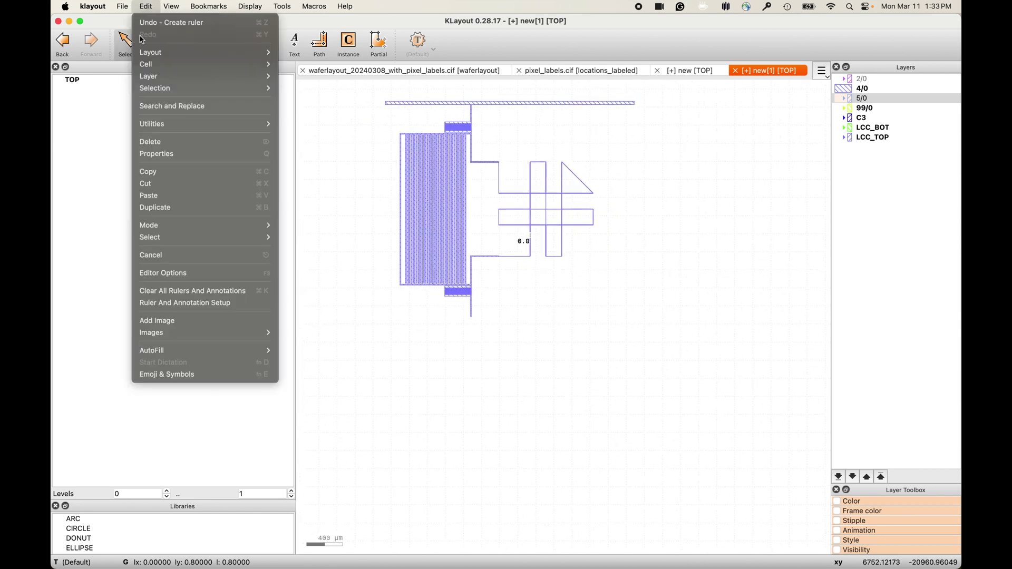
pyautogui.click(201, 296)
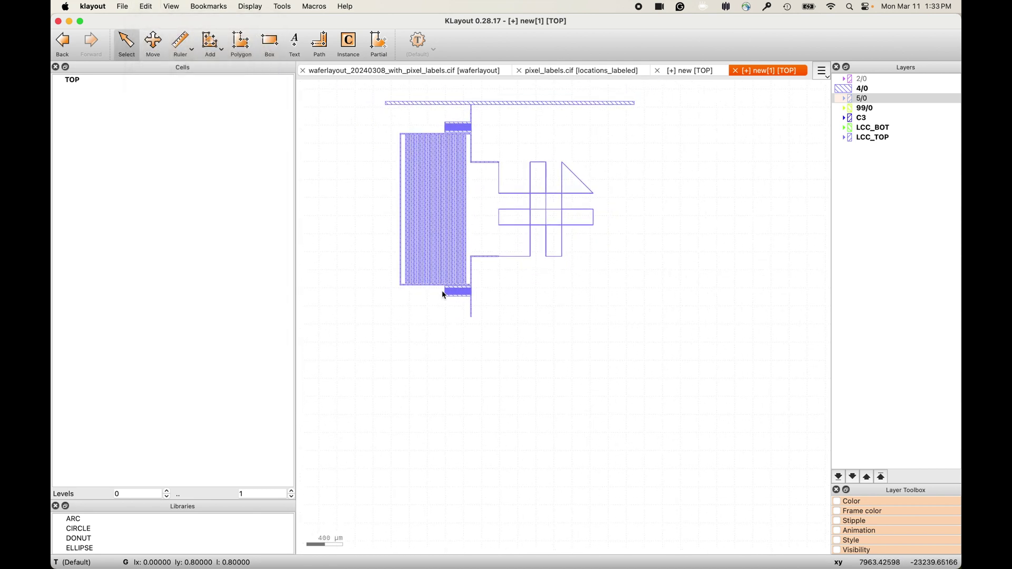
pyautogui.scroll(-3, 530, 237)
pyautogui.scroll(2, 532, 296)
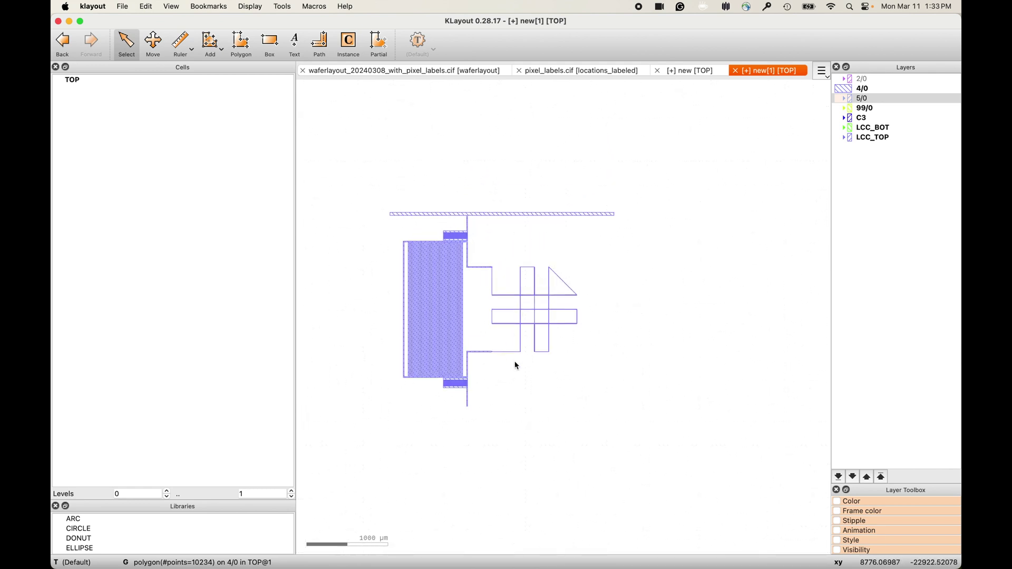
# Step: Show layer C3 and examine how it overlaps the absorber meander on layer 4/0
pyautogui.click(854, 119)
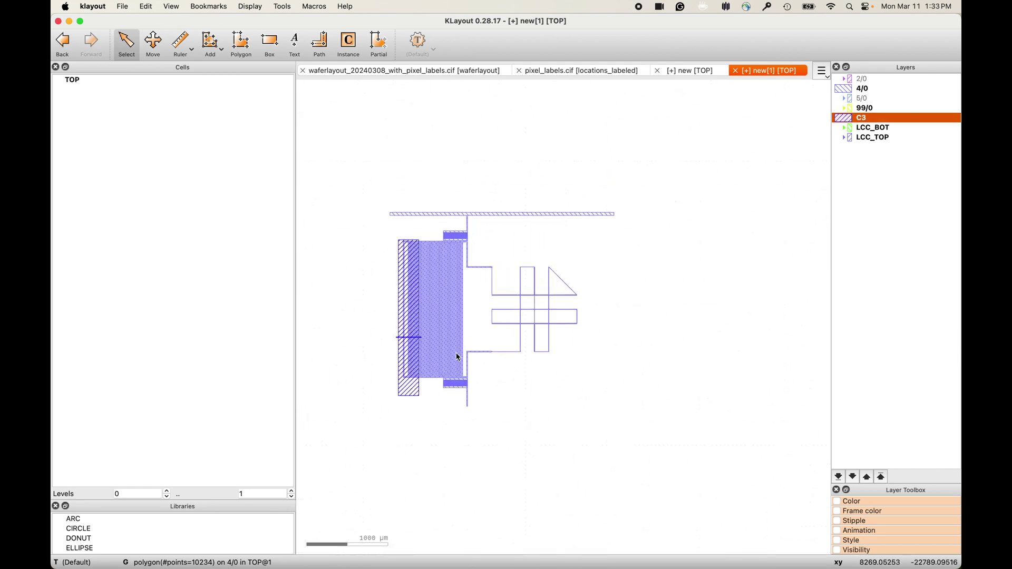
pyautogui.scroll(5, 430, 362)
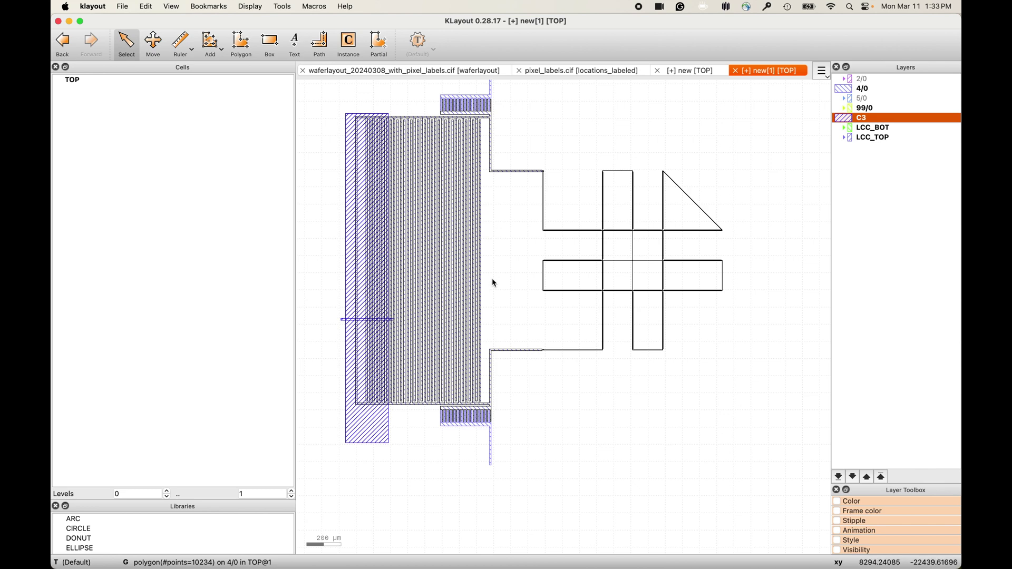
pyautogui.scroll(-5, 493, 280)
pyautogui.scroll(1, 534, 280)
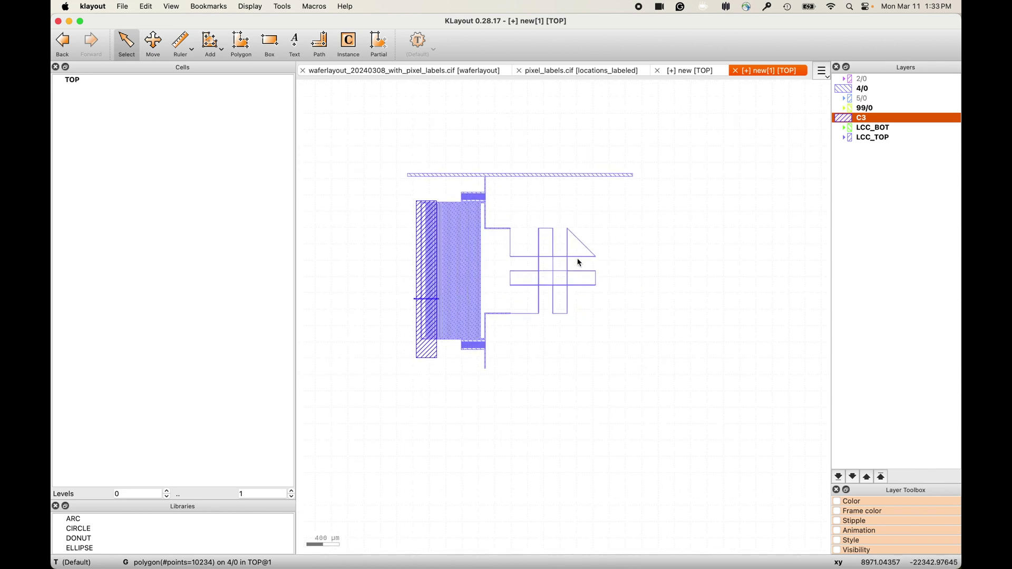
# Step: Combine layers 4/0 and C3 with a Union (OR) Boolean operation, writing the result to layer 4/0 with undo buffering
pyautogui.click(150, 7)
pyautogui.moveTo(192, 82)
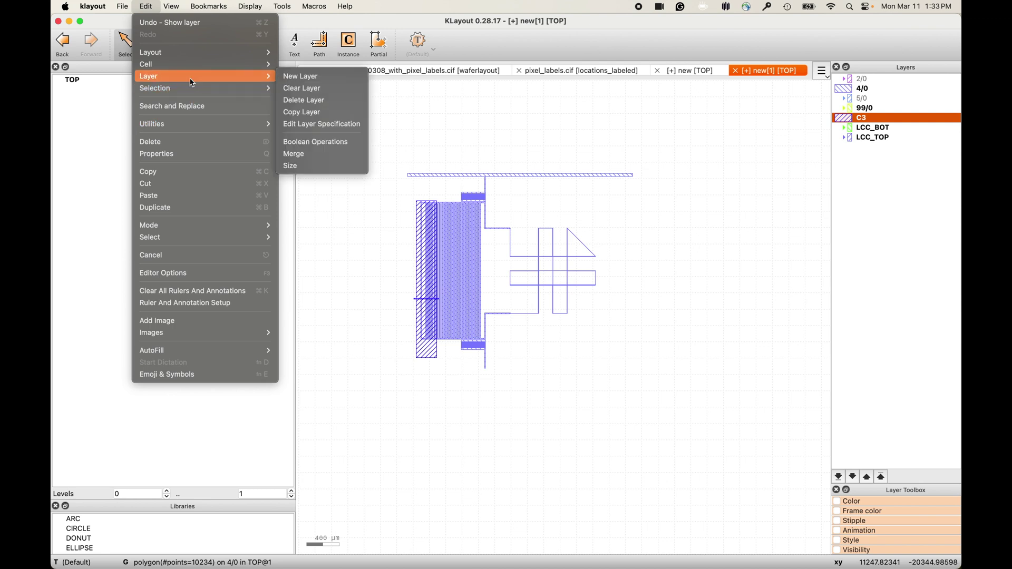
pyautogui.click(316, 142)
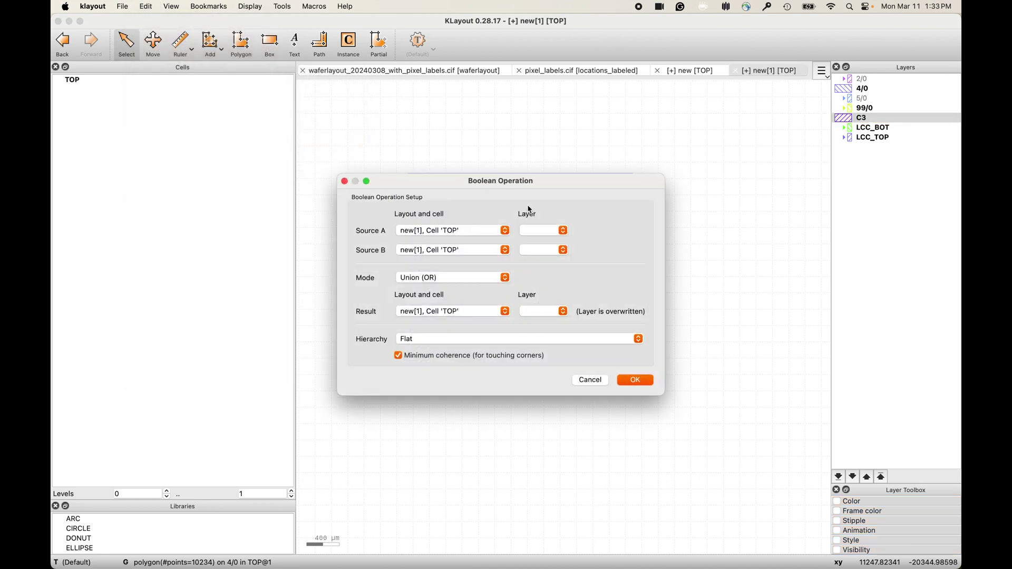
pyautogui.click(532, 232)
pyautogui.click(537, 236)
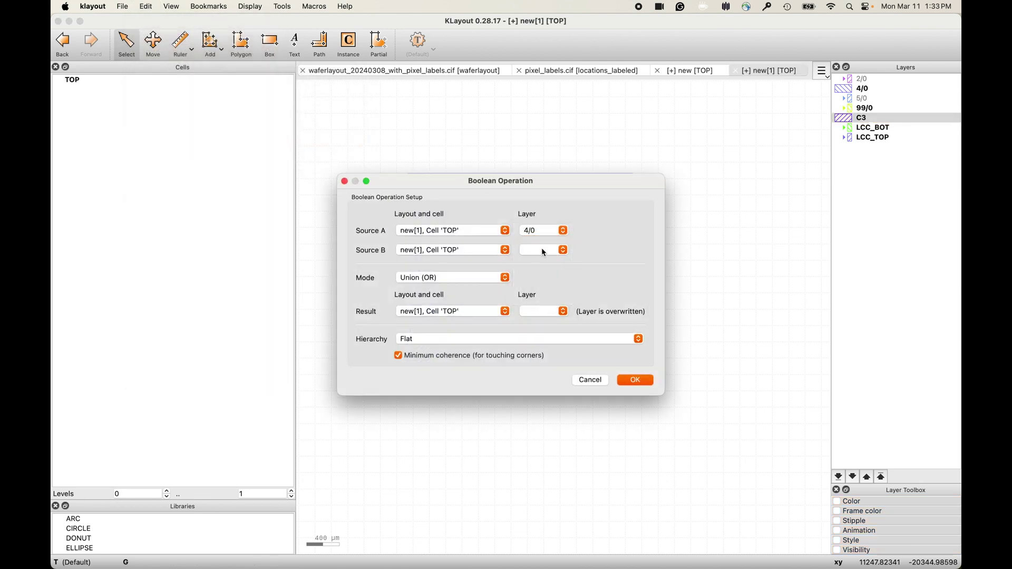
pyautogui.click(545, 252)
pyautogui.click(535, 286)
pyautogui.click(536, 314)
pyautogui.click(530, 322)
pyautogui.click(638, 382)
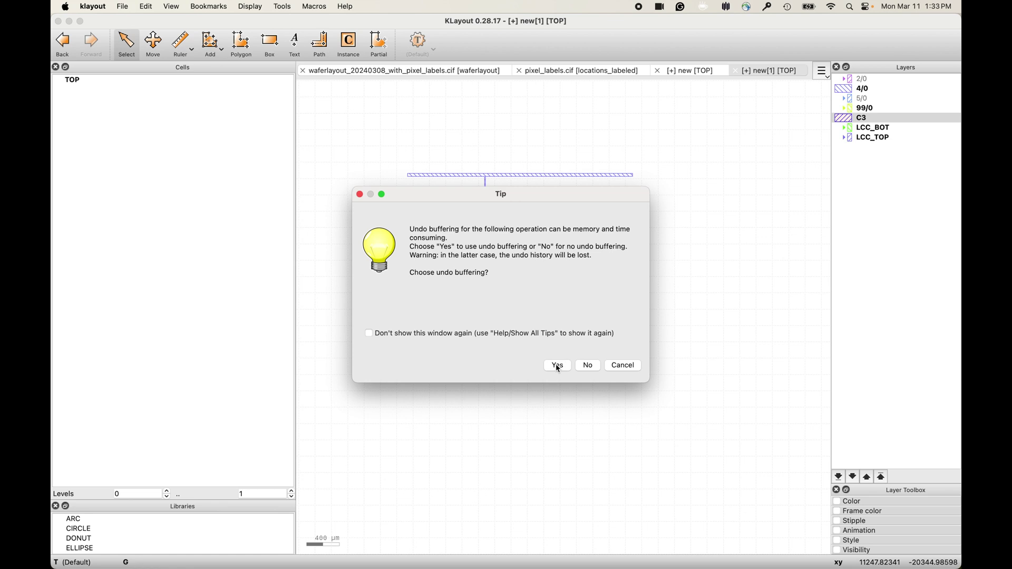
pyautogui.click(557, 365)
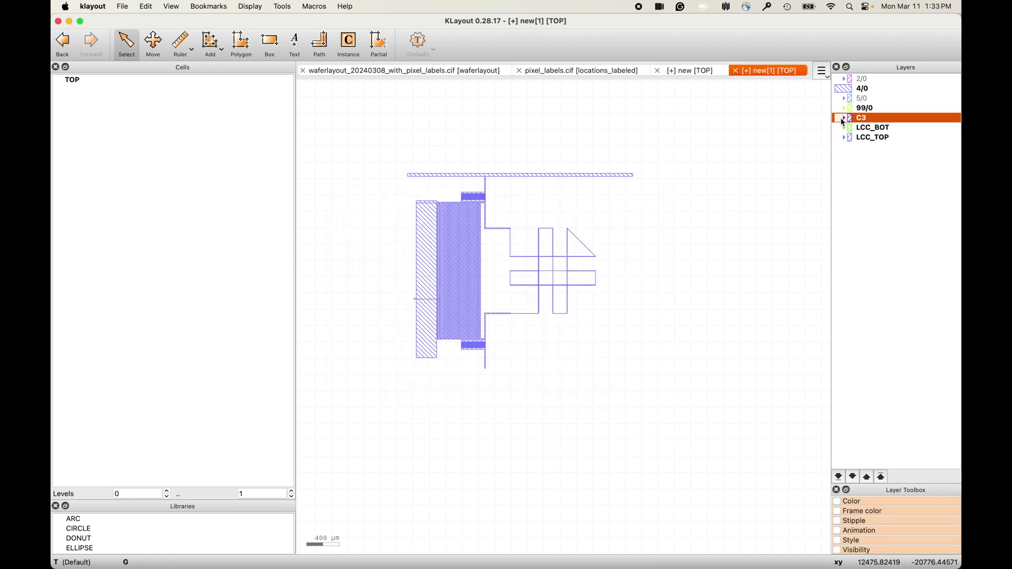
# Step: Hide layer C3 and inspect the combined absorber polygon on layer 4/0
pyautogui.click(746, 205)
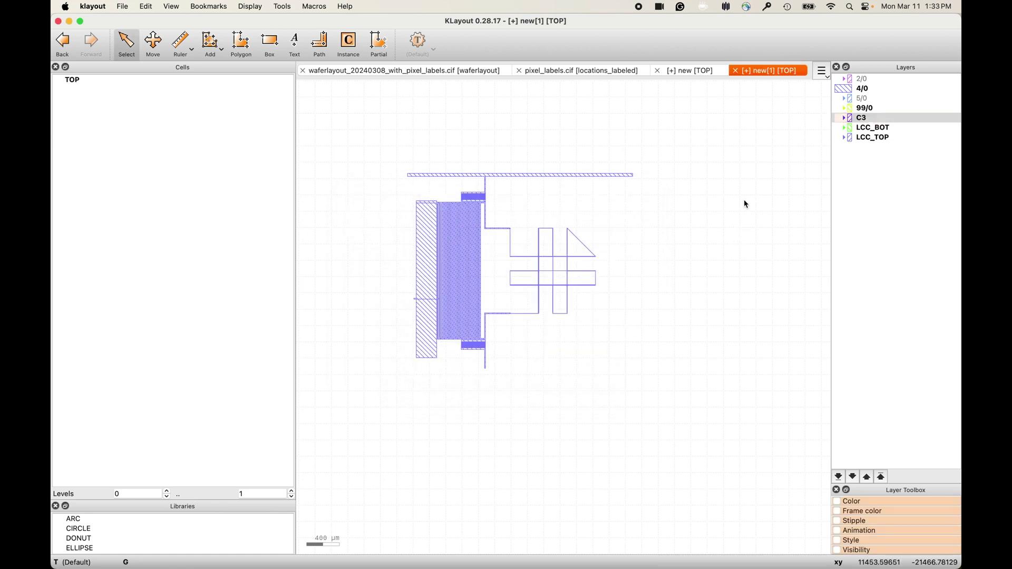
pyautogui.click(572, 271)
pyautogui.scroll(2, 442, 269)
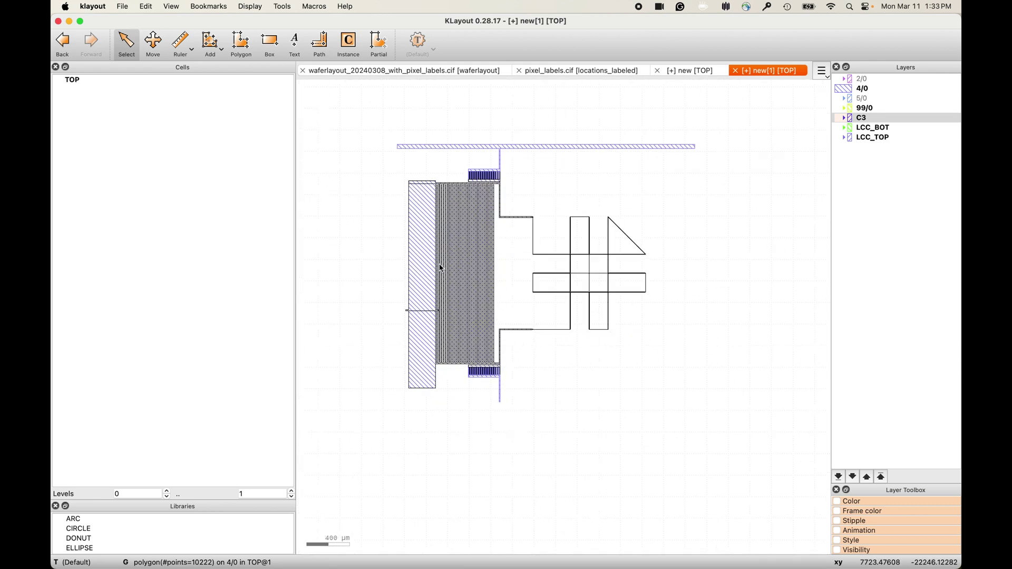
# Step: Subtract layer C3 from layer 4/0 with a Difference (A NOT B) Boolean operation, writing the result to layer 4/0 with undo buffering
pyautogui.click(146, 6)
pyautogui.moveTo(167, 77)
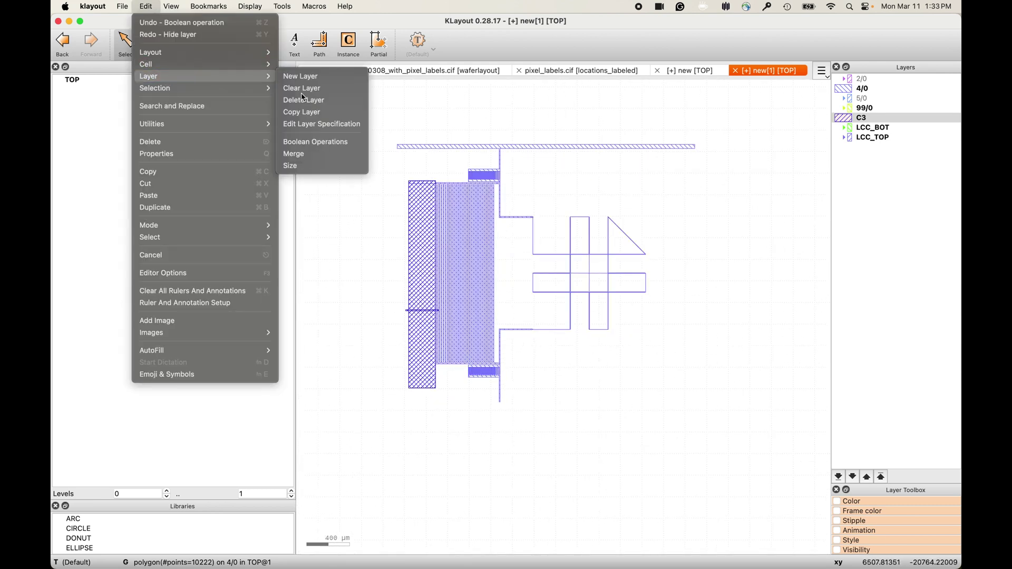
pyautogui.click(325, 142)
pyautogui.click(543, 230)
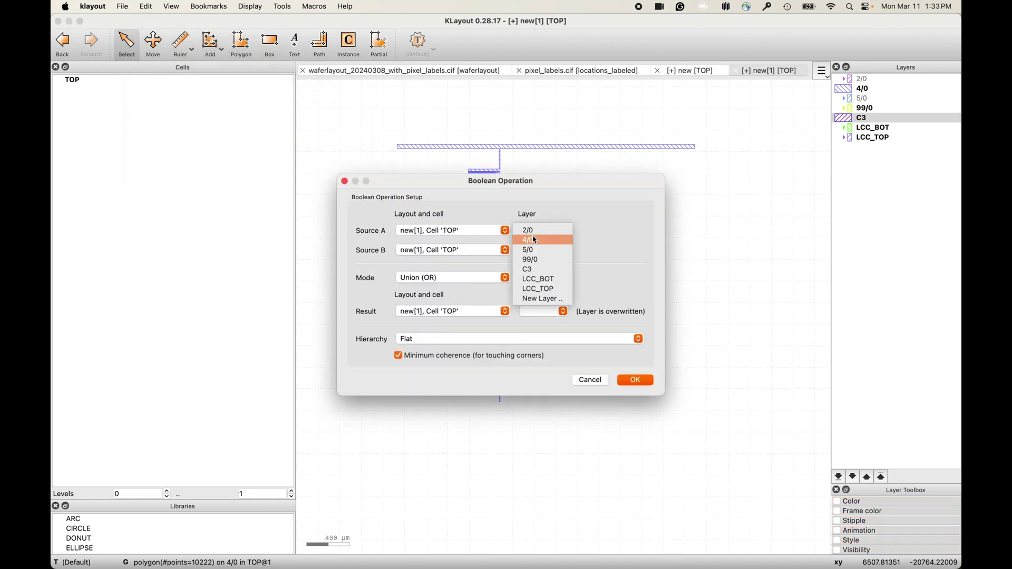
pyautogui.click(529, 239)
pyautogui.click(530, 251)
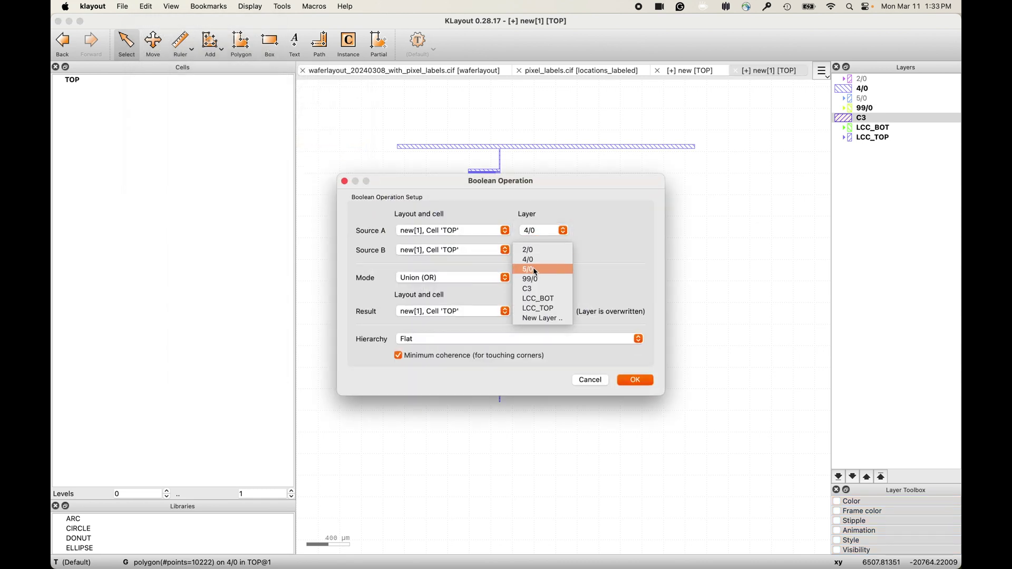
pyautogui.click(533, 288)
pyautogui.click(473, 278)
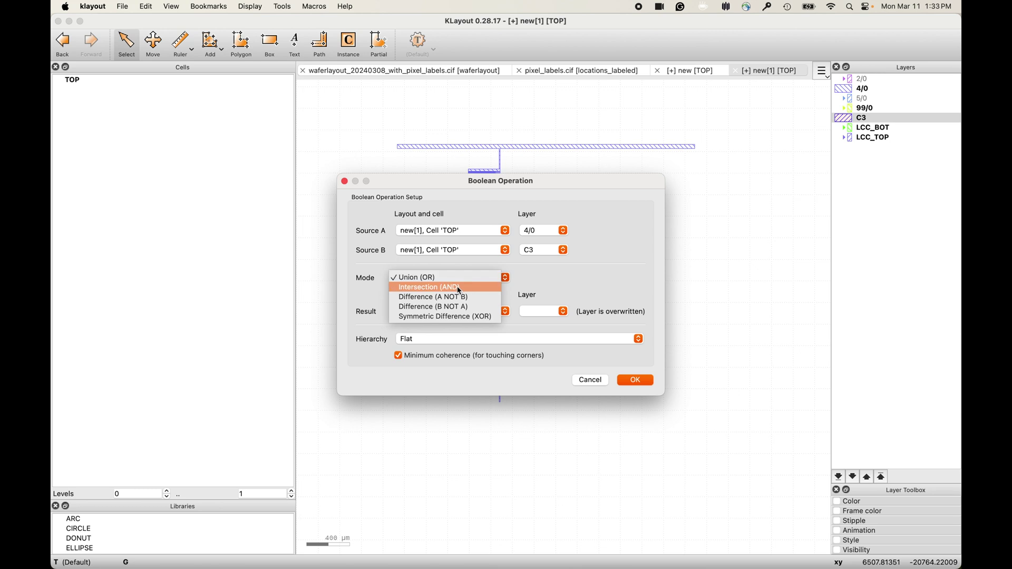
pyautogui.click(473, 297)
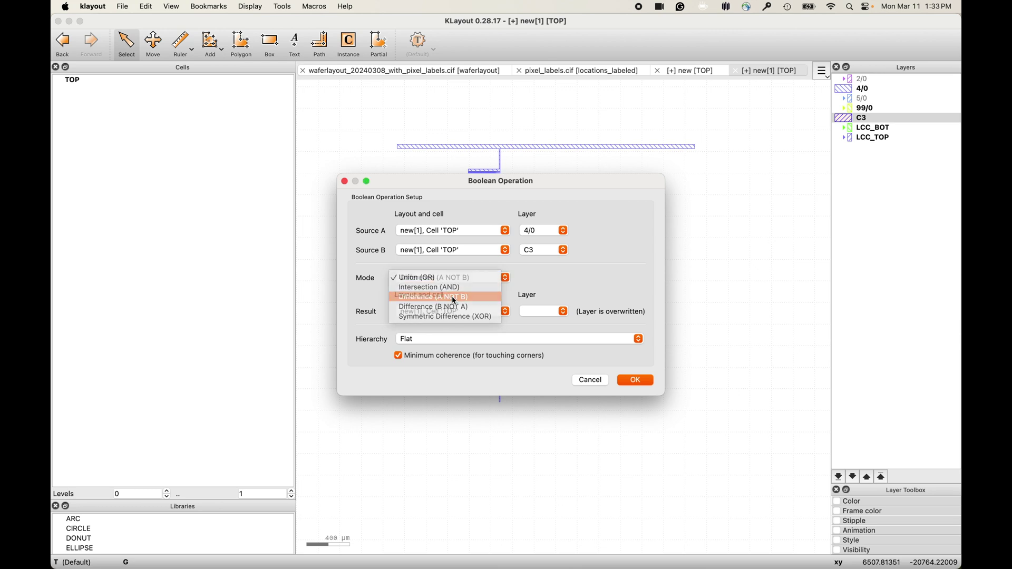
pyautogui.click(531, 306)
pyautogui.click(530, 322)
pyautogui.click(648, 384)
pyautogui.click(559, 365)
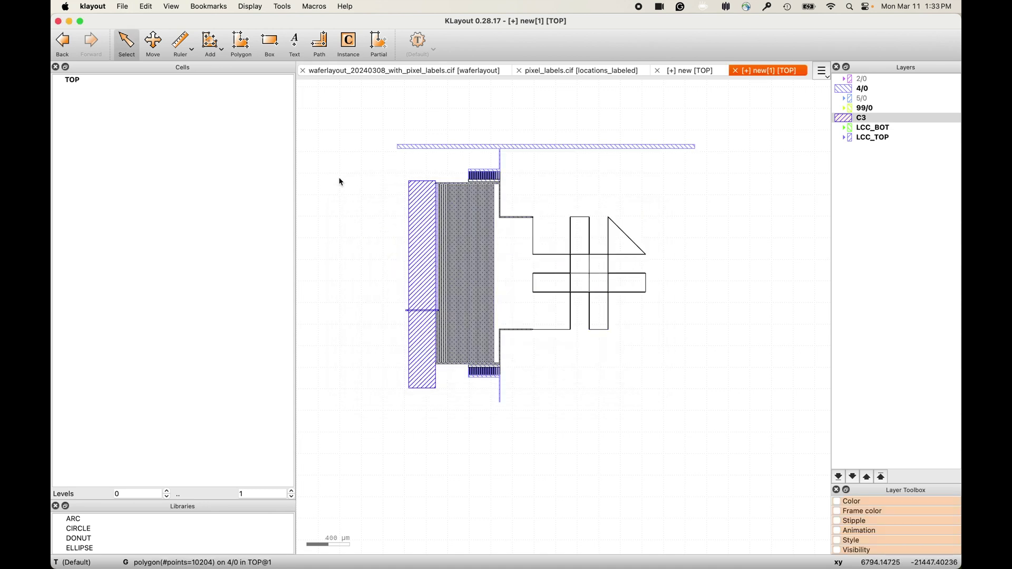
# Step: Hide layer C3
pyautogui.click(146, 6)
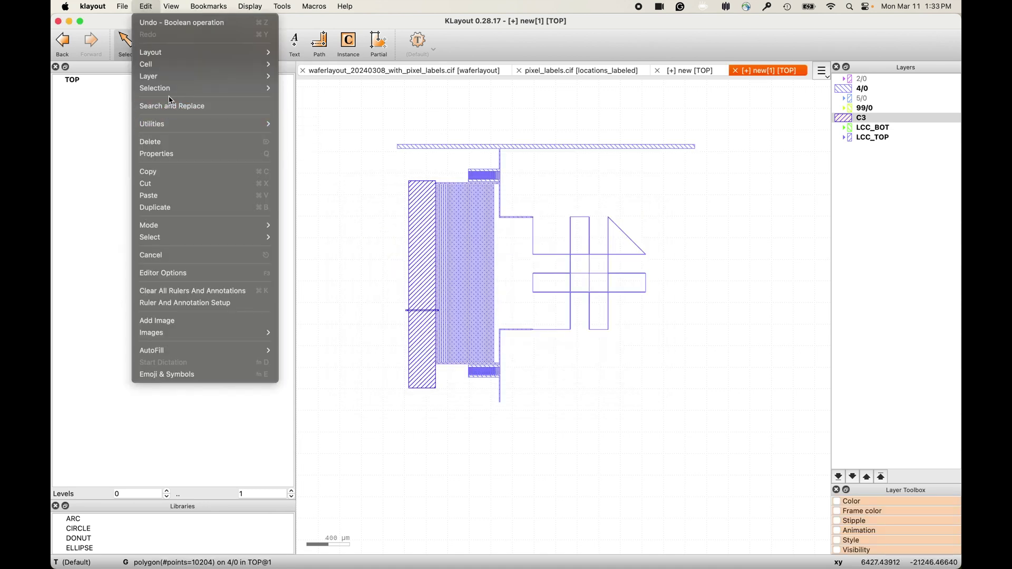
pyautogui.click(191, 291)
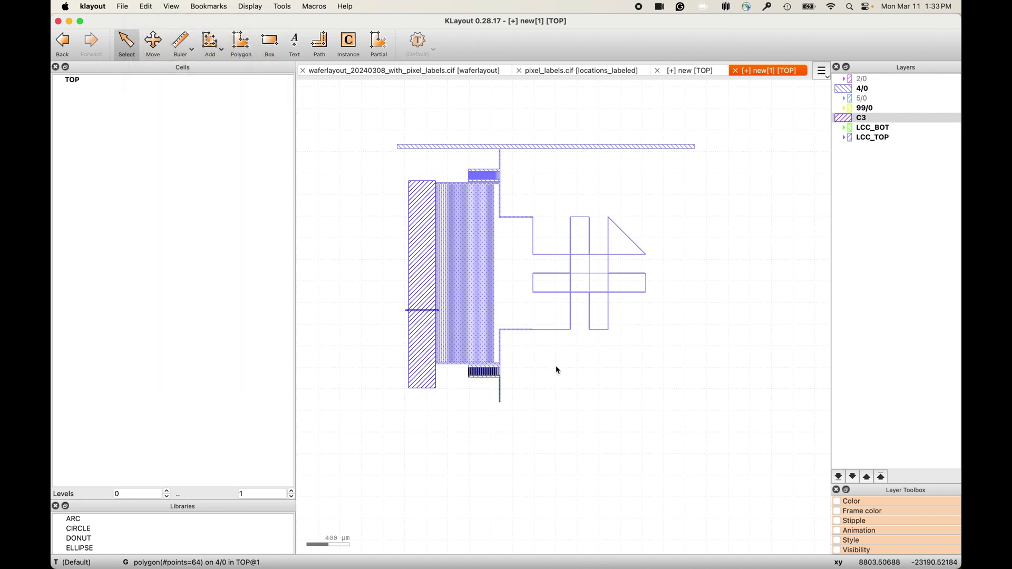
pyautogui.doubleClick(847, 118)
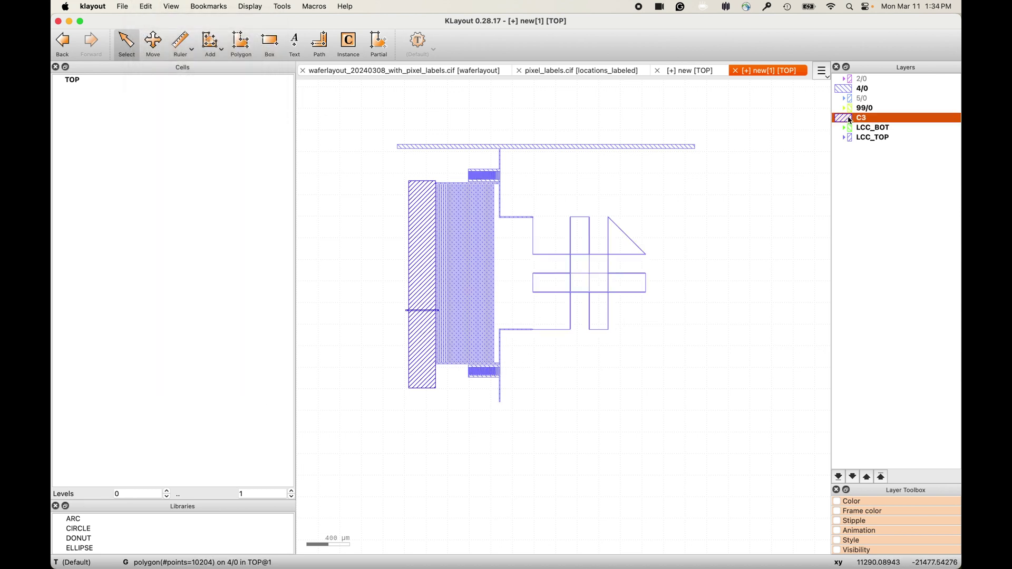
# Step: Toggle layer LCC_BOT on and off to compare its coverage with the shapes on layer 4/0
pyautogui.click(873, 130)
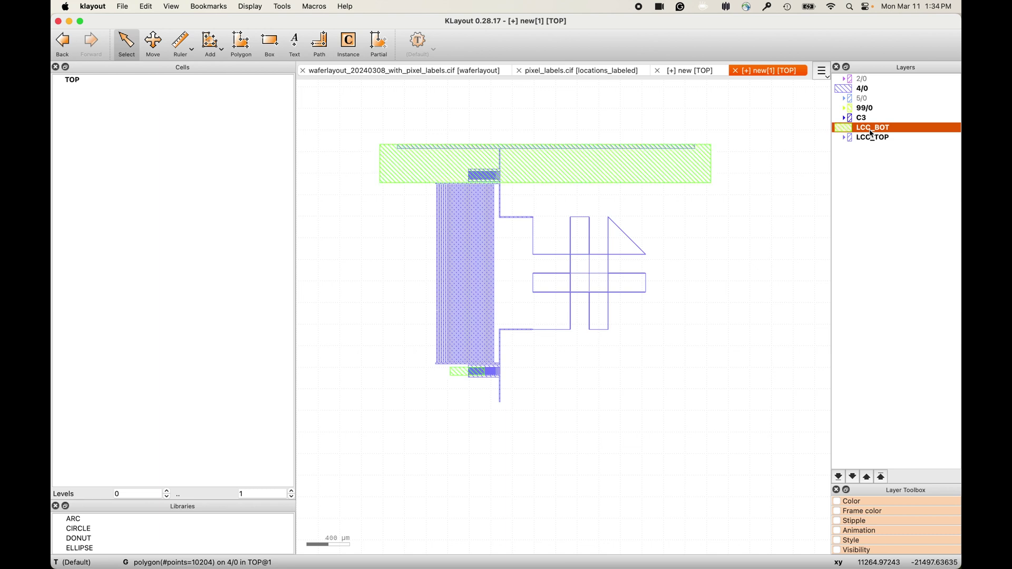
pyautogui.doubleClick(873, 133)
pyautogui.doubleClick(873, 134)
pyautogui.doubleClick(870, 133)
pyautogui.doubleClick(867, 133)
pyautogui.doubleClick(867, 134)
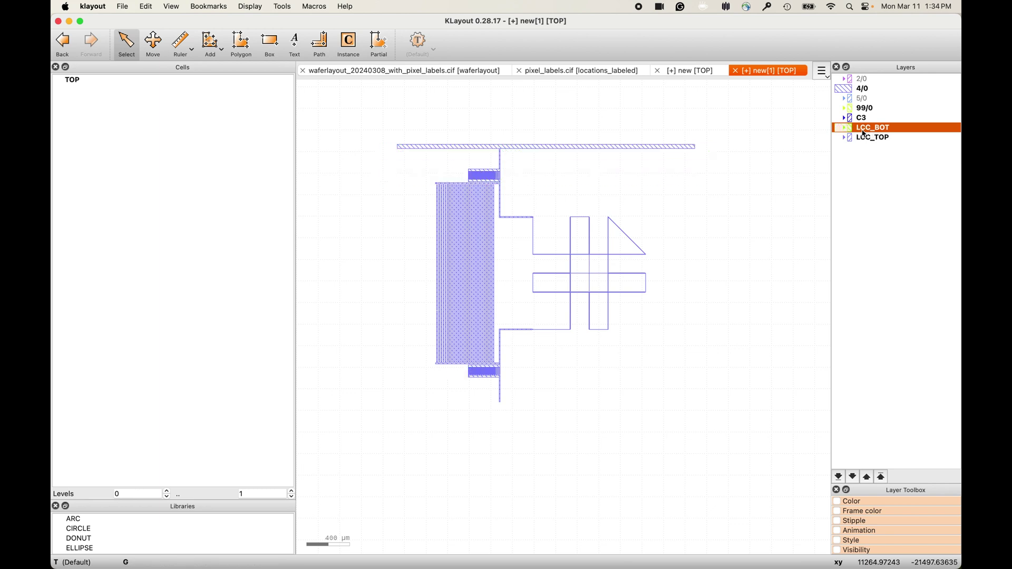
pyautogui.doubleClick(867, 133)
pyautogui.doubleClick(867, 133)
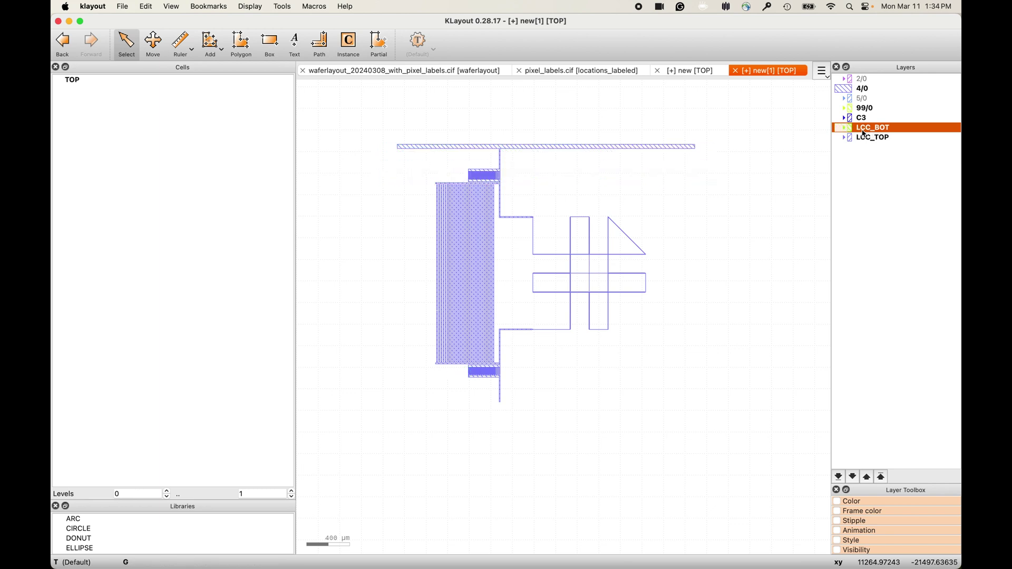
# Step: Show layer LCC_BOT and examine how it overlaps the upper coupling structure and the lower interdigital capacitor on layer 4/0
pyautogui.click(634, 150)
pyautogui.scroll(5, 527, 153)
pyautogui.scroll(-3, 531, 154)
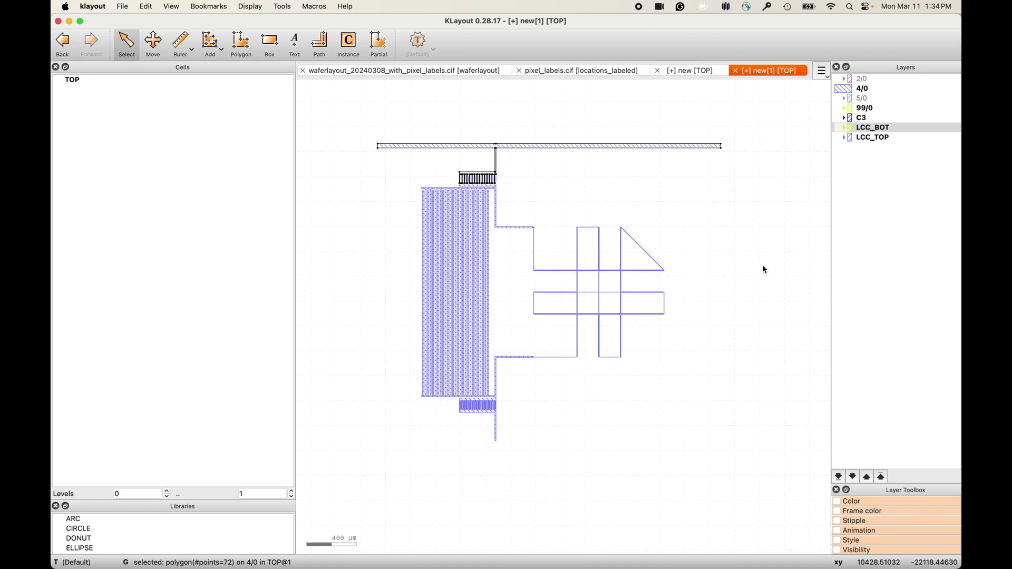
pyautogui.doubleClick(849, 126)
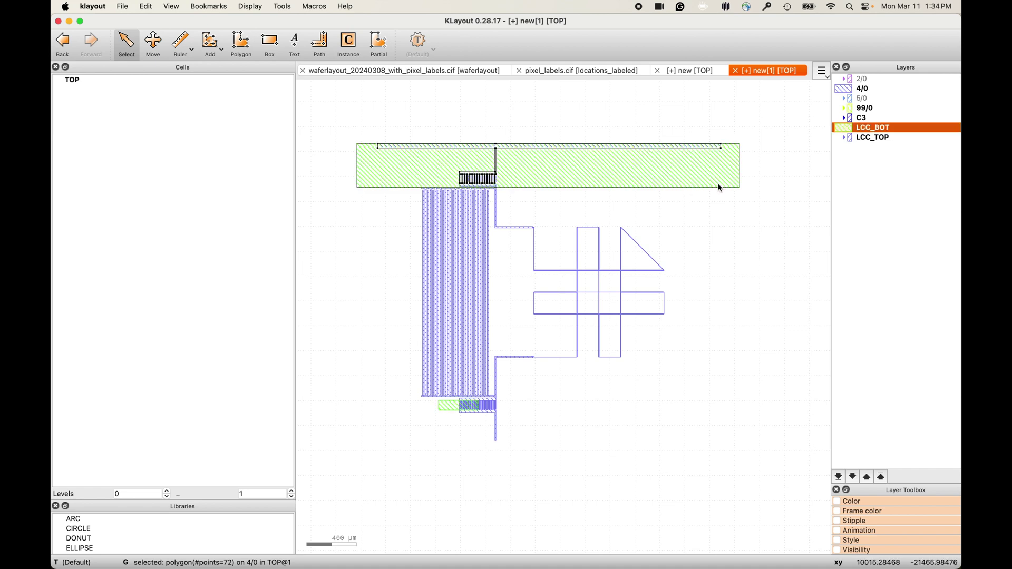
pyautogui.click(488, 178)
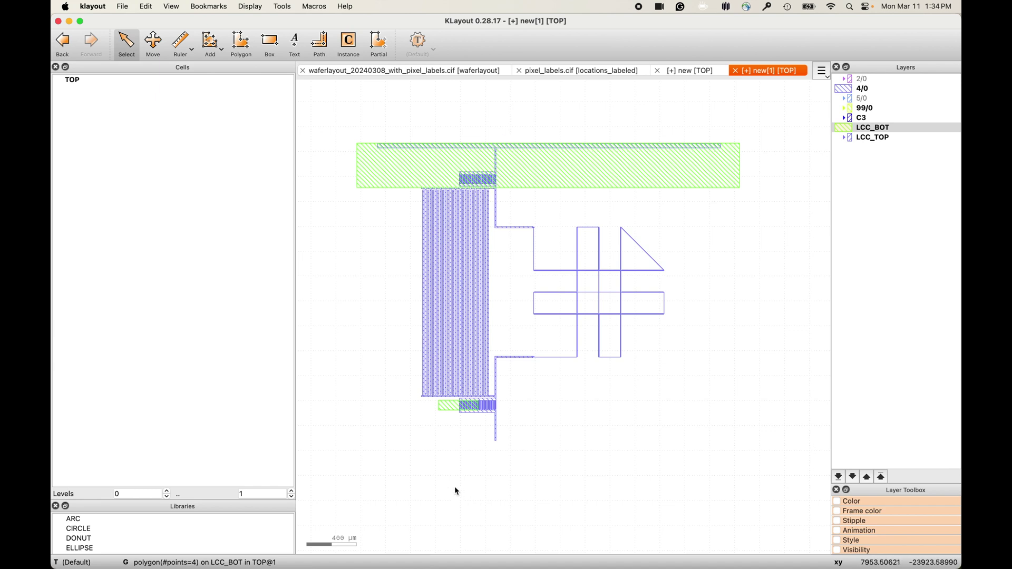
pyautogui.scroll(10, 457, 478)
pyautogui.scroll(-10, 563, 150)
pyautogui.scroll(10, 570, 132)
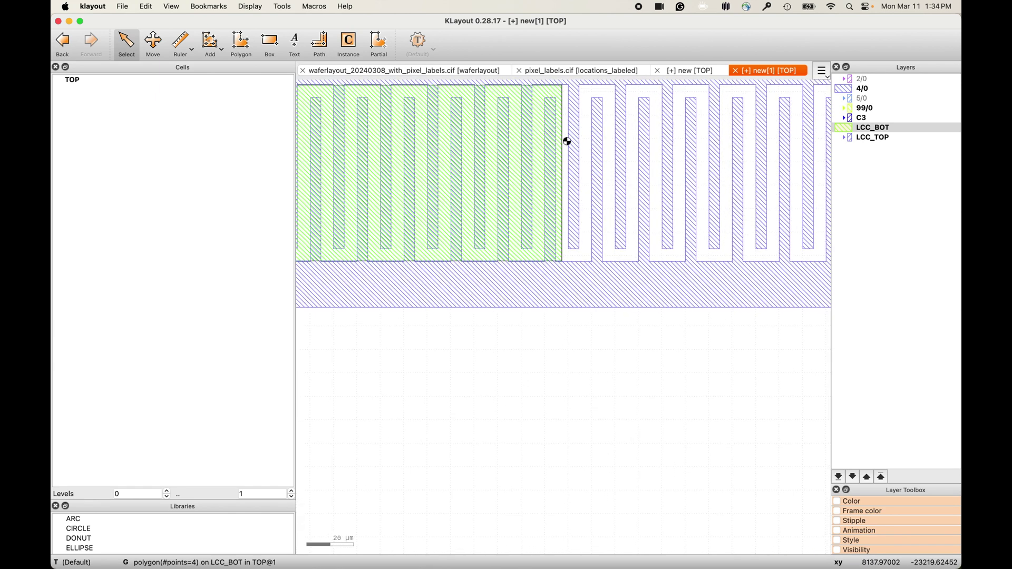
pyautogui.scroll(-15, 567, 142)
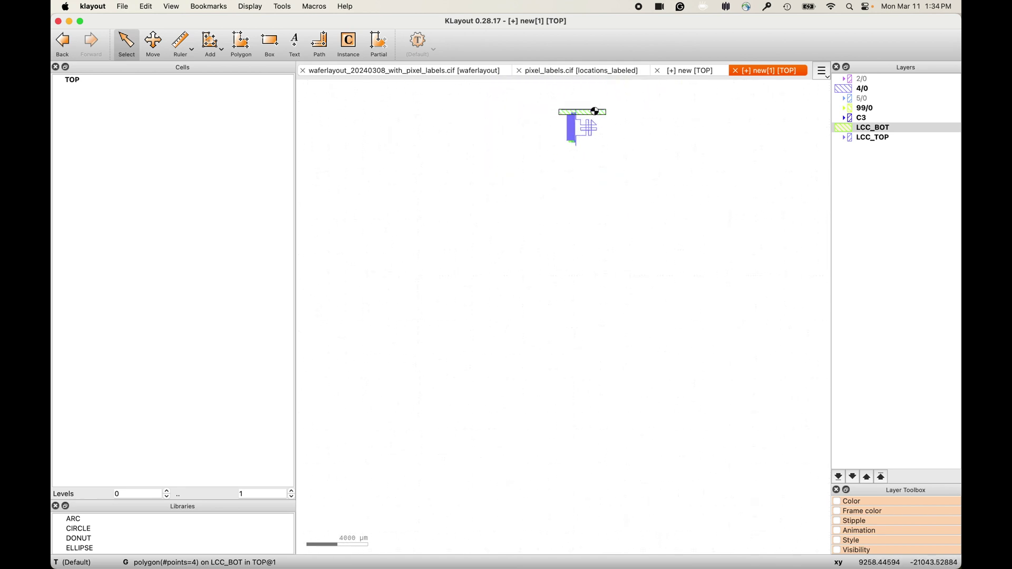
pyautogui.scroll(5, 589, 139)
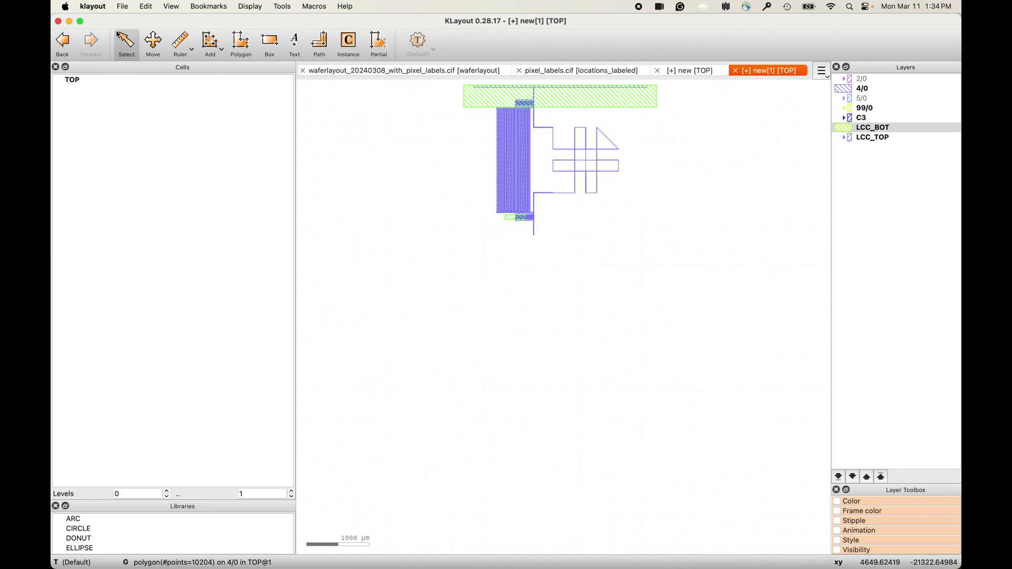
# Step: Subtract layer LCC_BOT from layer 4/0 with a Difference (A NOT B) Boolean operation, writing the result to layer 4/0 with undo buffering
pyautogui.click(145, 6)
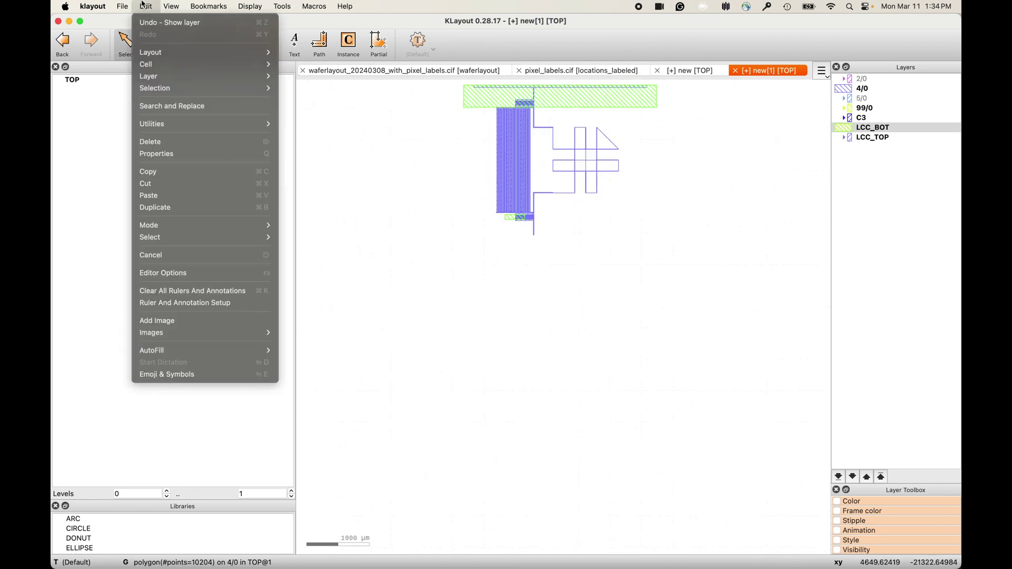
pyautogui.click(201, 298)
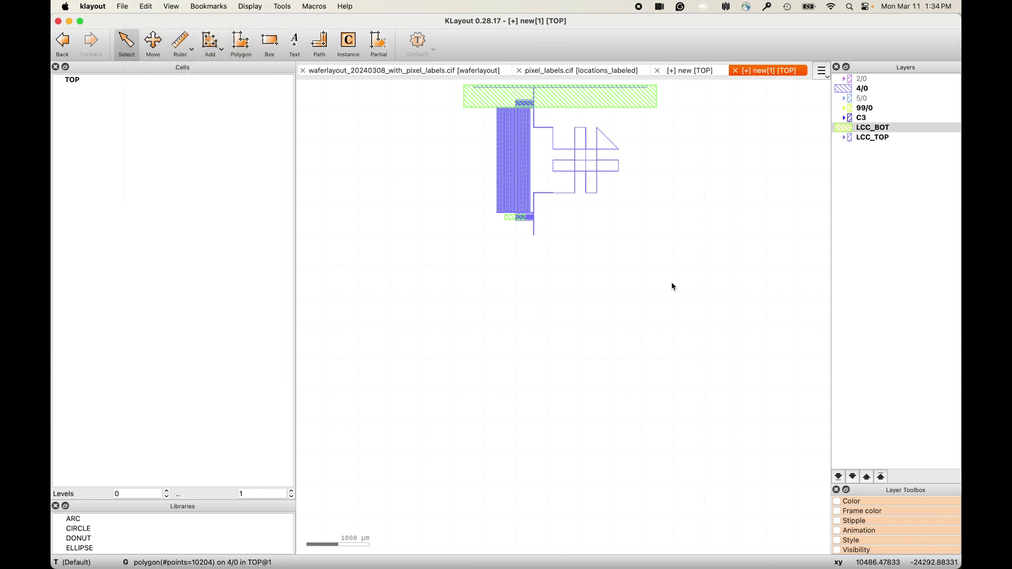
pyautogui.click(150, 7)
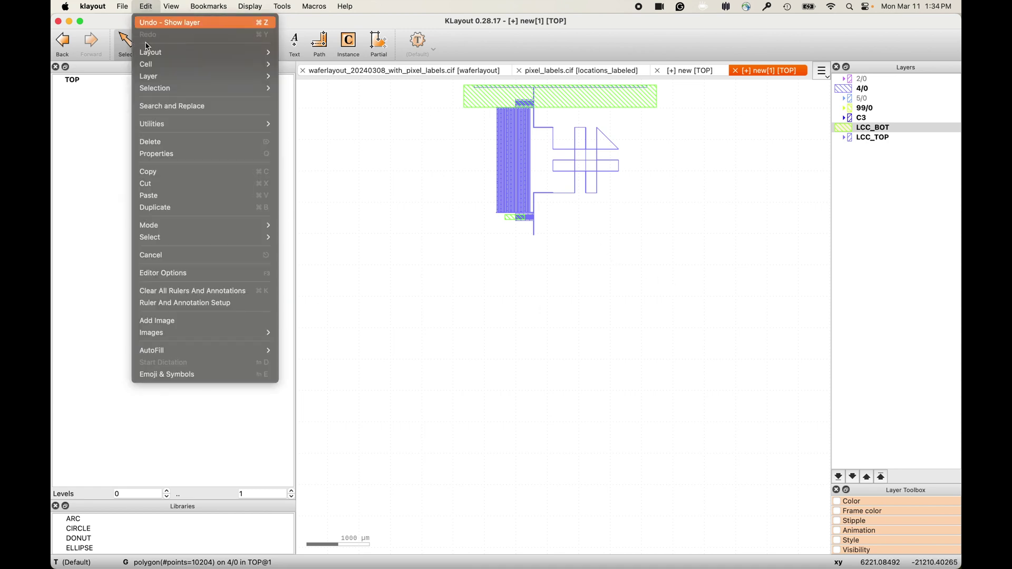
pyautogui.moveTo(189, 77)
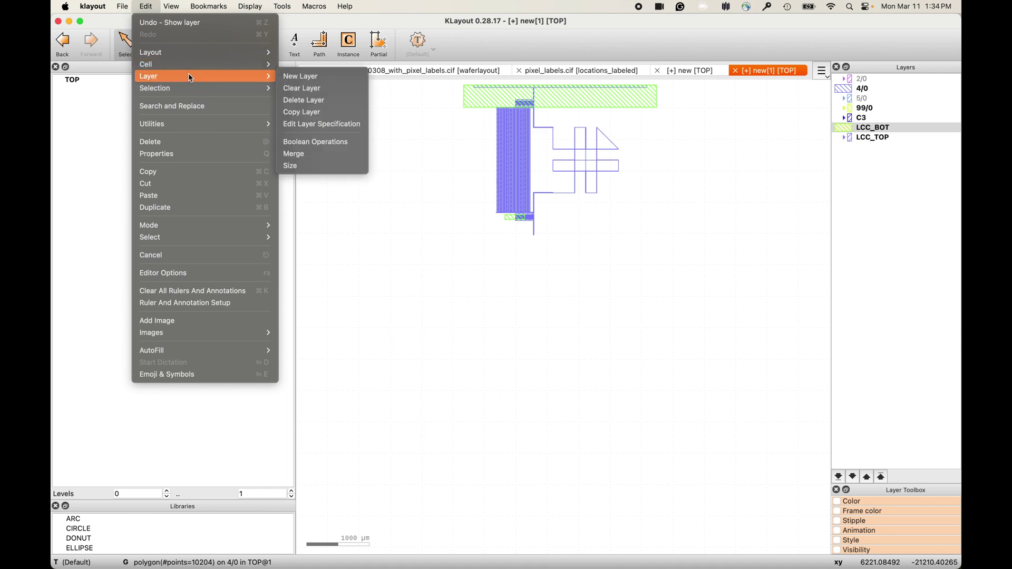
pyautogui.click(318, 140)
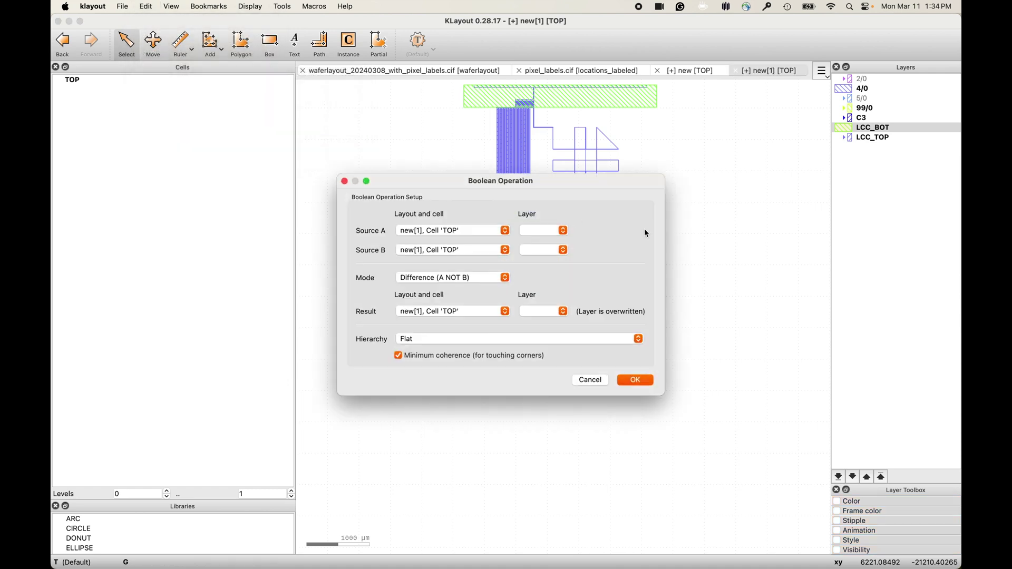
pyautogui.click(538, 235)
pyautogui.click(535, 238)
pyautogui.click(534, 254)
pyautogui.click(538, 298)
pyautogui.click(527, 310)
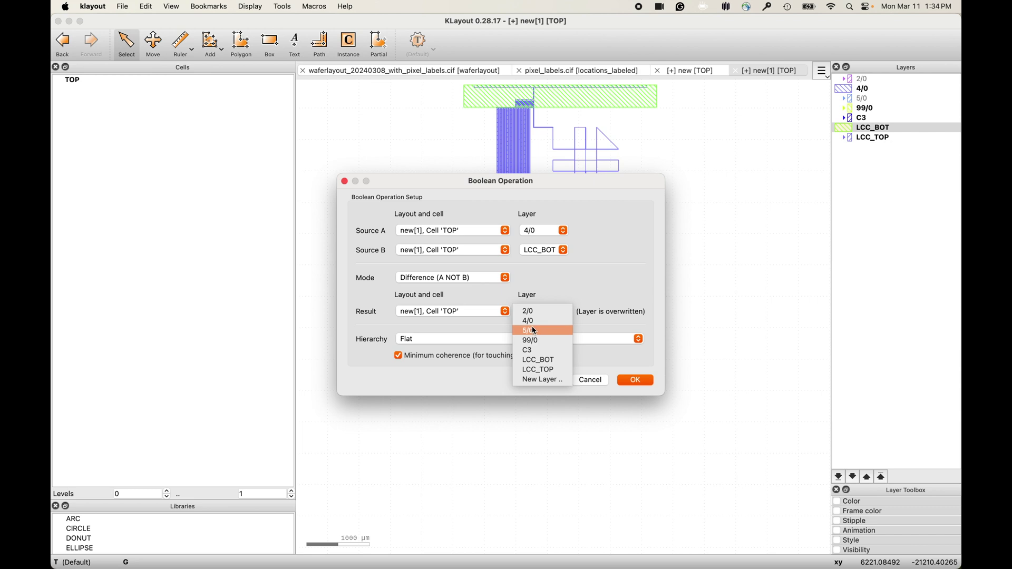
pyautogui.click(531, 322)
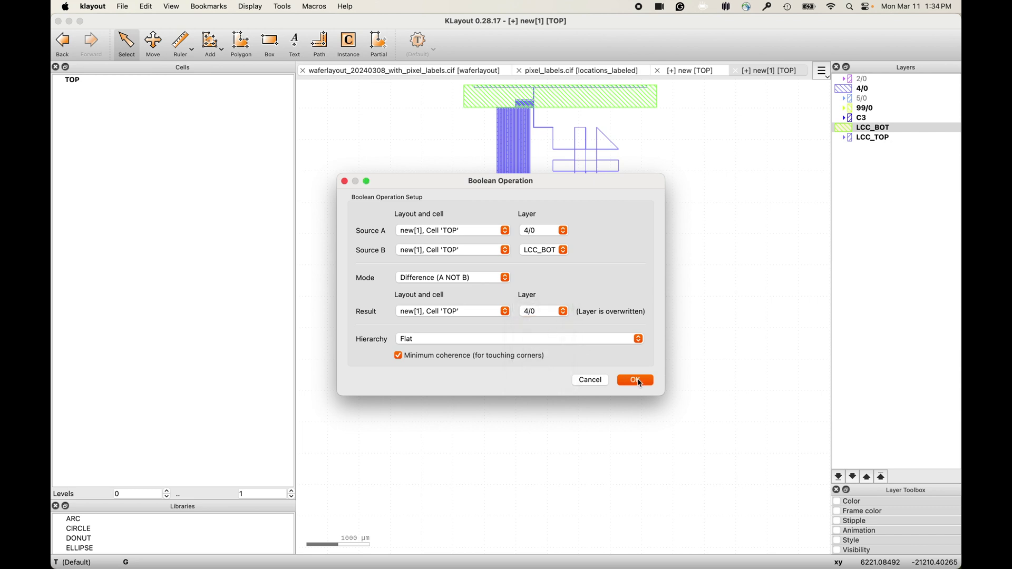
pyautogui.click(638, 380)
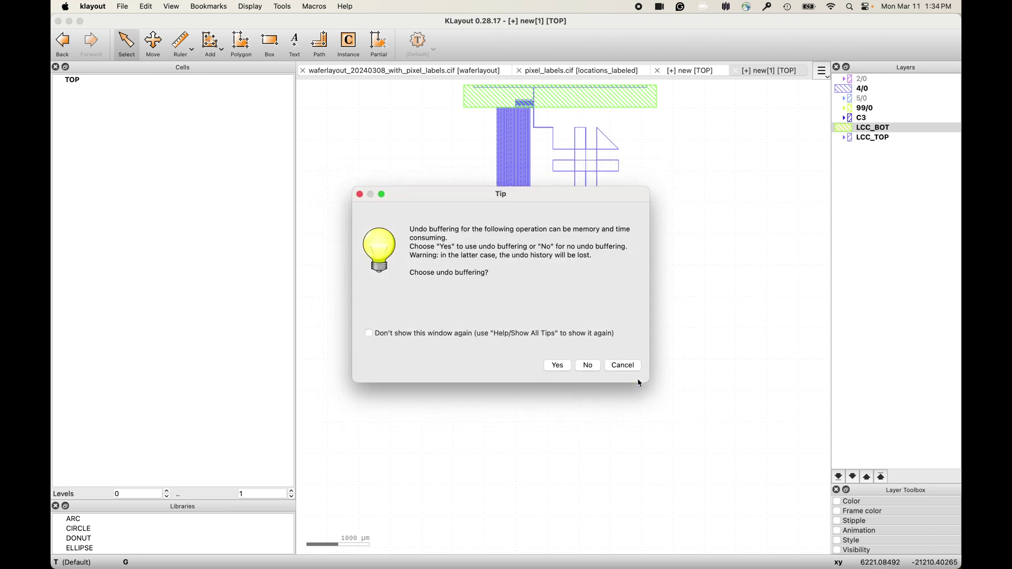
pyautogui.click(559, 368)
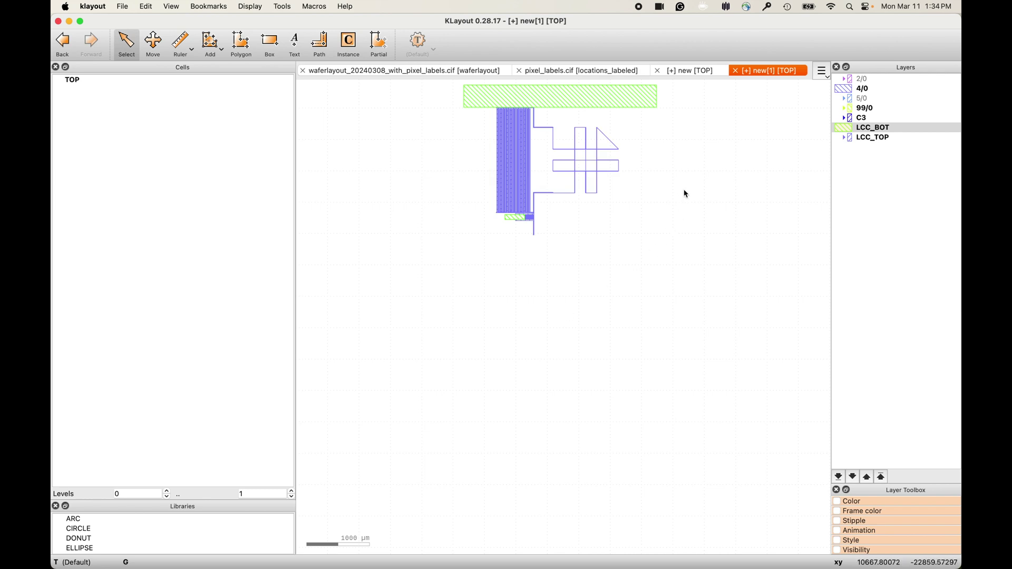
# Step: Hide layer LCC_BOT and inspect the trimmed shapes on layer 4/0
pyautogui.doubleClick(844, 130)
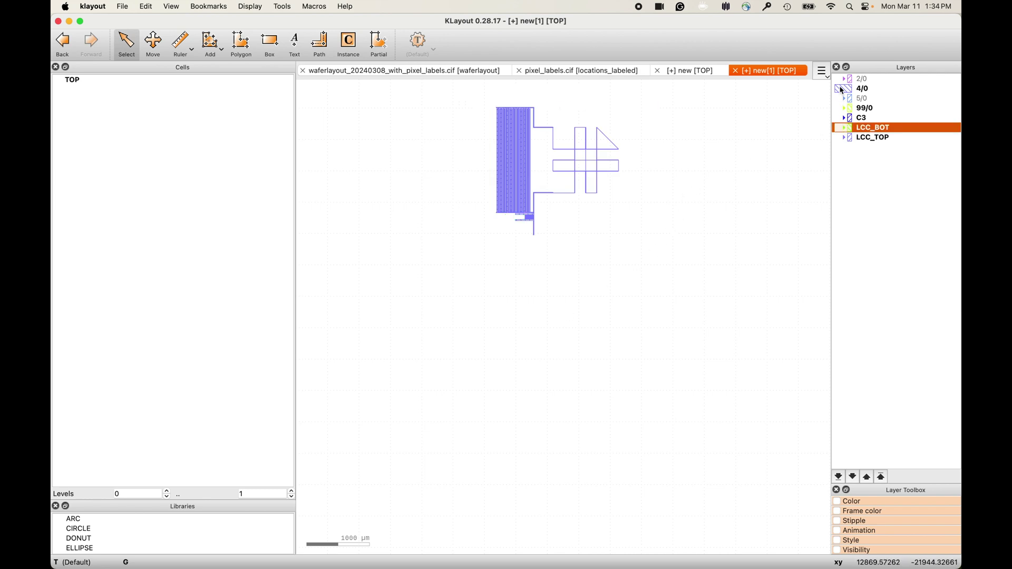
pyautogui.scroll(-2, 719, 113)
pyautogui.scroll(4, 653, 104)
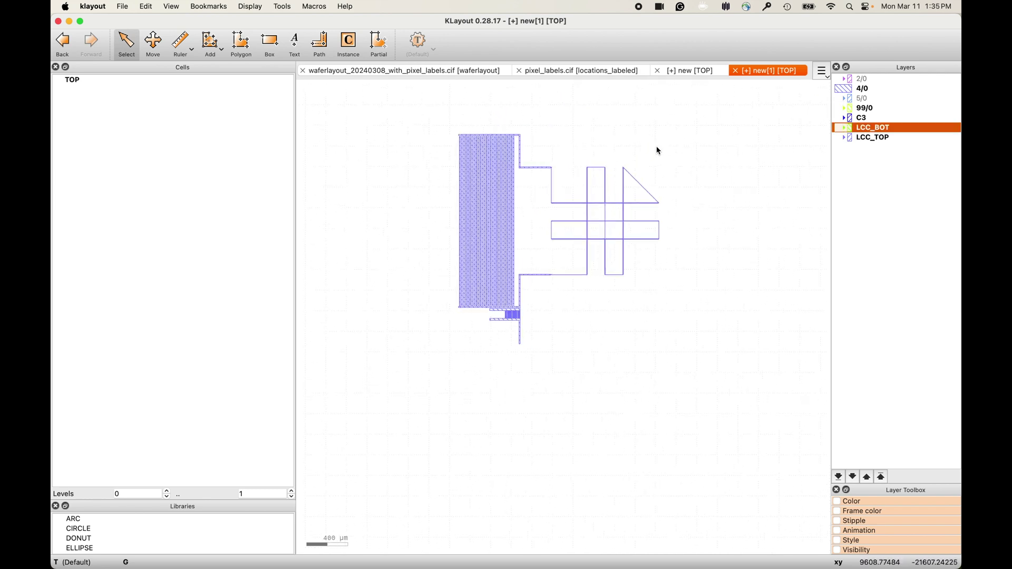
pyautogui.scroll(2, 658, 153)
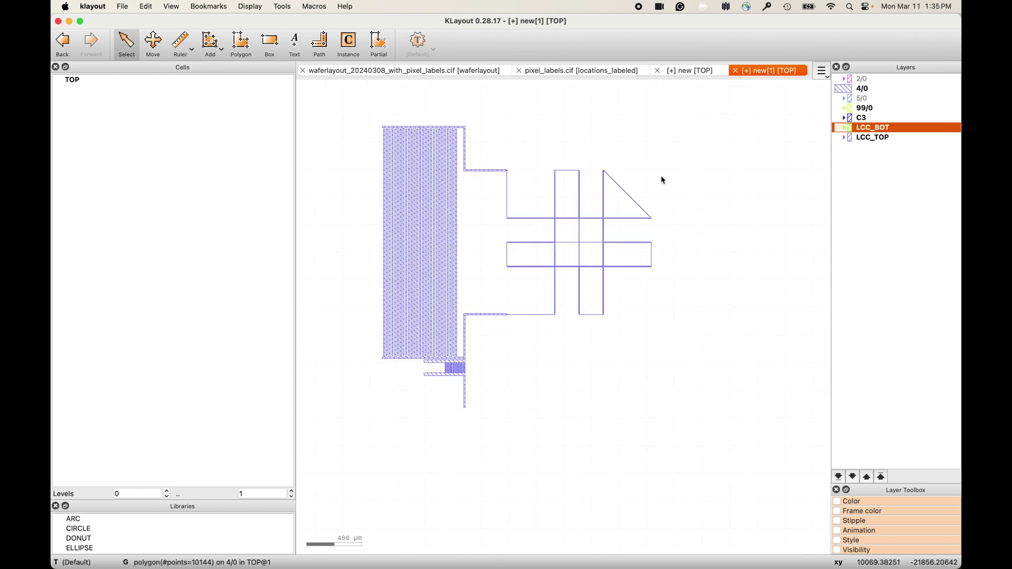
# Step: Save the layout as px1_21 in GDS2 format in the edited_csvs folder, writing visible layers only
pyautogui.click(123, 8)
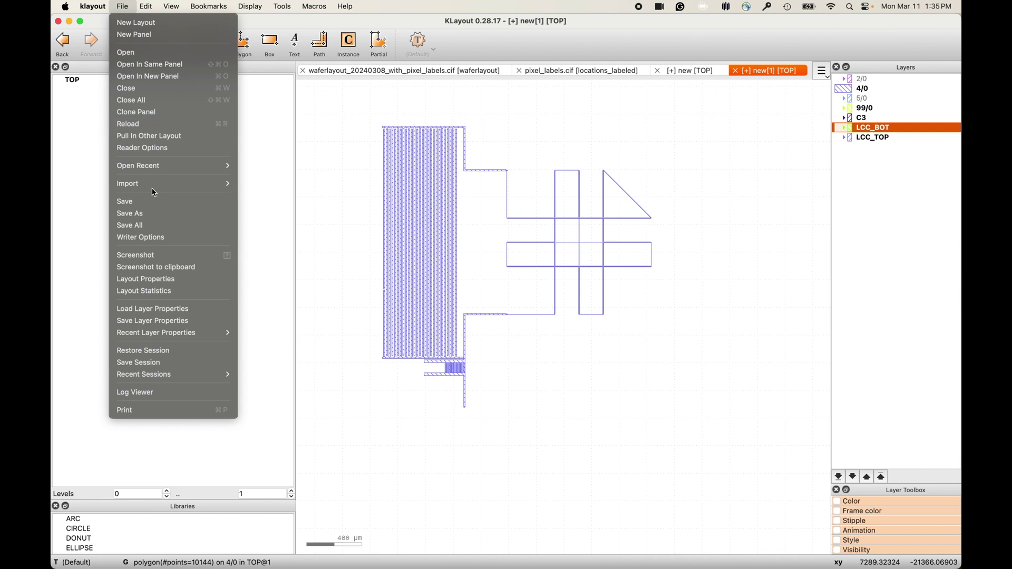
pyautogui.click(156, 215)
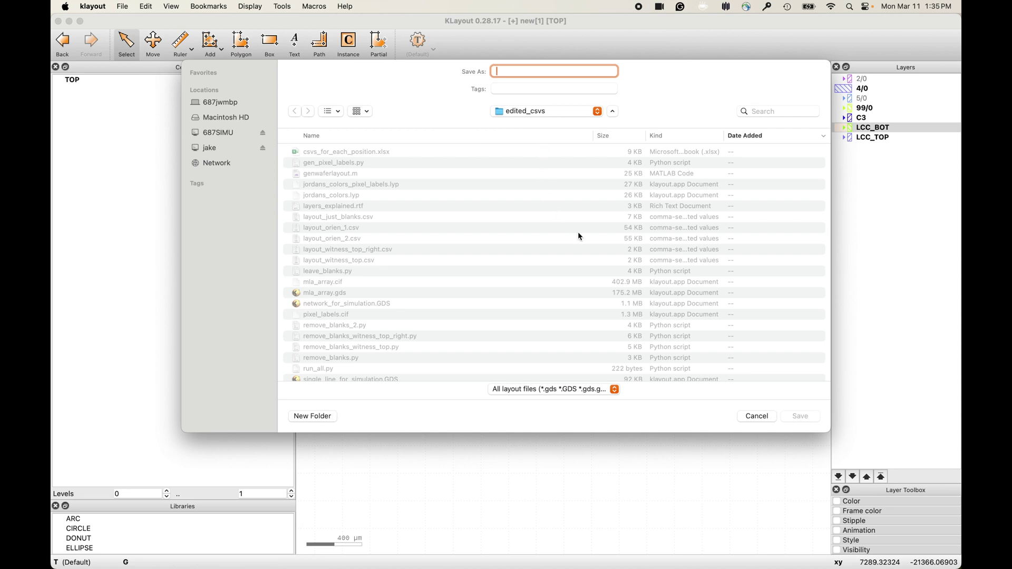
pyautogui.write('px1_21')
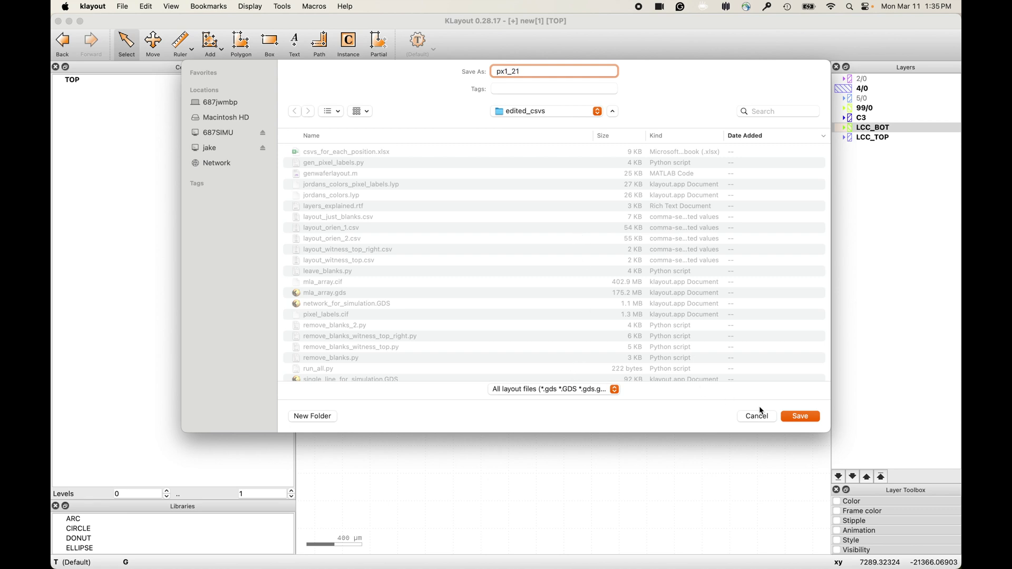
pyautogui.click(795, 416)
pyautogui.click(312, 195)
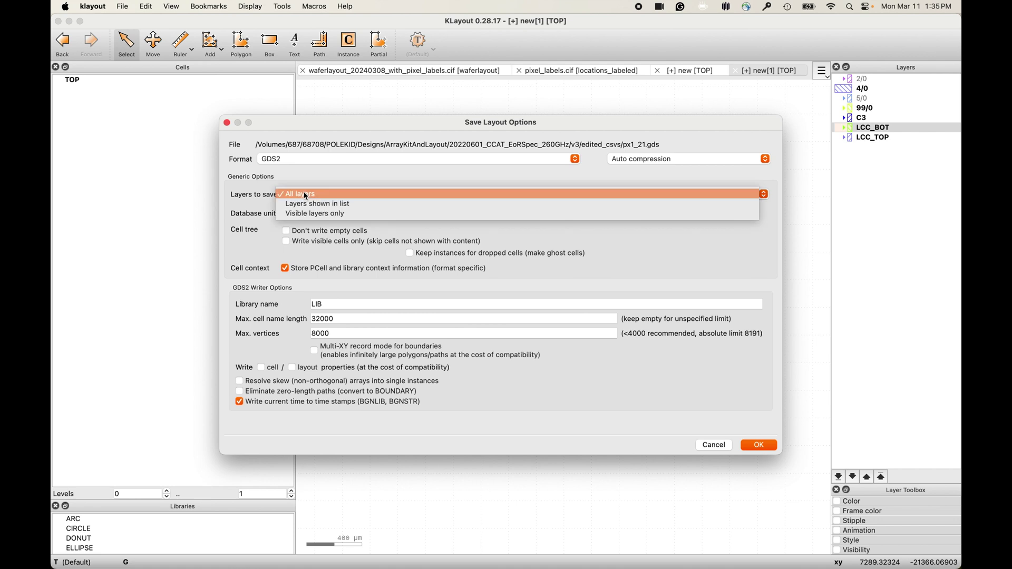
pyautogui.click(316, 217)
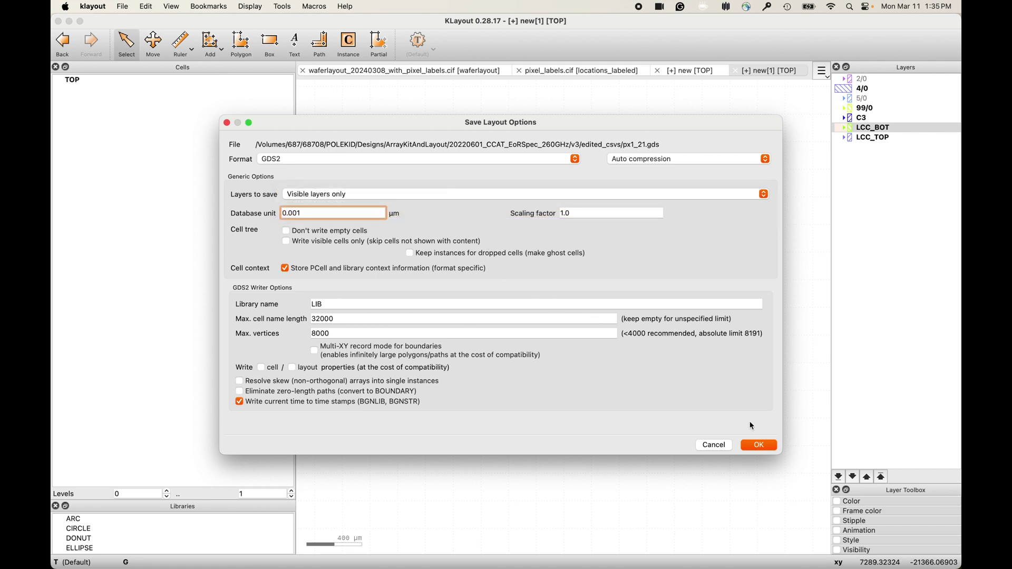
pyautogui.click(758, 445)
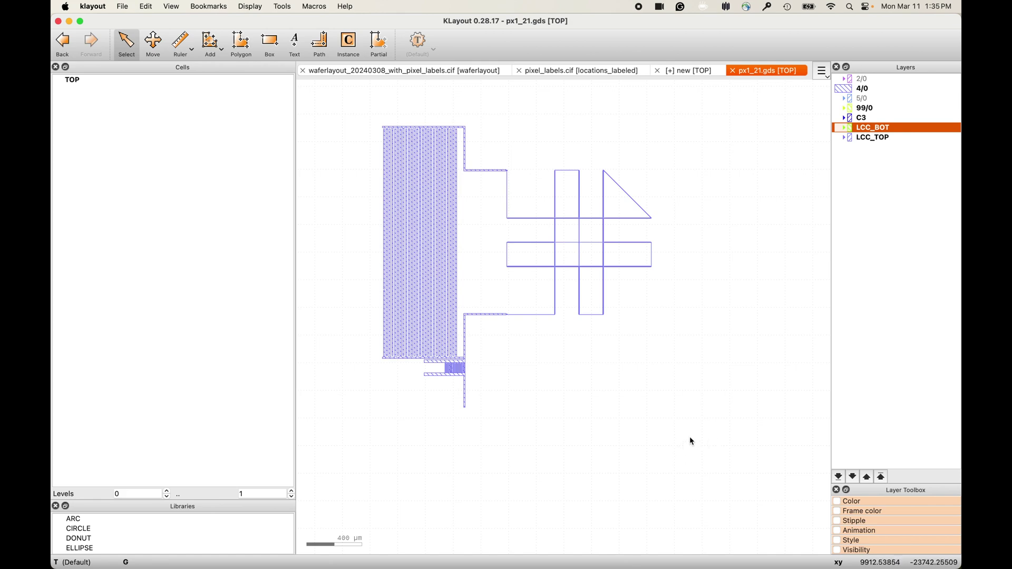
# Step: Switch to Sonnet and create a new geometry project
pyautogui.hotkey('ctrl', 'Up')
pyautogui.click(363, 39)
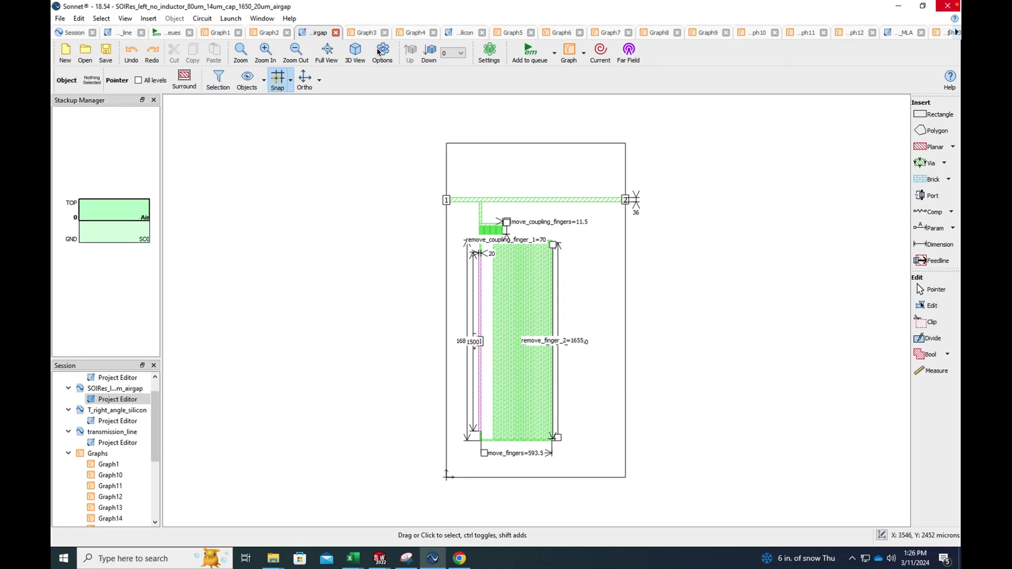
pyautogui.click(58, 20)
pyautogui.click(71, 31)
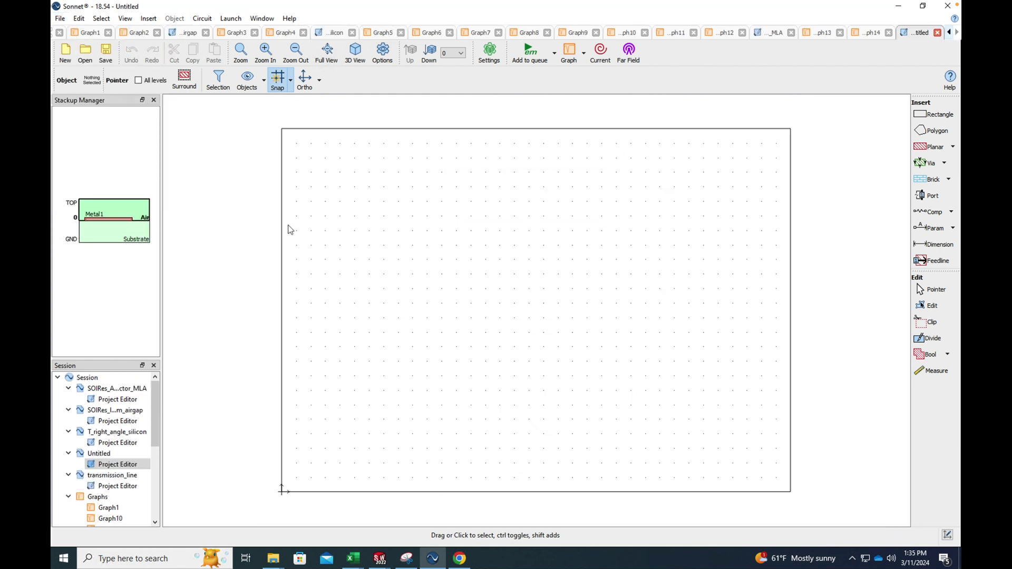
# Step: Start a GDSII import of px1_21.gds from the v3\edited_csvs folder
pyautogui.click(59, 19)
pyautogui.moveTo(94, 79)
pyautogui.click(191, 93)
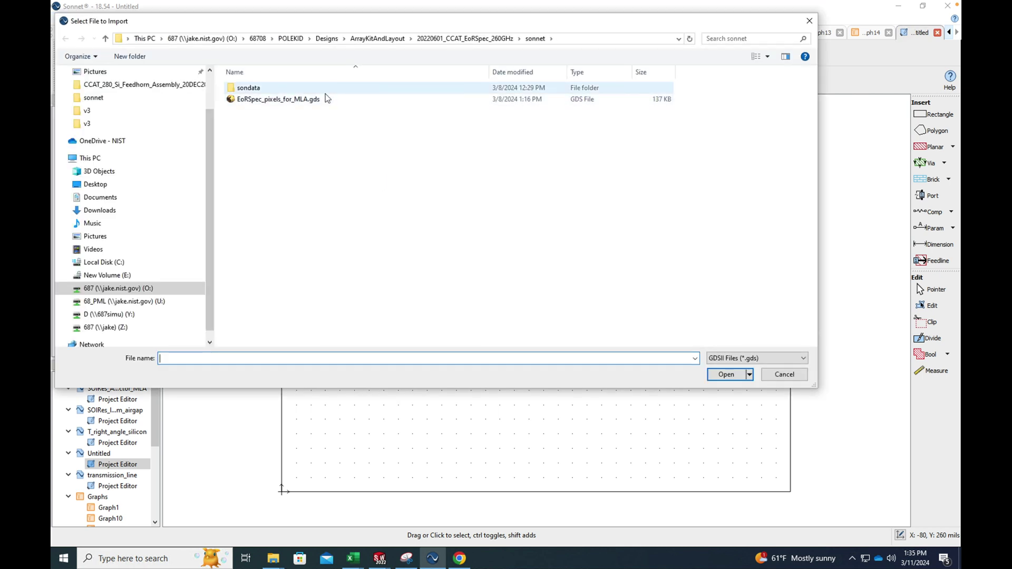
pyautogui.click(450, 40)
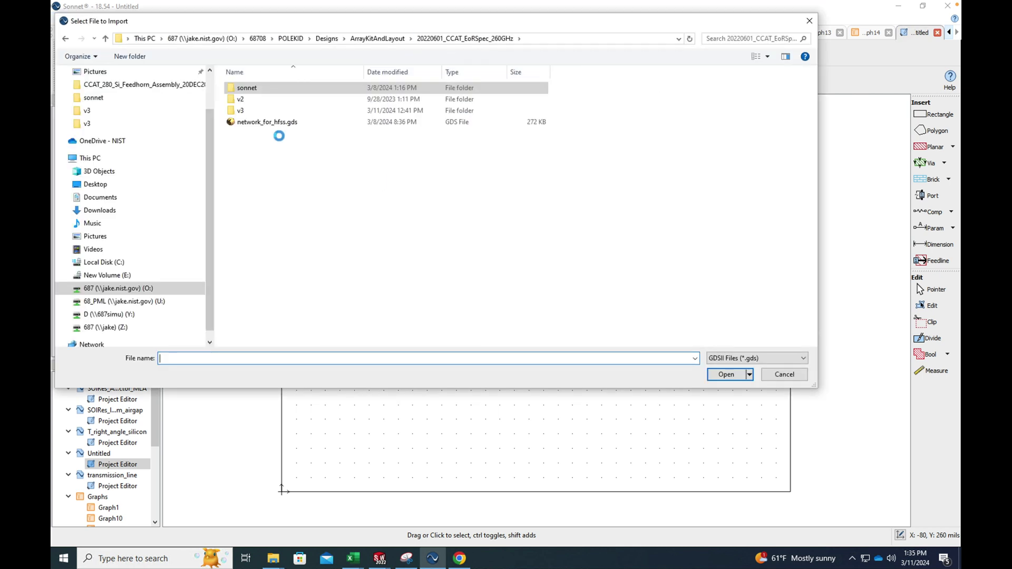
pyautogui.doubleClick(255, 113)
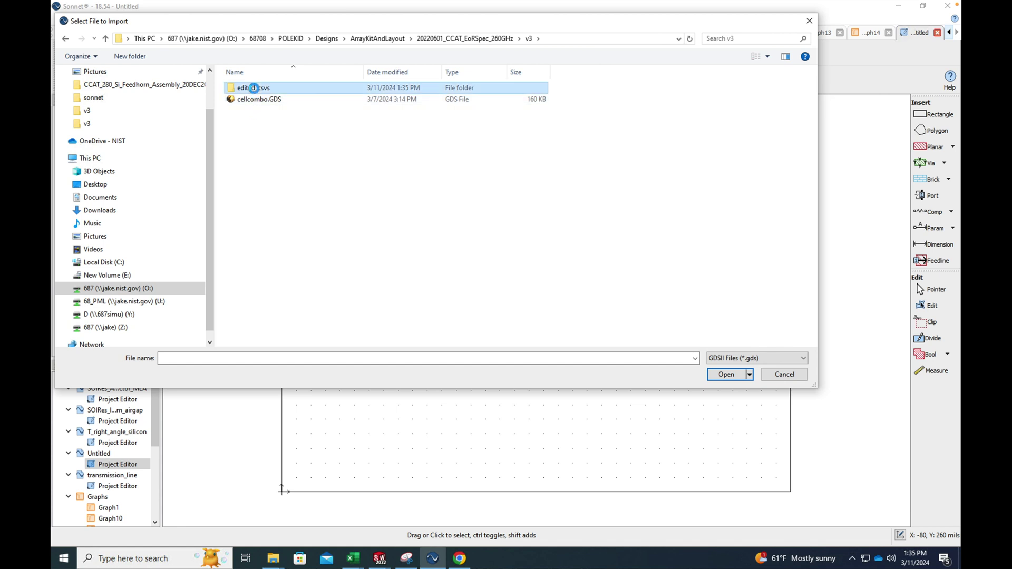
pyautogui.doubleClick(254, 88)
pyautogui.click(253, 110)
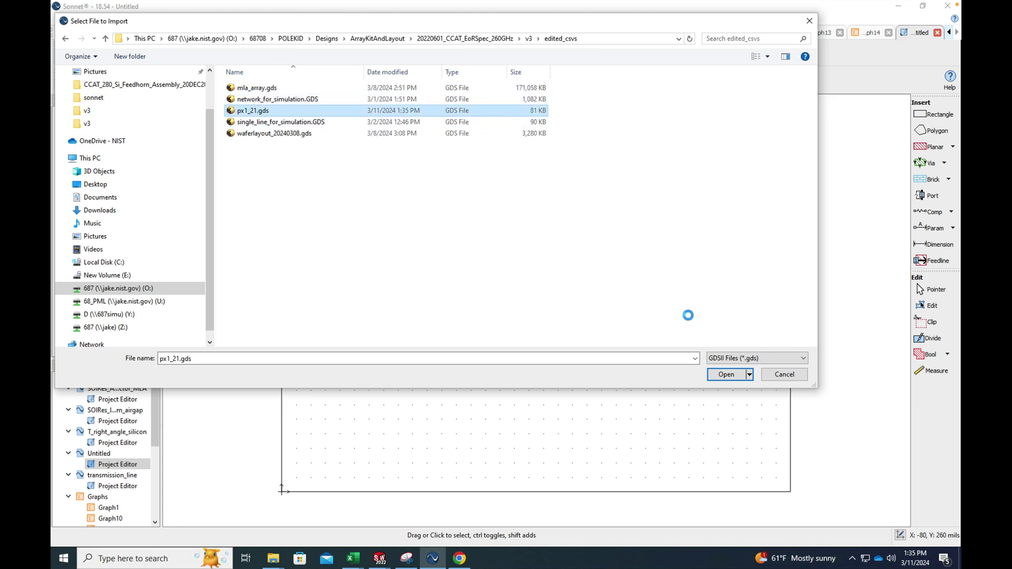
pyautogui.click(724, 375)
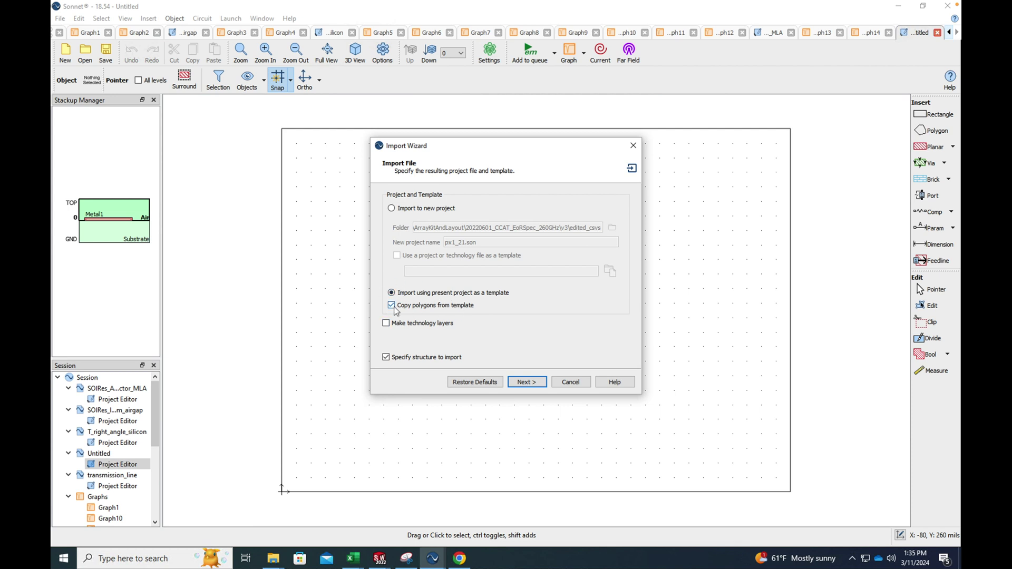
# Step: Choose the TOP structure for import and enable the mapping of GDSII stream 4 to metal on level 0
pyautogui.click(516, 382)
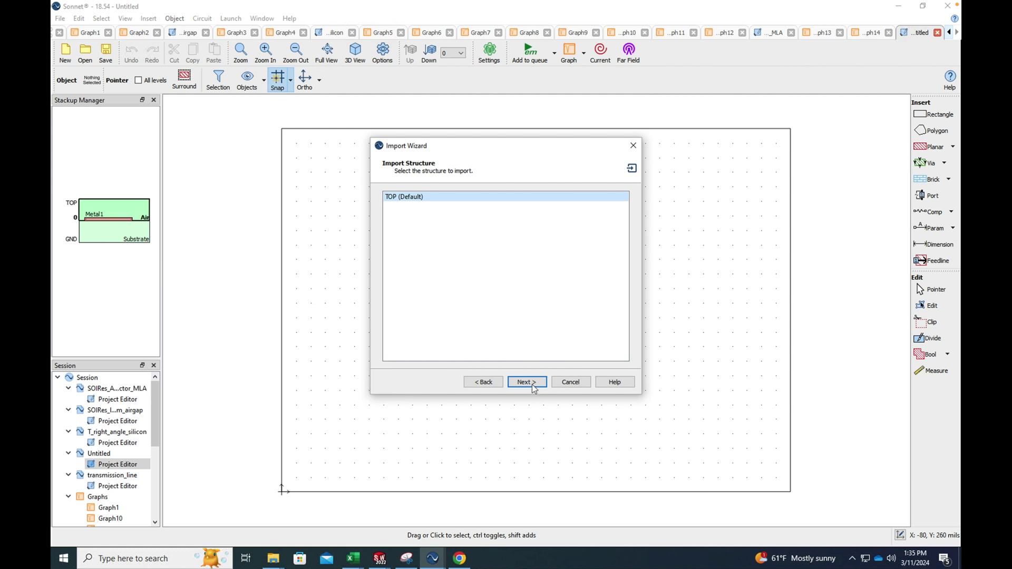
pyautogui.click(537, 382)
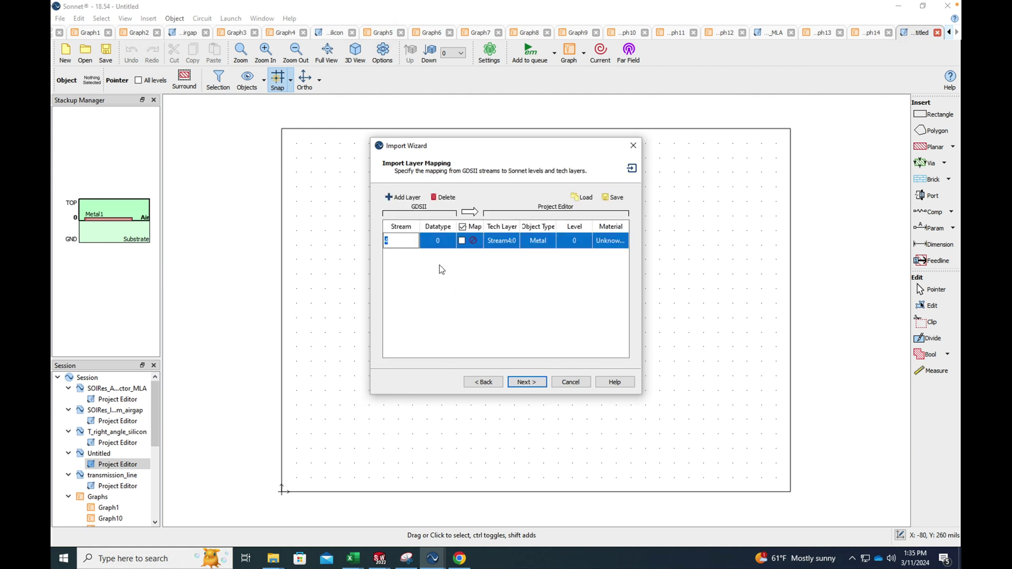
pyautogui.click(614, 241)
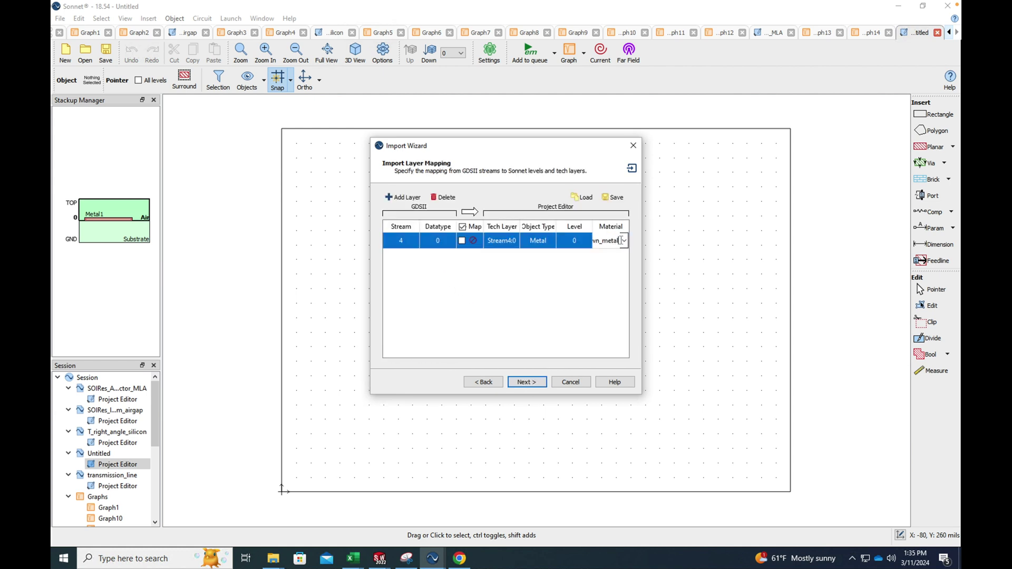
pyautogui.click(624, 241)
pyautogui.click(606, 253)
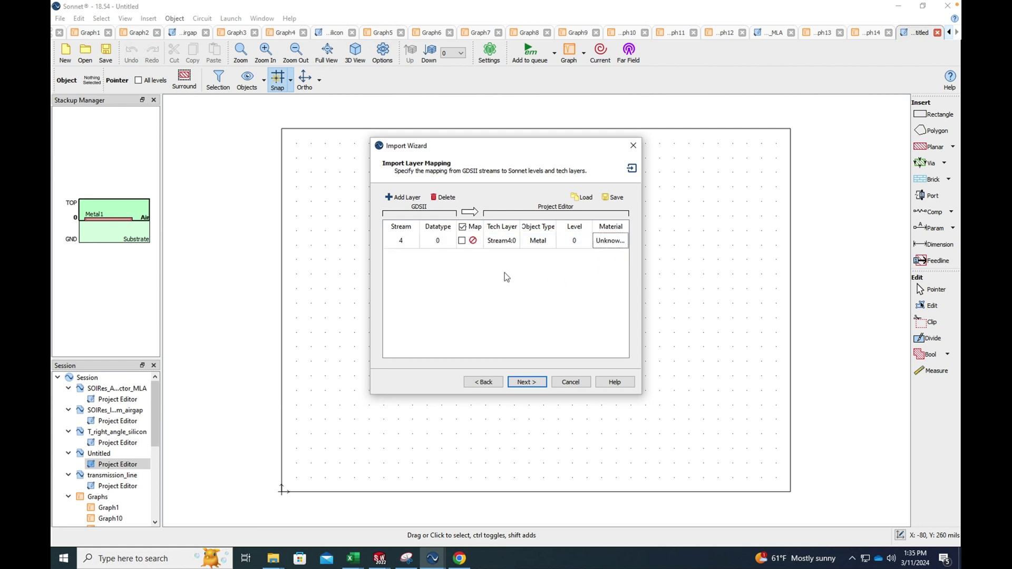
pyautogui.click(402, 237)
pyautogui.click(455, 284)
pyautogui.click(462, 240)
pyautogui.click(524, 381)
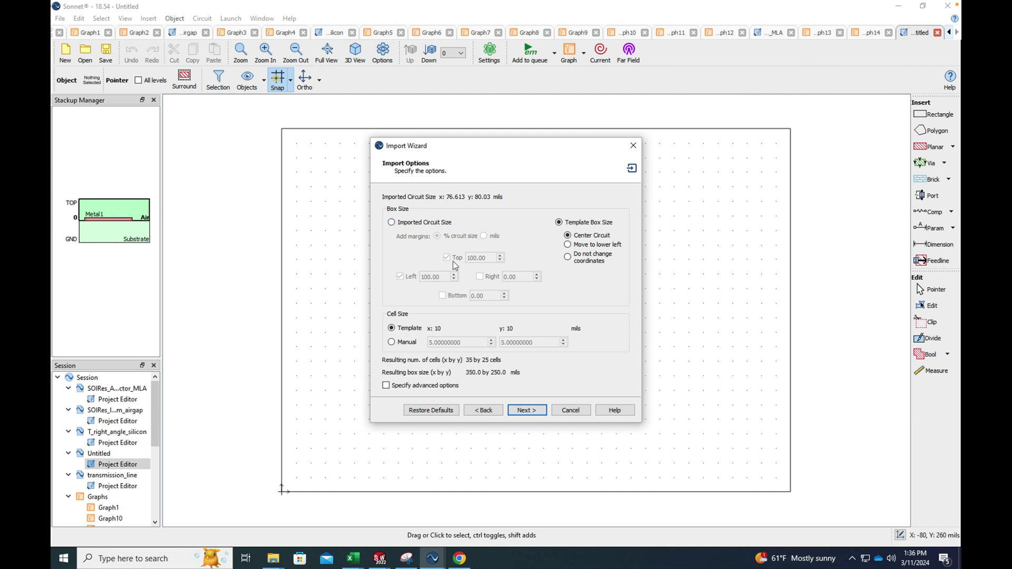
# Step: Try manual x cell sizes in the import options and abandon the GDSII import
pyautogui.click(392, 343)
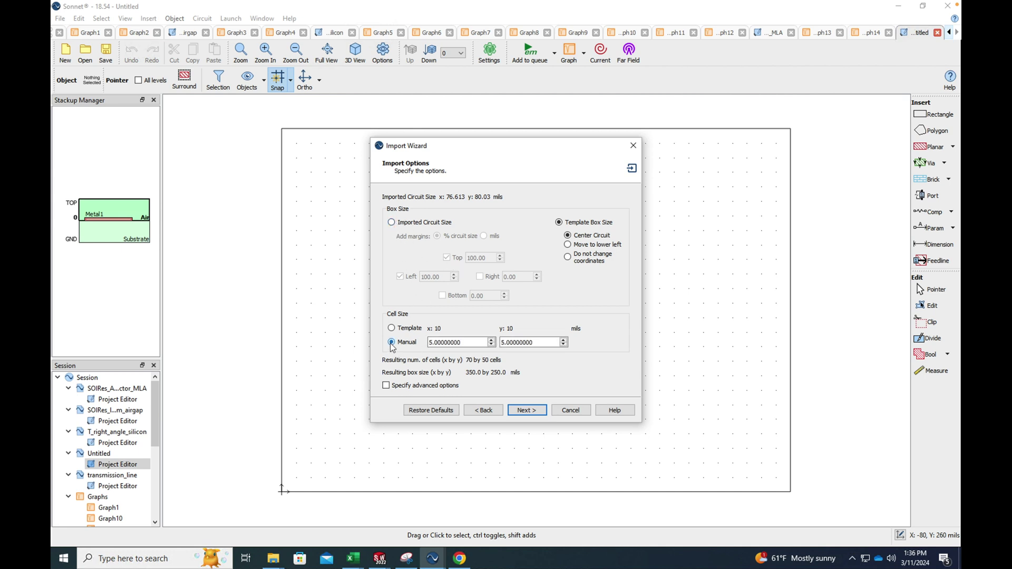
pyautogui.press('Tab')
pyautogui.write('130')
pyautogui.doubleClick(455, 342)
pyautogui.write('140')
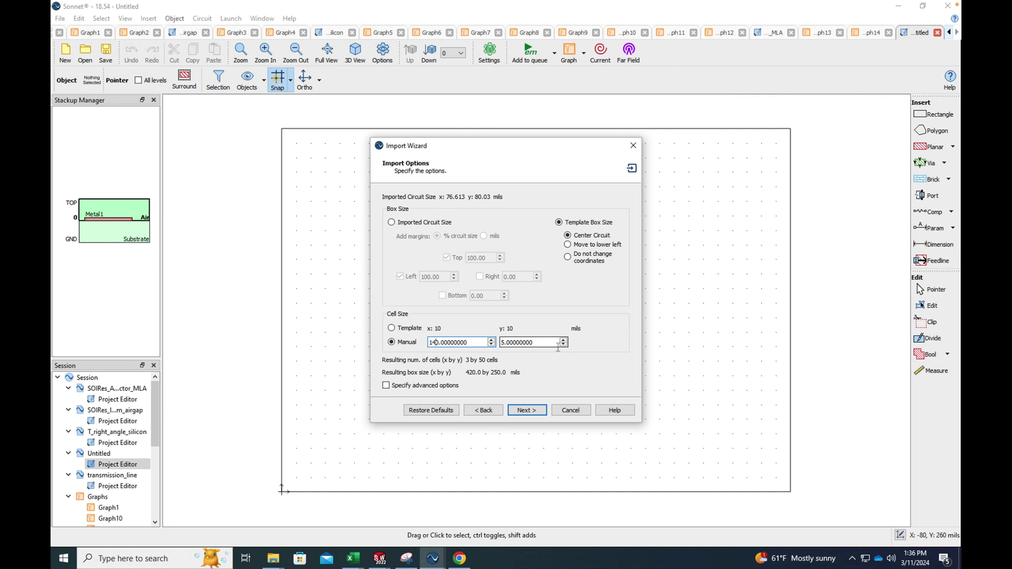
pyautogui.moveTo(441, 342); pyautogui.dragTo(467, 343)
pyautogui.press('BackSpace')
pyautogui.press('BackSpace')
pyautogui.press('BackSpace')
pyautogui.press('BackSpace')
pyautogui.press('BackSpace')
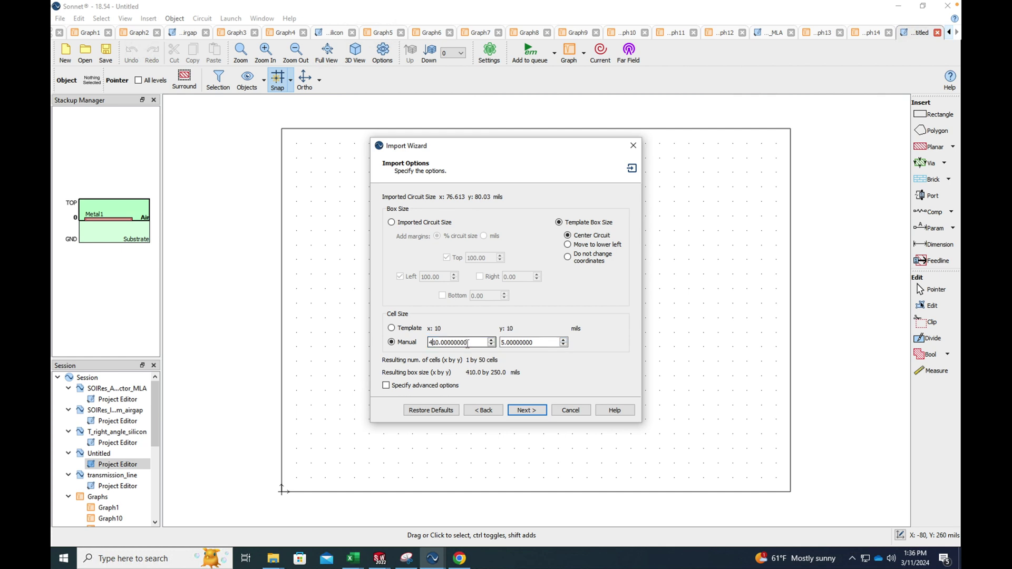
pyautogui.press('Home')
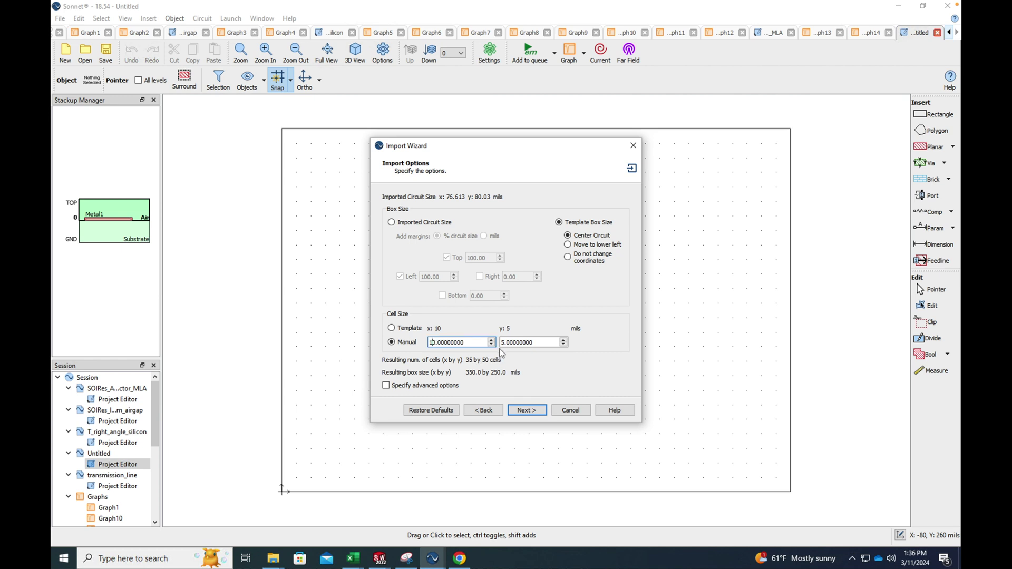
pyautogui.click(579, 411)
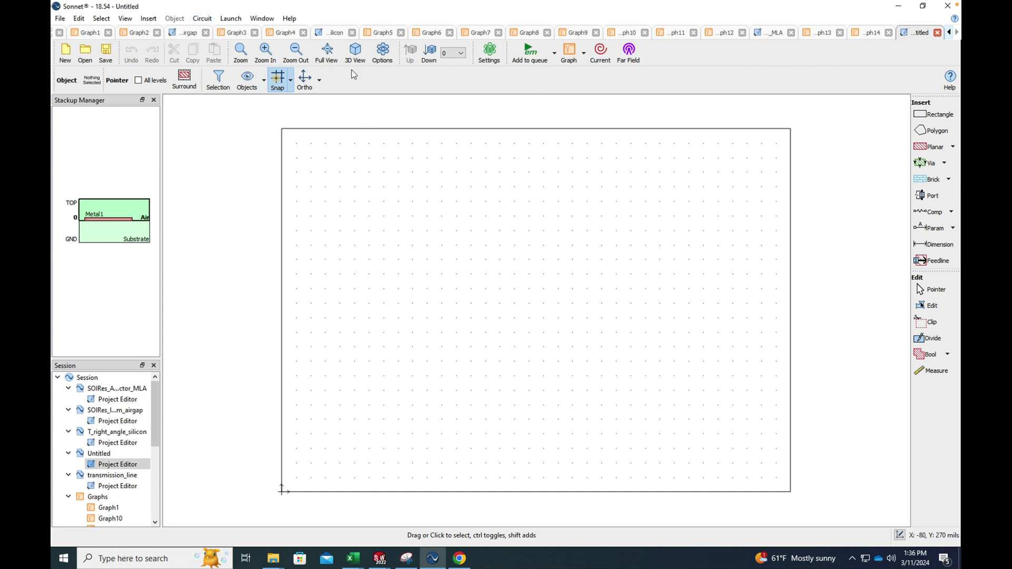
# Step: Set the circuit's length unit to microns in the project settings
pyautogui.click(489, 53)
pyautogui.click(324, 160)
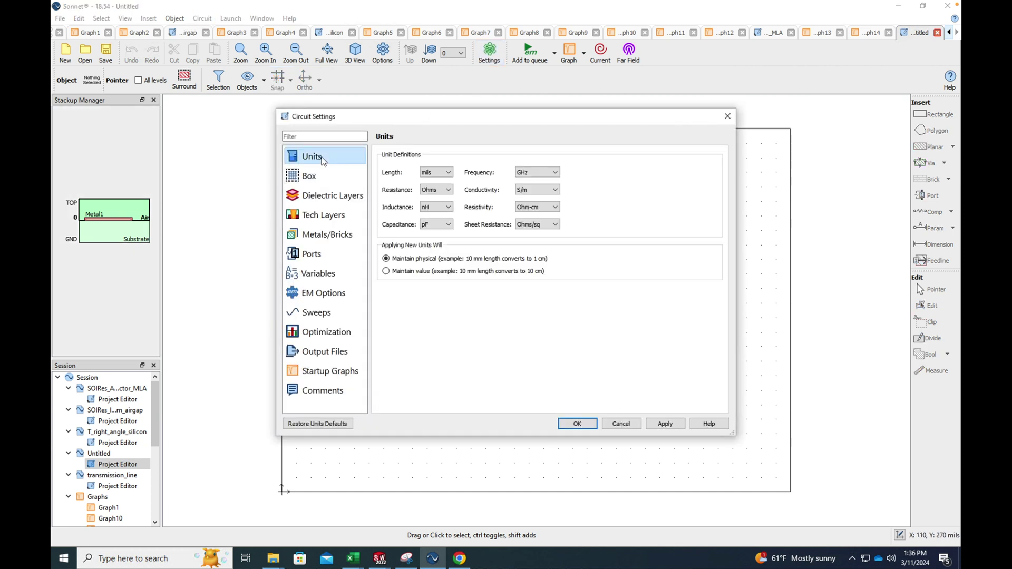
pyautogui.click(448, 173)
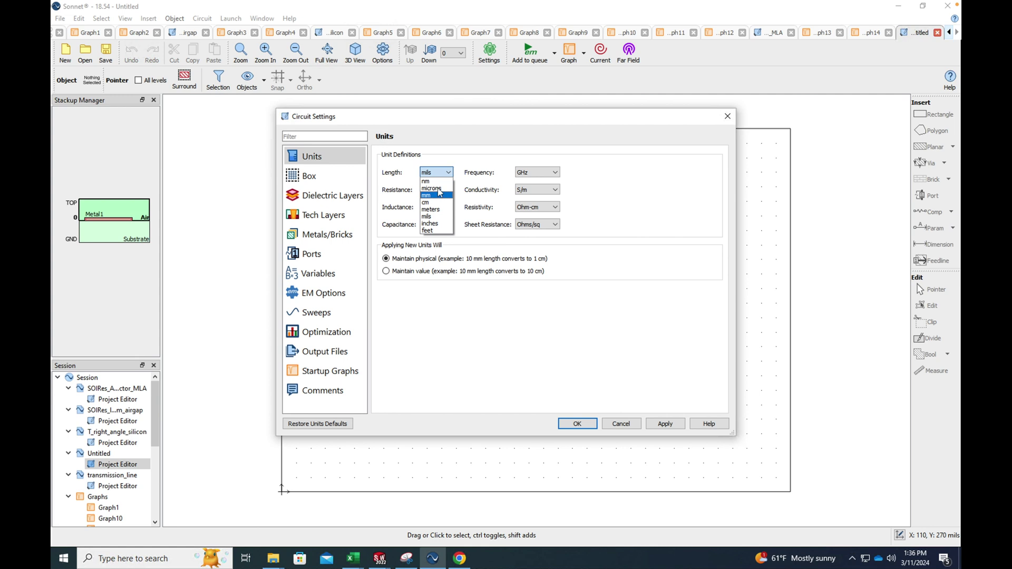
pyautogui.click(437, 188)
pyautogui.click(577, 424)
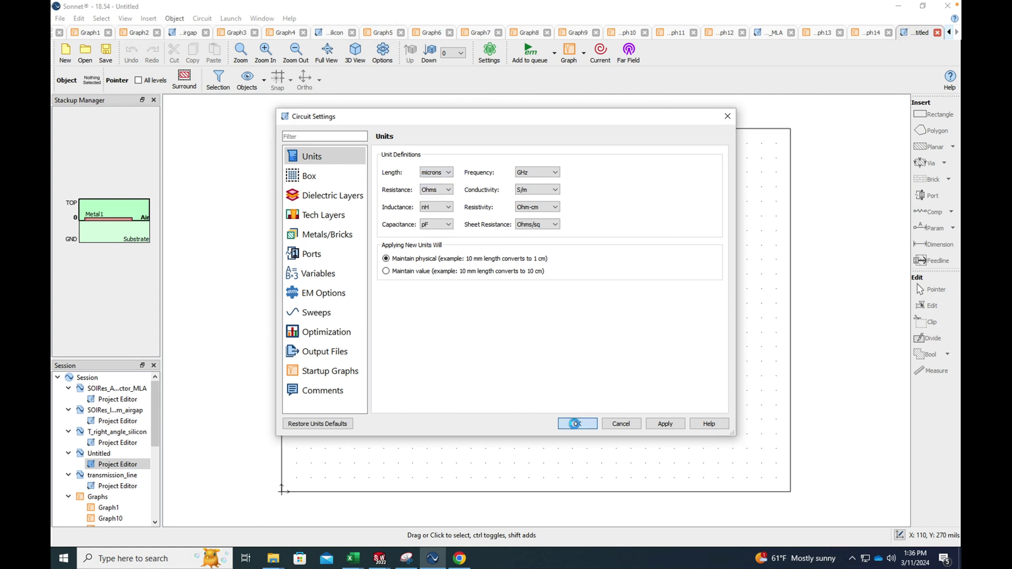
# Step: Start a GDSII import of px1_21.gds from the v3\edited_csvs folder into the micron-based project
pyautogui.click(60, 18)
pyautogui.moveTo(101, 78)
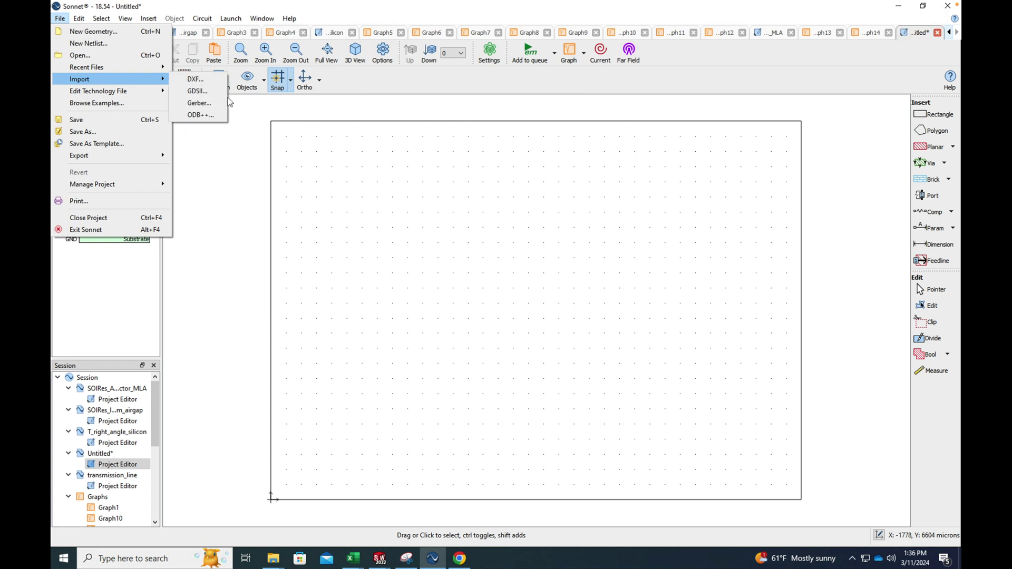
pyautogui.click(198, 91)
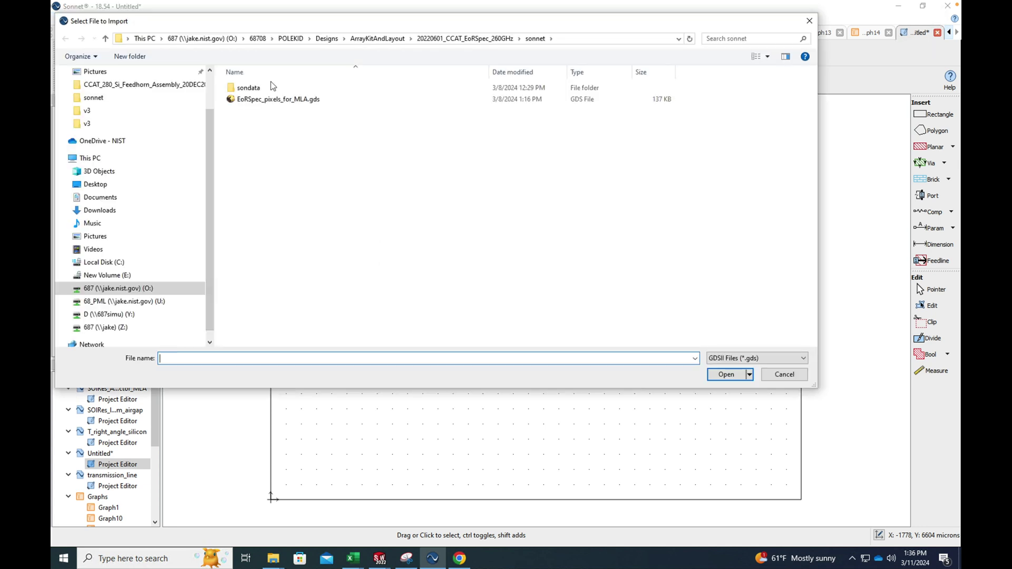
pyautogui.click(455, 39)
pyautogui.click(248, 111)
pyautogui.doubleClick(249, 111)
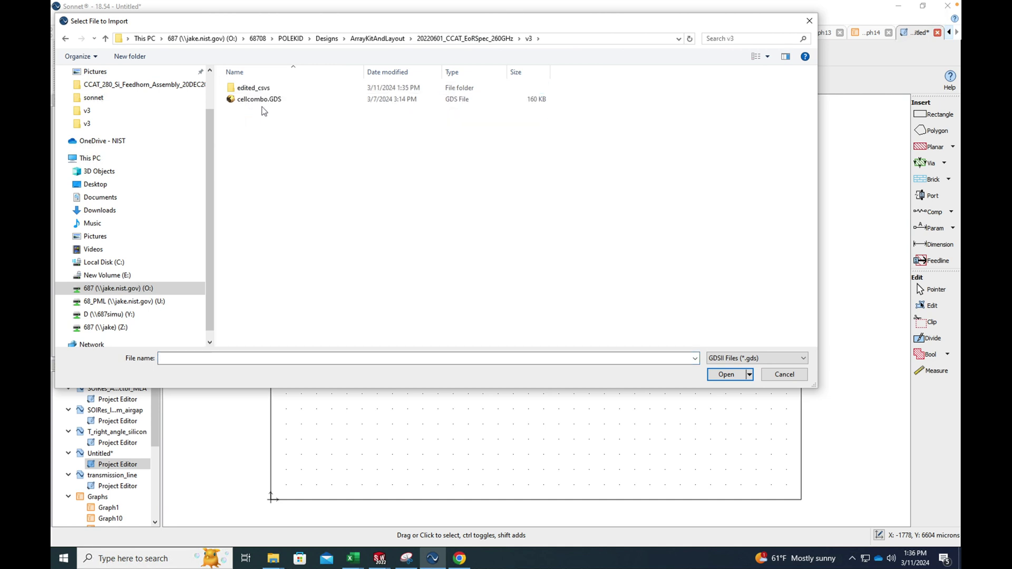
pyautogui.doubleClick(250, 88)
pyautogui.click(254, 112)
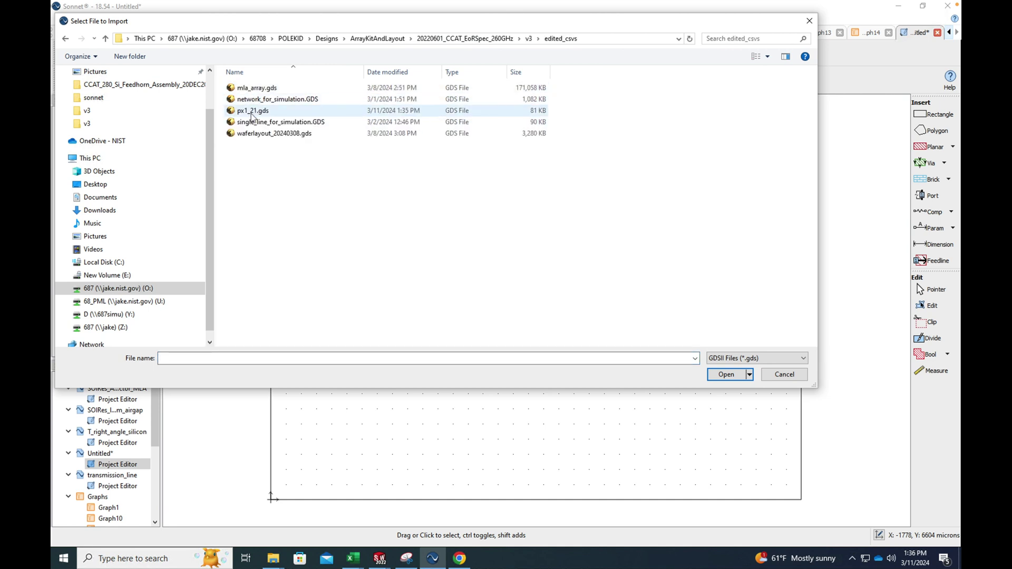
pyautogui.click(739, 377)
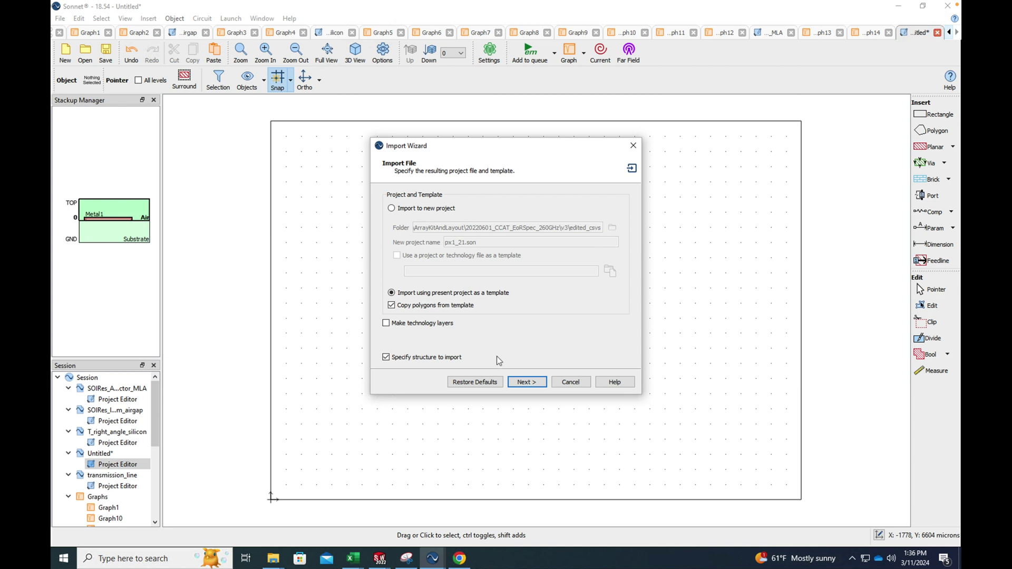
# Step: Import the TOP structure with the present project as template, mapping GDSII stream 4 to metal on level 0
pyautogui.click(529, 384)
pyautogui.click(528, 383)
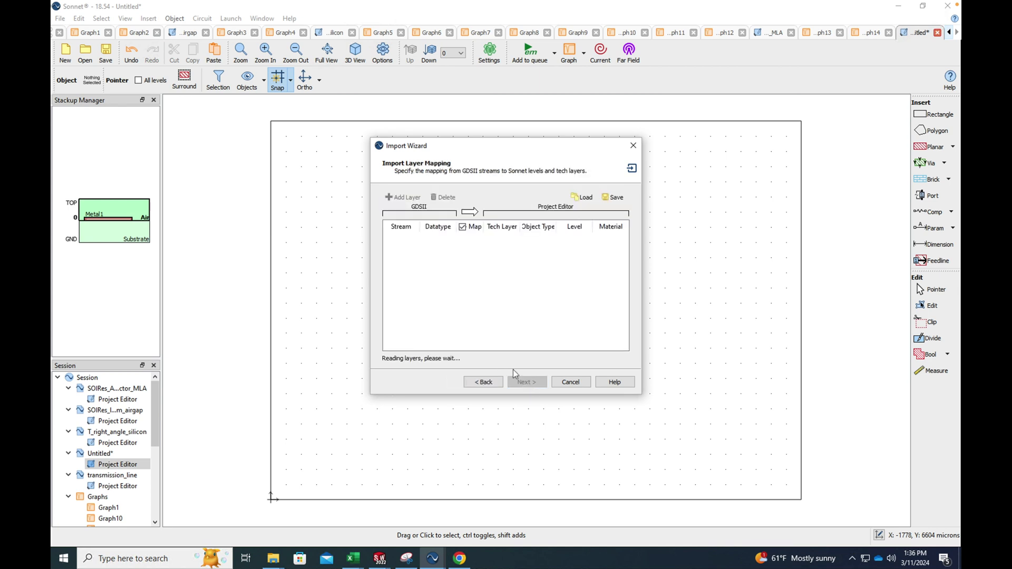
pyautogui.click(460, 242)
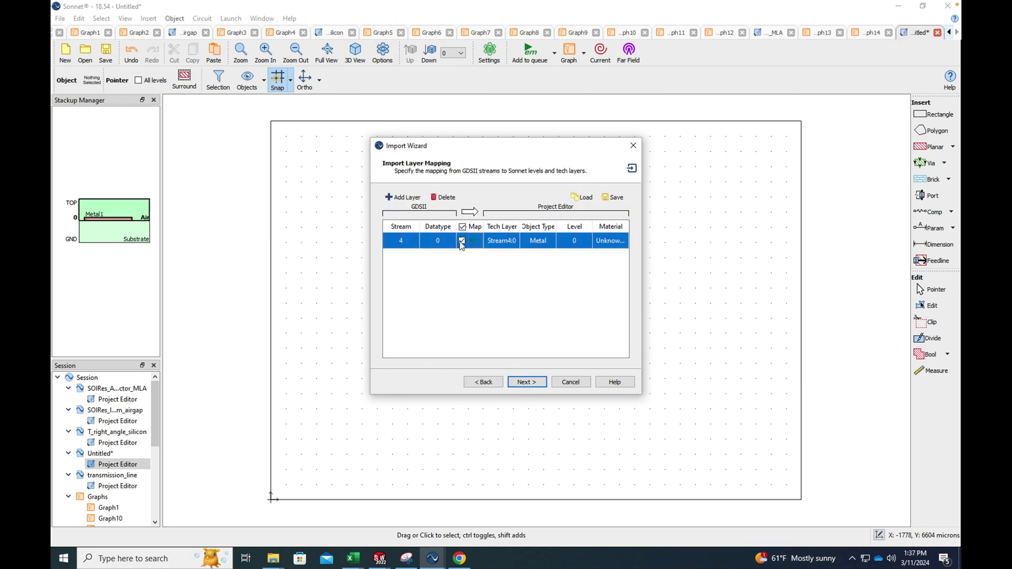
pyautogui.click(526, 383)
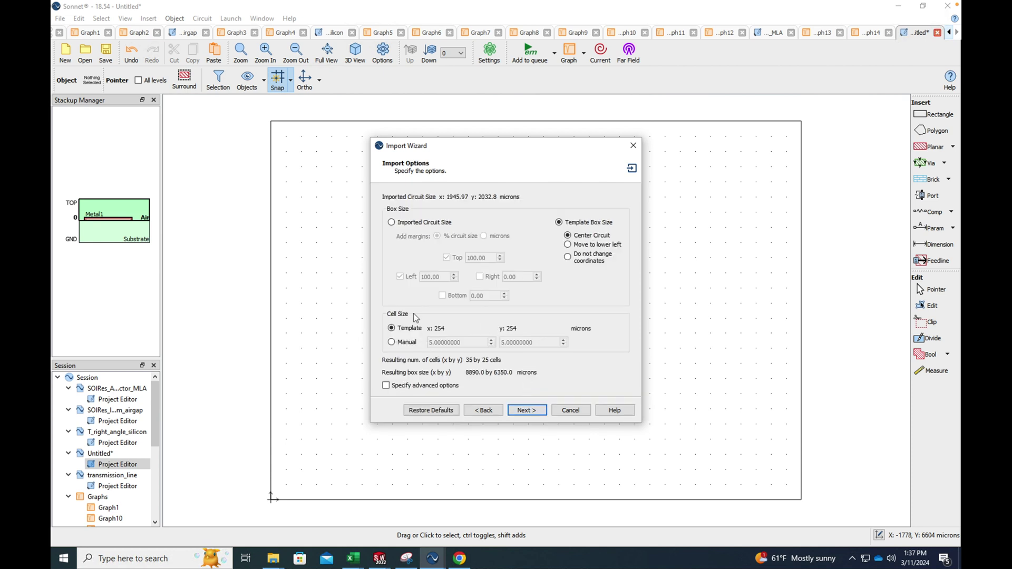
# Step: Switch the import to a manual cell size and set the x cell size to 0.4 microns
pyautogui.click(391, 342)
pyautogui.doubleClick(449, 343)
pyautogui.write('254')
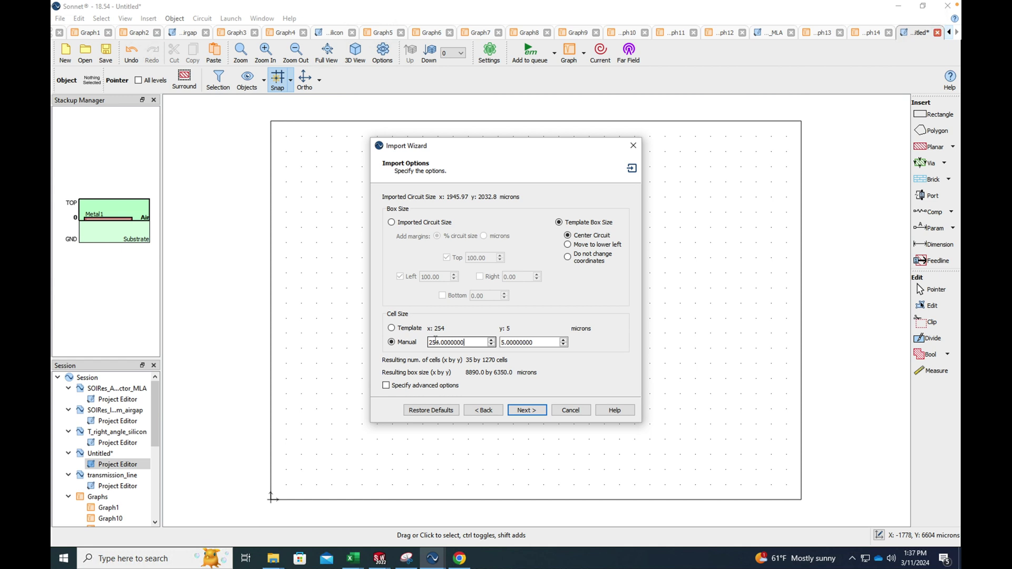
pyautogui.press('BackSpace')
pyautogui.press('BackSpace')
pyautogui.press('BackSpace')
pyautogui.press('BackSpace')
pyautogui.press('BackSpace')
pyautogui.press('BackSpace')
pyautogui.press('BackSpace')
pyautogui.press('BackSpace')
pyautogui.press('BackSpace')
pyautogui.write('1')
pyautogui.press('BackSpace')
pyautogui.press('BackSpace')
pyautogui.press('BackSpace')
pyautogui.click(432, 343)
pyautogui.press('BackSpace')
# Step: Set the manual y cell size to 0.4 microns in the import options
pyautogui.click(504, 343)
pyautogui.press('BackSpace')
pyautogui.write('254')
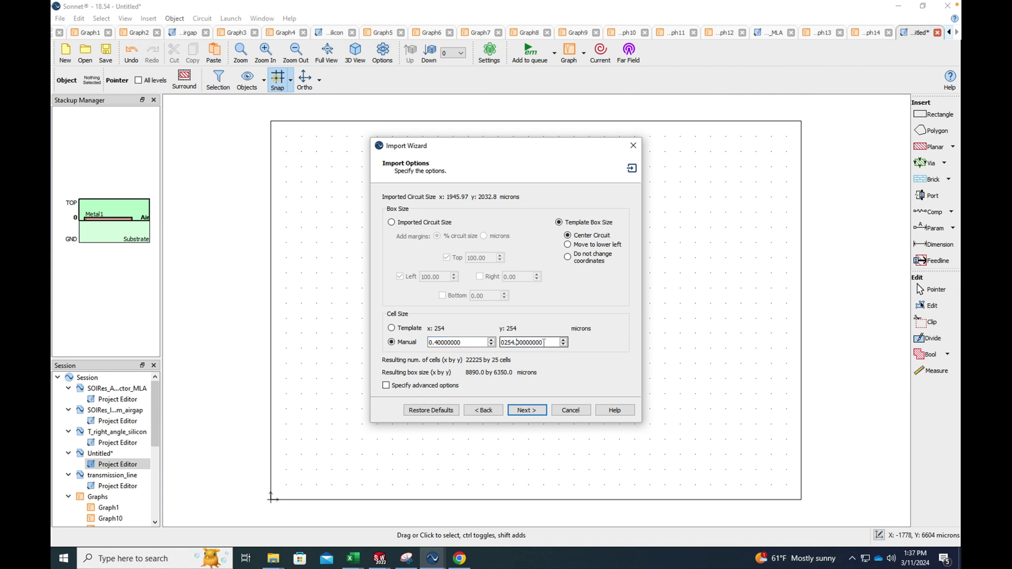
pyautogui.press('BackSpace')
pyautogui.press('BackSpace')
pyautogui.press('BackSpace')
pyautogui.write('4')
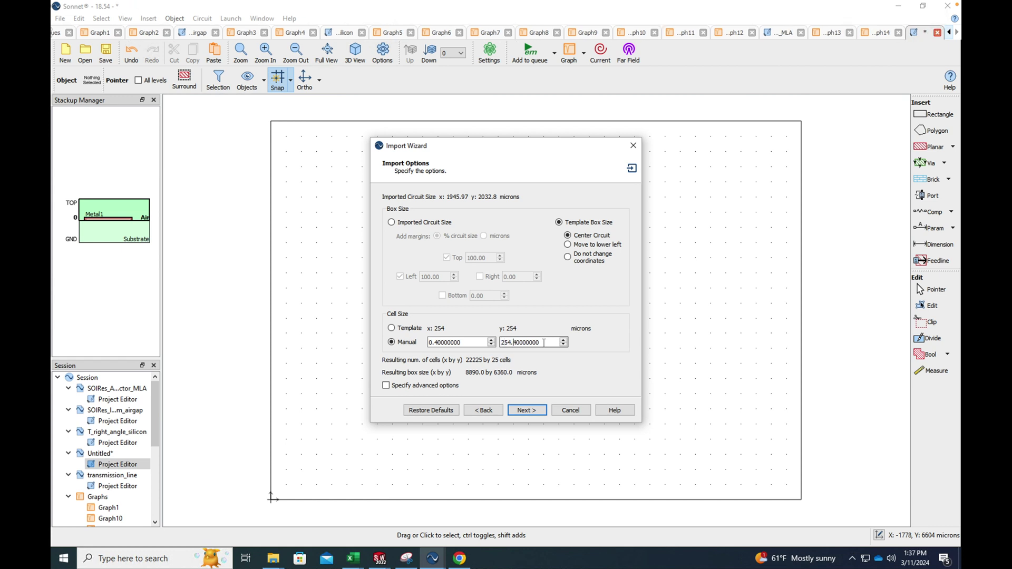
pyautogui.press('BackSpace')
pyautogui.press('BackSpace')
pyautogui.press('BackSpace')
pyautogui.write('00')
pyautogui.click(538, 343)
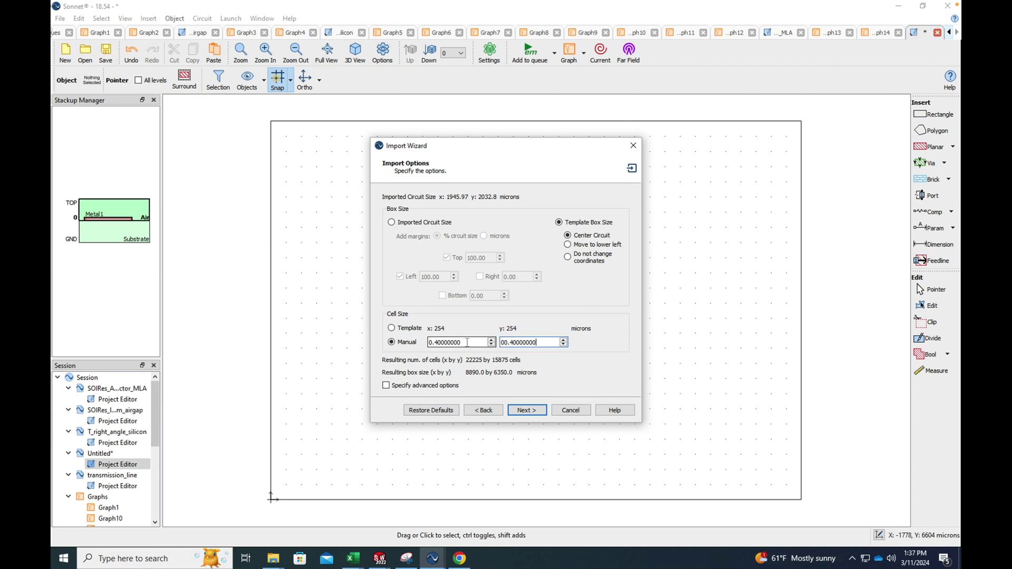
# Step: Keep the default via options and finish importing the pixel geometry
pyautogui.click(528, 411)
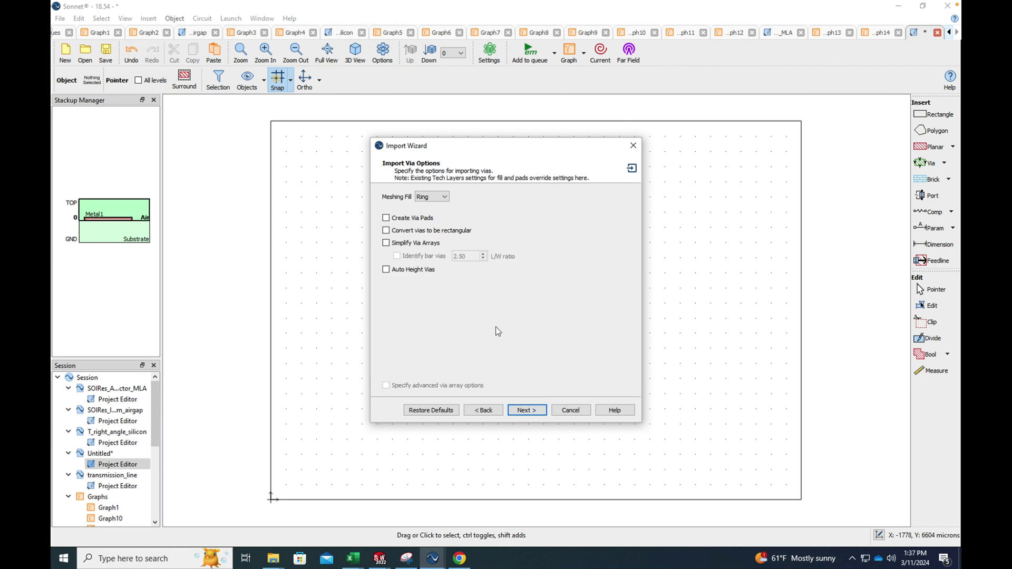
pyautogui.click(524, 410)
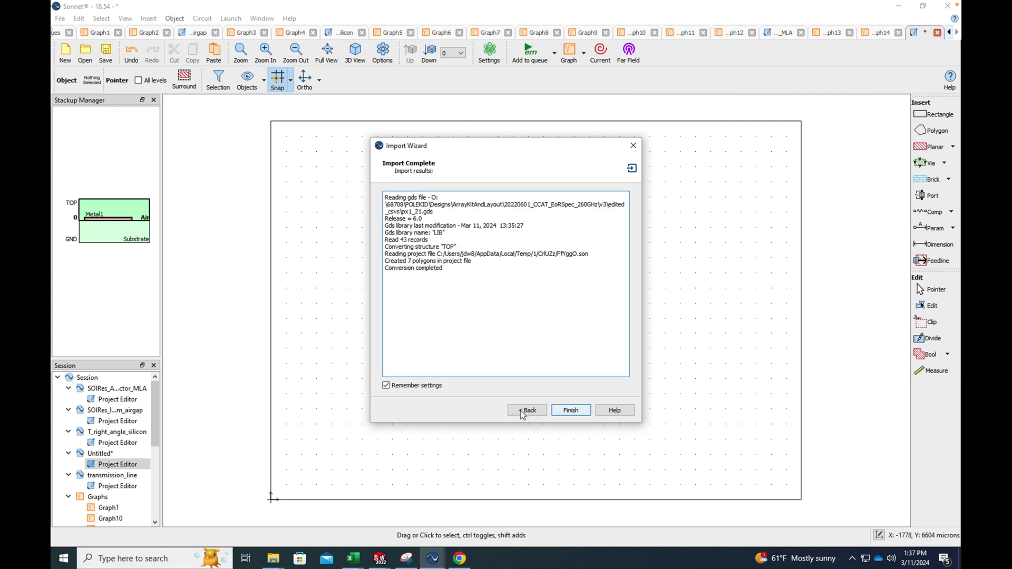
pyautogui.click(570, 410)
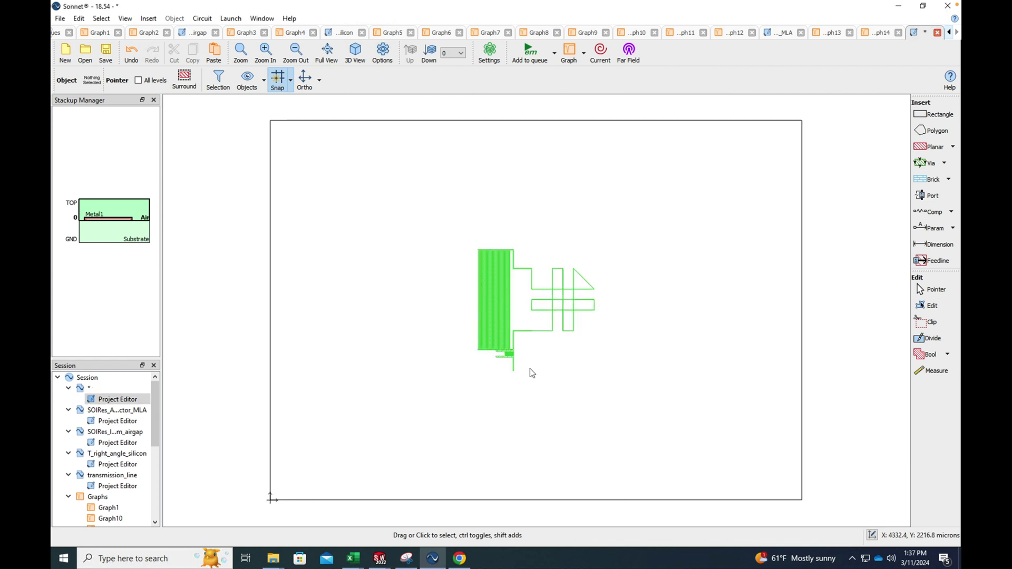
pyautogui.click(516, 325)
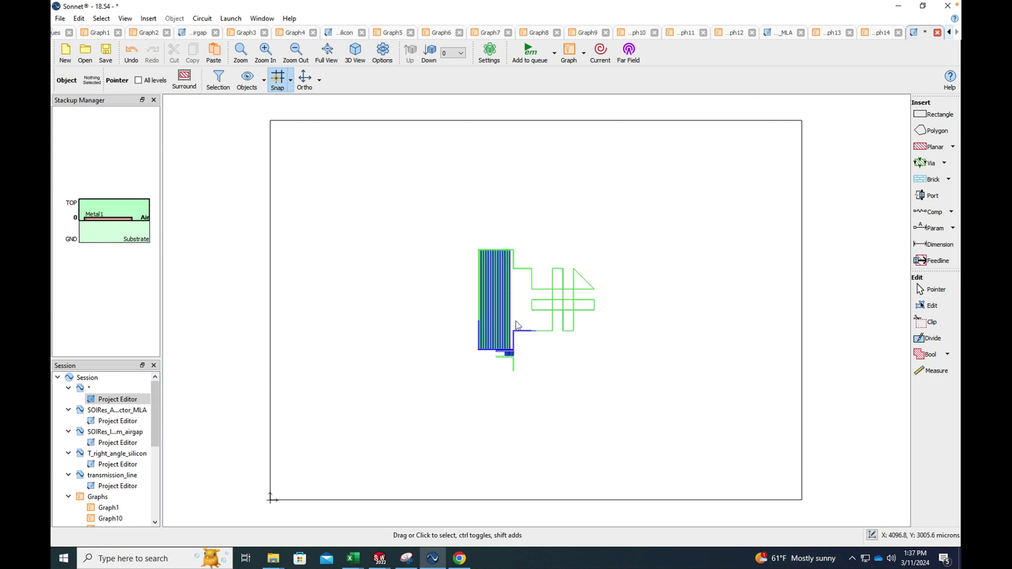
# Step: Set the box size to 2750 by 2750 microns in the circuit settings
pyautogui.click(489, 55)
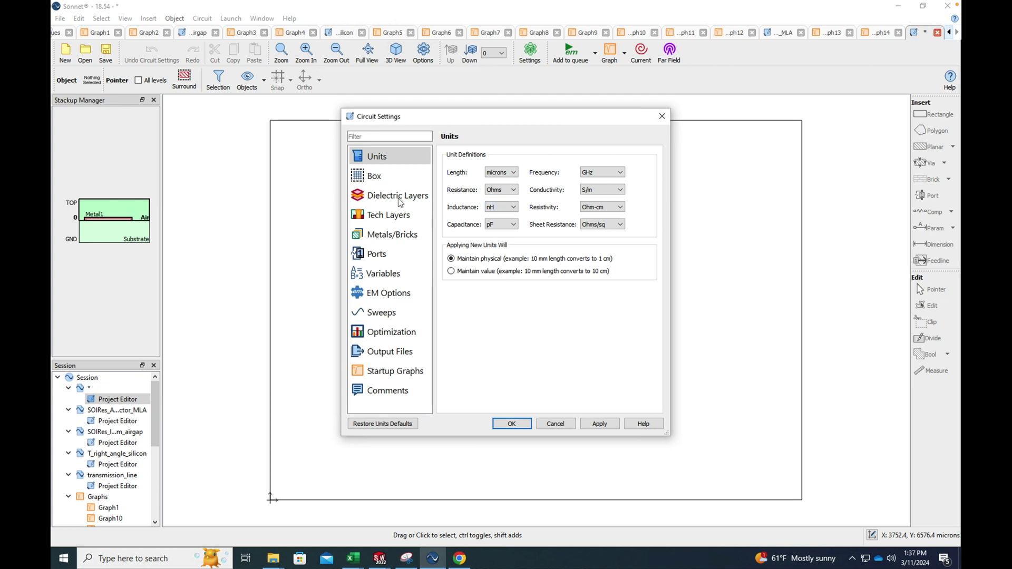
pyautogui.click(380, 177)
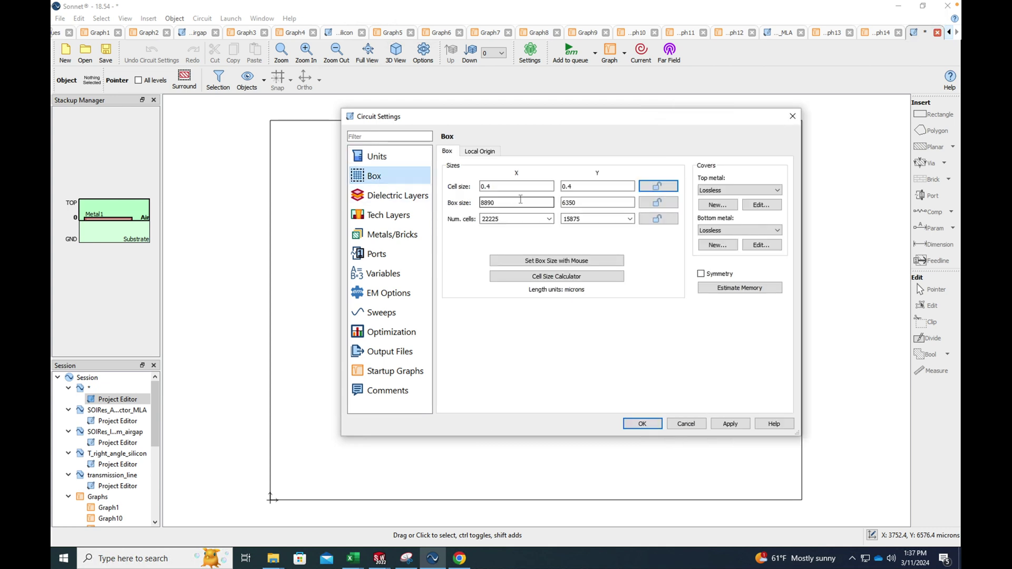
pyautogui.moveTo(498, 202); pyautogui.dragTo(461, 207)
pyautogui.write('2750')
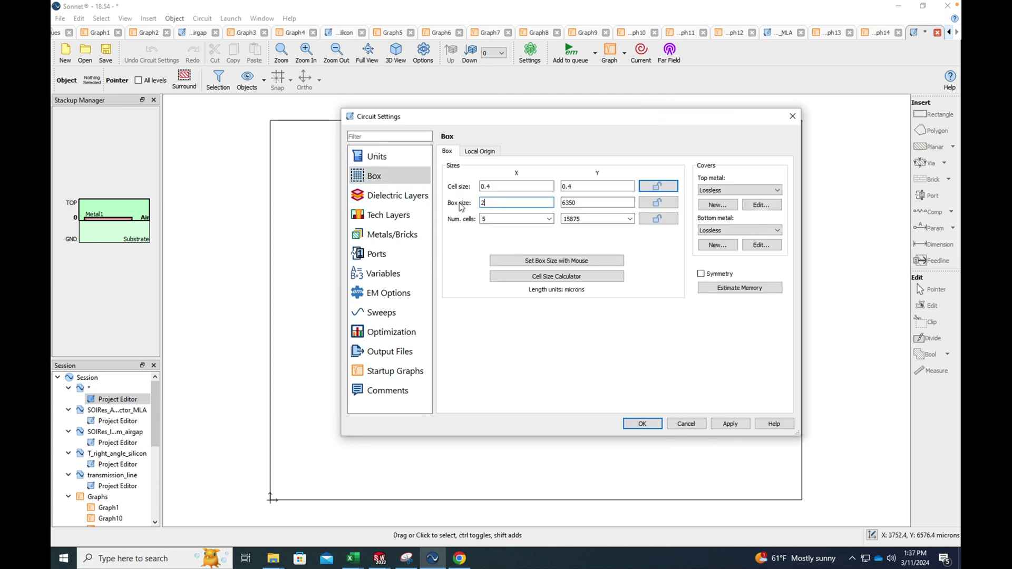
pyautogui.click(585, 205)
pyautogui.press('BackSpace')
pyautogui.press('BackSpace')
pyautogui.press('BackSpace')
pyautogui.press('BackSpace')
pyautogui.write('2750')
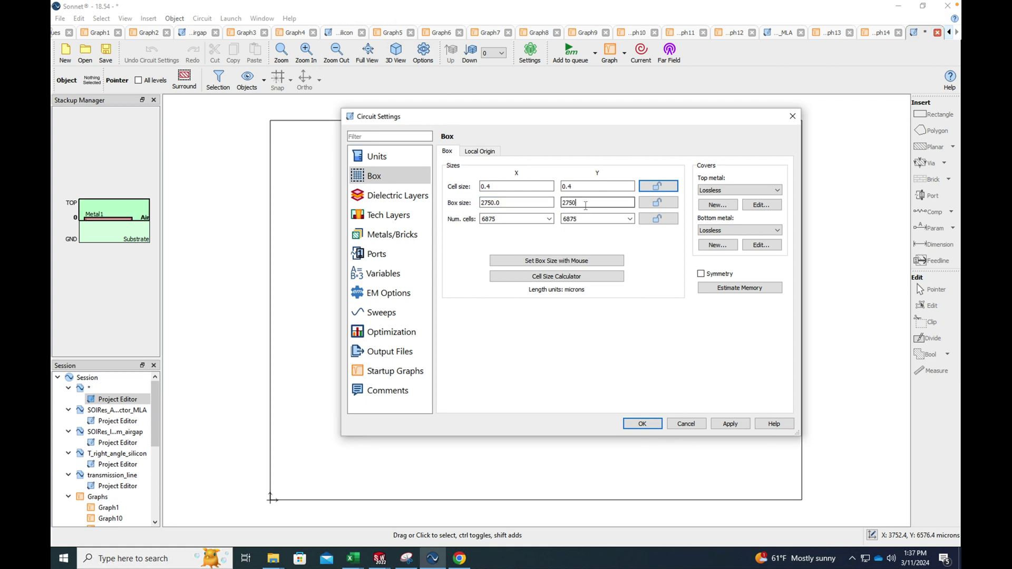
pyautogui.click(641, 424)
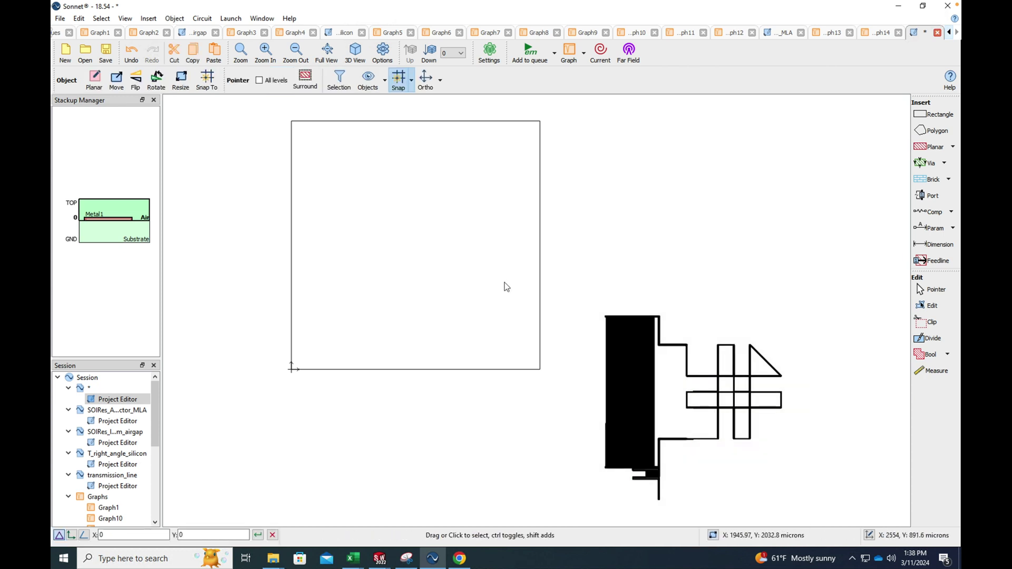
# Step: Center the whole imported circuit in the box, both horizontally and vertically
pyautogui.click(174, 18)
pyautogui.moveTo(196, 120)
pyautogui.click(285, 143)
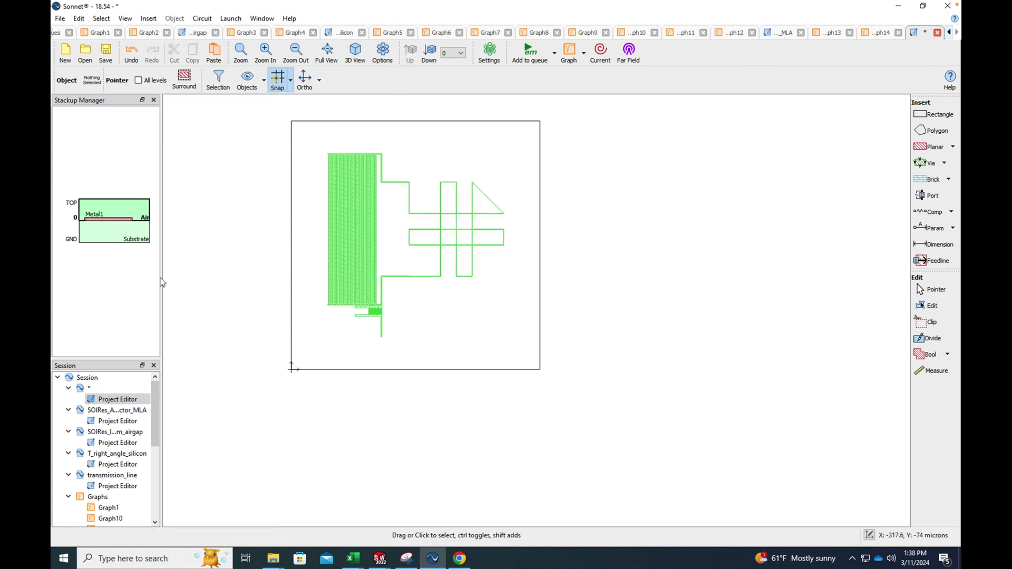
# Step: Set the substrate to 80 microns thick with a relative permittivity of 11, and the air layer's thickness to 20 microns
pyautogui.doubleClick(122, 239)
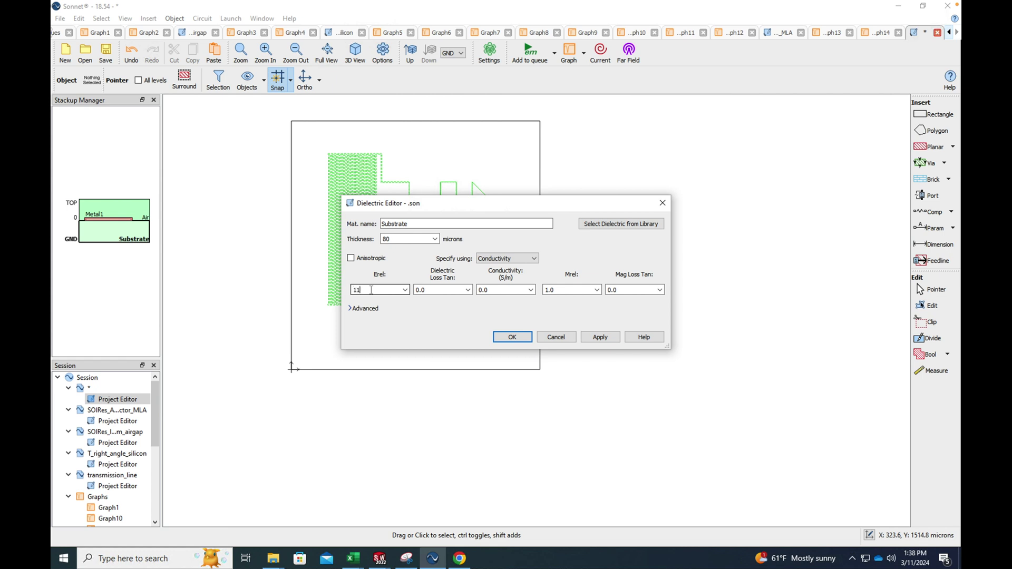
pyautogui.click(518, 339)
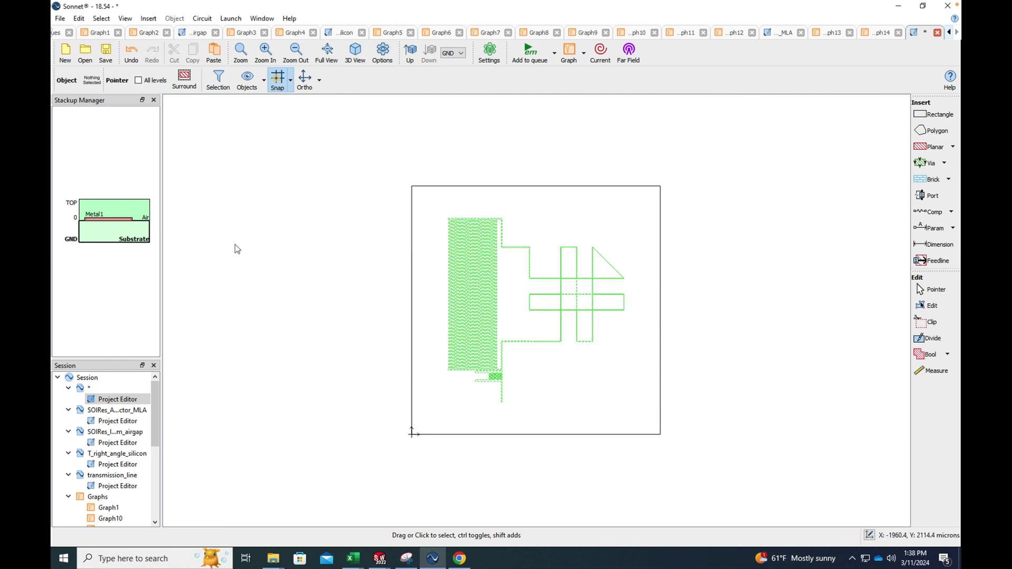
pyautogui.doubleClick(145, 217)
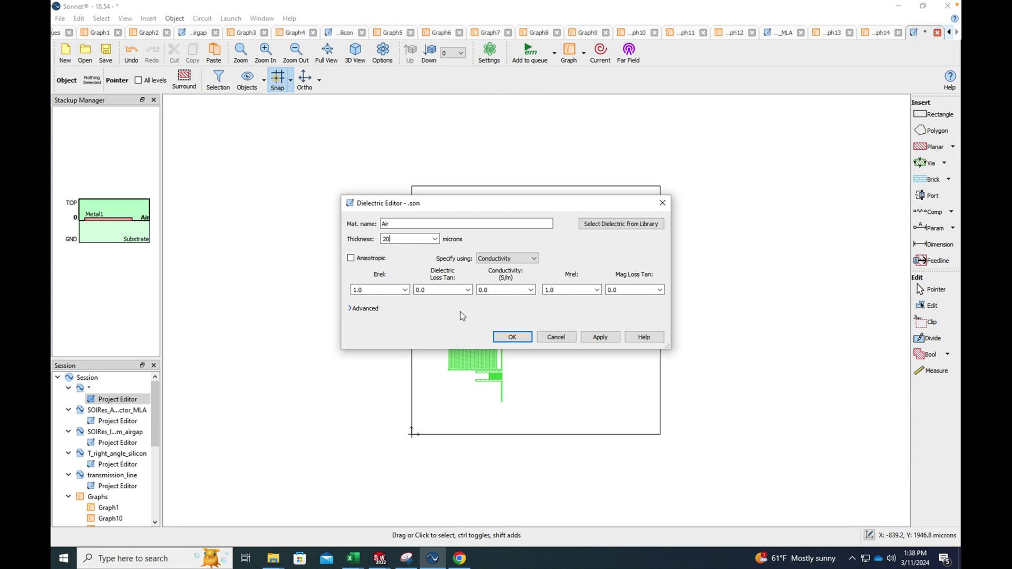
pyautogui.click(512, 336)
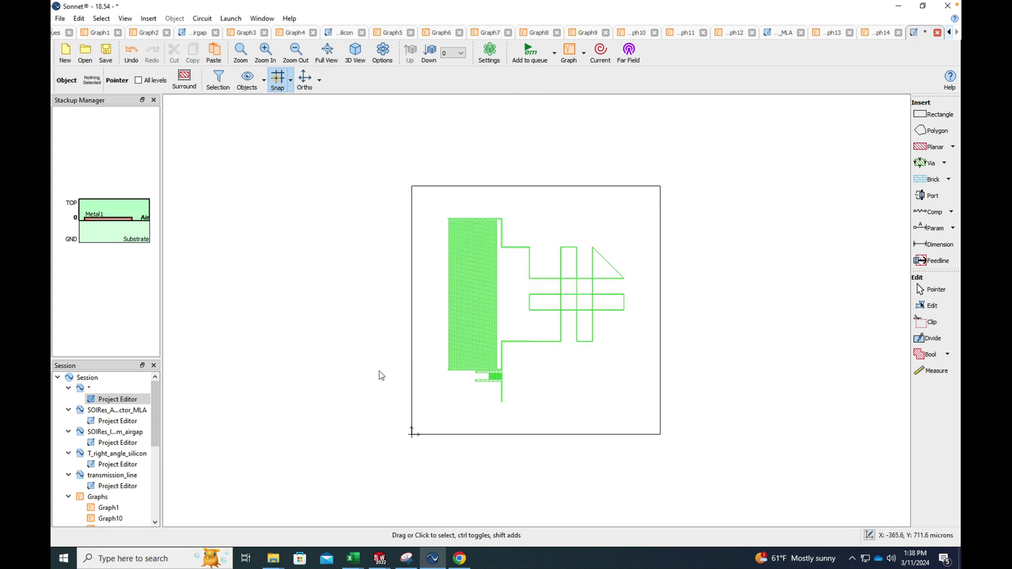
# Step: Select all the imported polygons and create a new planar metal named al from their properties
pyautogui.click(488, 291)
pyautogui.moveTo(429, 207); pyautogui.dragTo(637, 423)
pyautogui.doubleClick(478, 339)
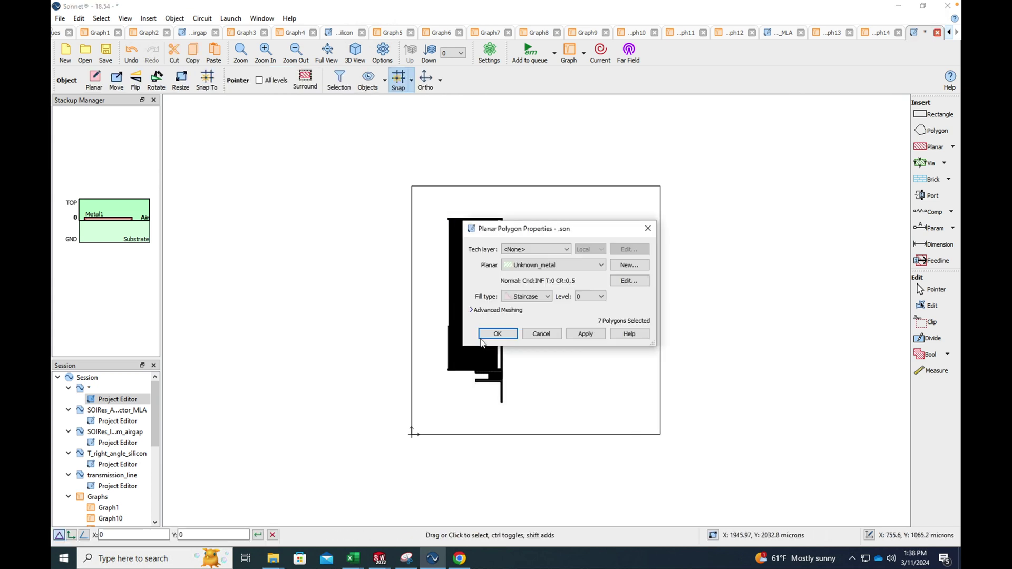
pyautogui.click(626, 267)
pyautogui.click(498, 253)
pyautogui.doubleClick(498, 253)
pyautogui.write('al')
# Step: Give the al metal the General model with an Ls of 1 pH/sq and assign it to the selected polygons
pyautogui.click(554, 293)
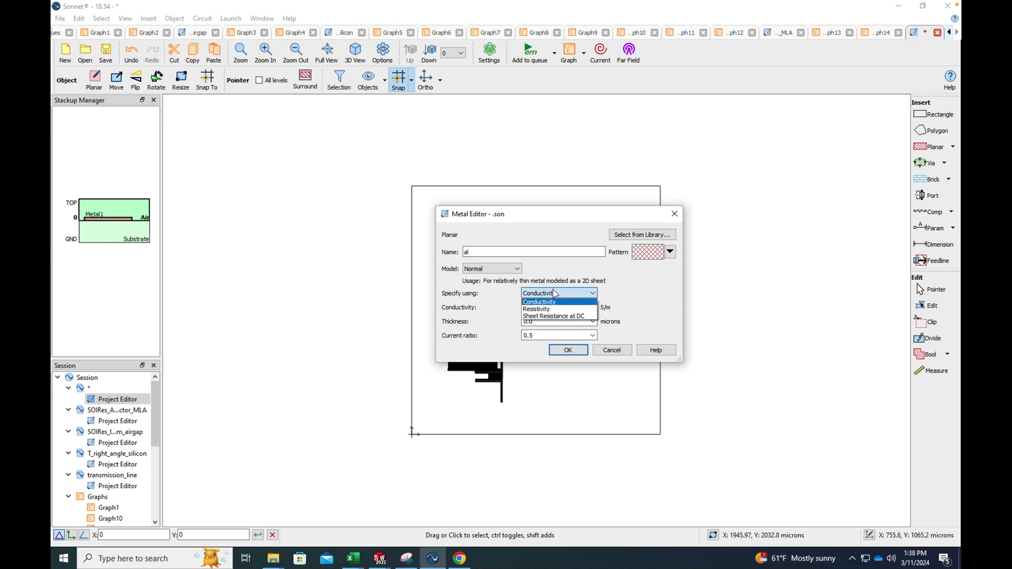
pyautogui.click(556, 278)
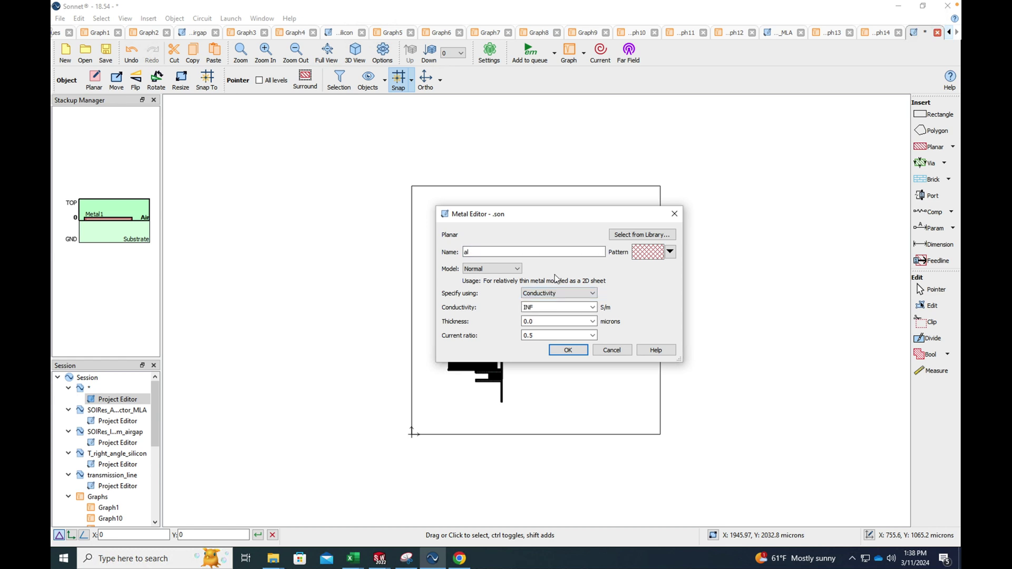
pyautogui.click(518, 271)
pyautogui.click(484, 313)
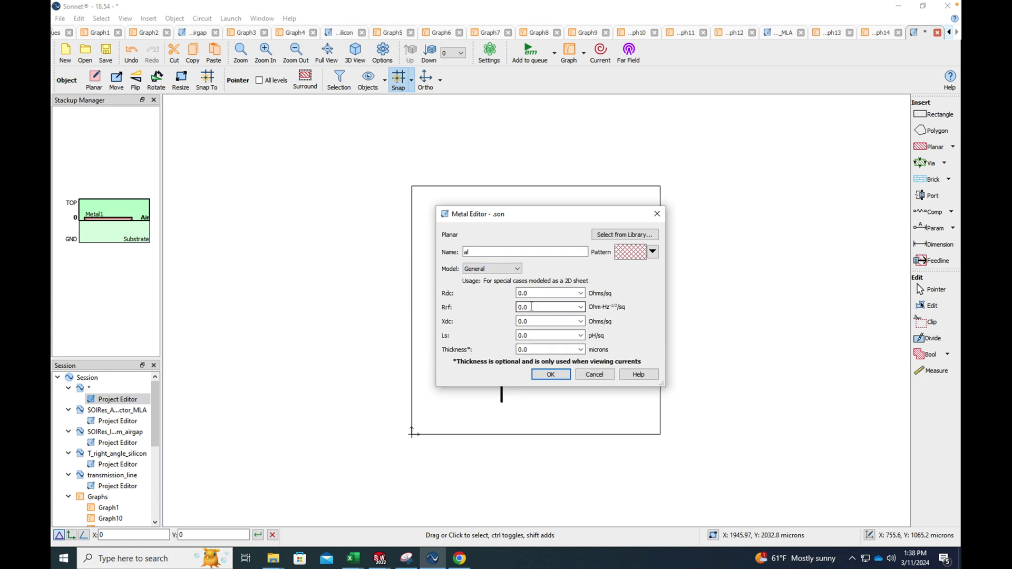
pyautogui.doubleClick(532, 336)
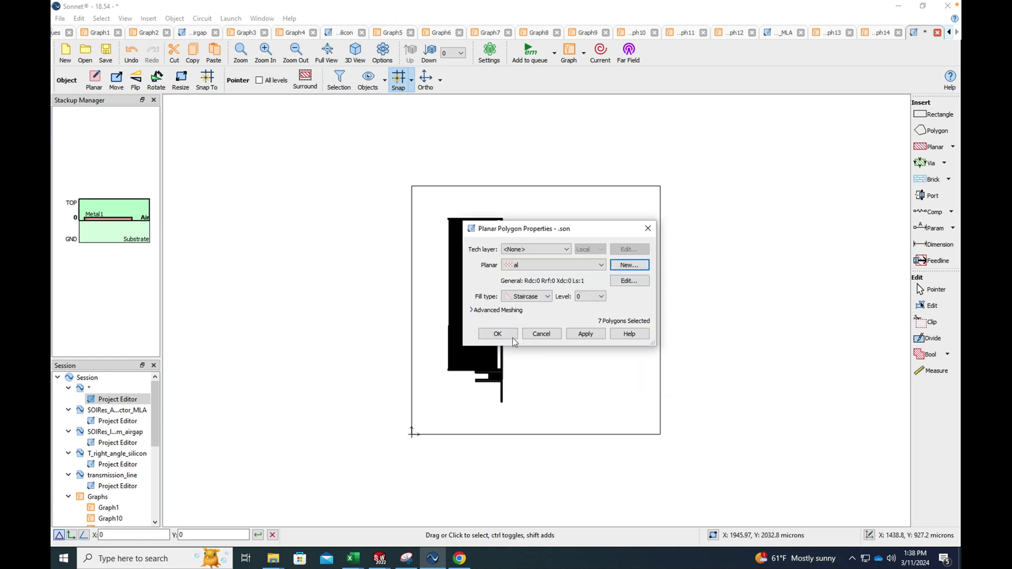
pyautogui.click(498, 334)
pyautogui.click(442, 393)
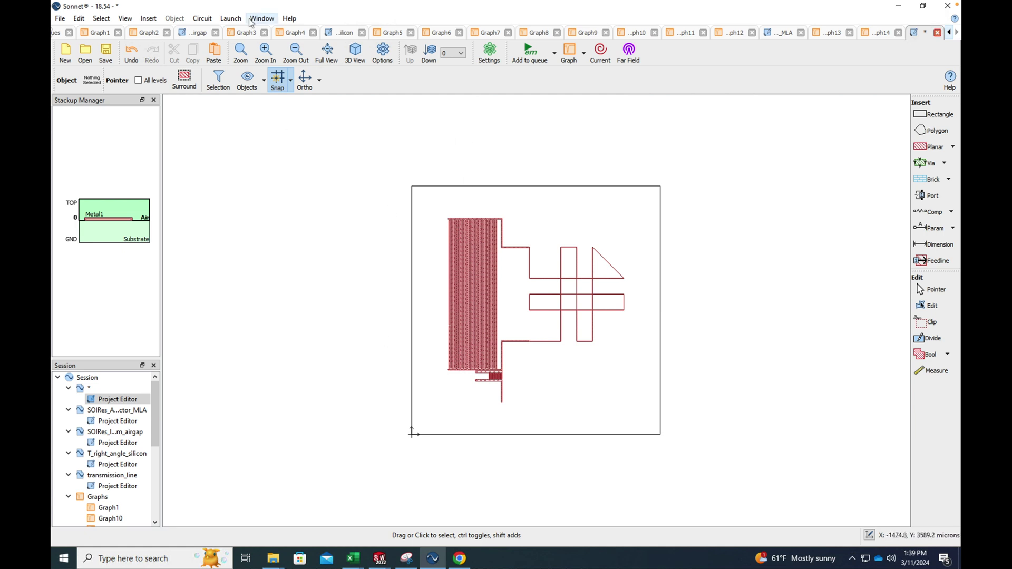
# Step: Create a metal rectangle 2750 microns wide and 37 microns high for the feedline
pyautogui.click(202, 20)
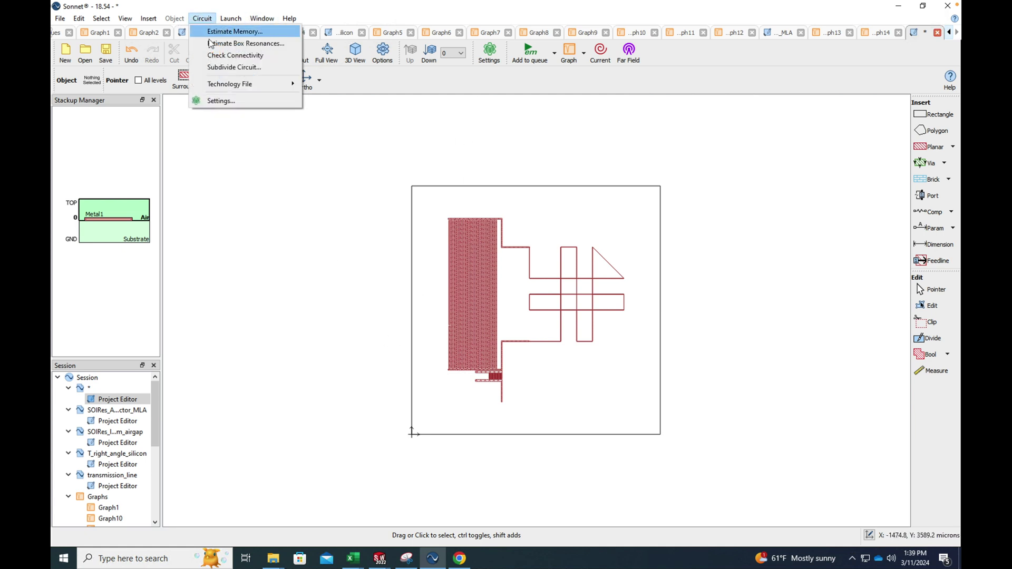
pyautogui.moveTo(149, 19)
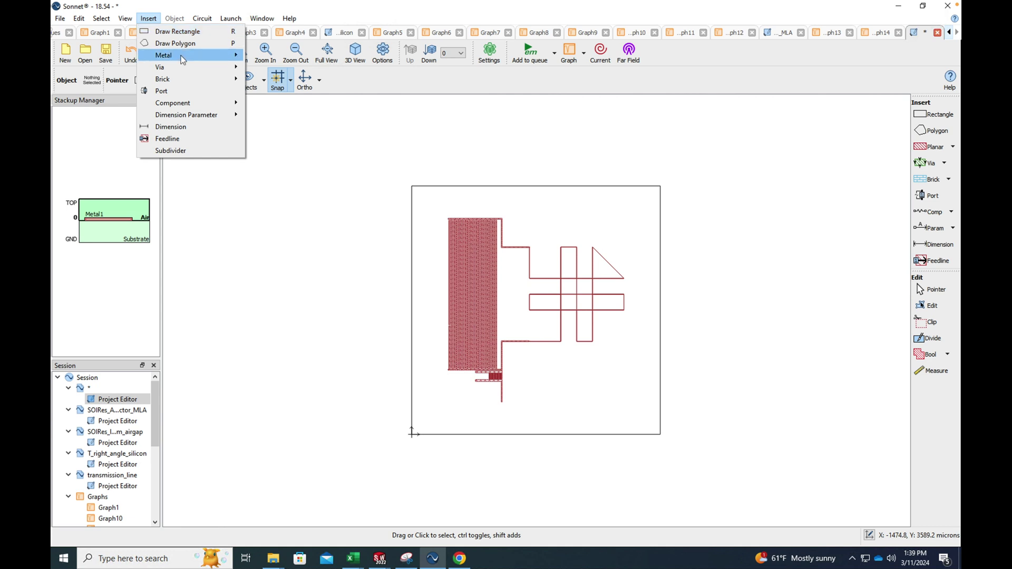
pyautogui.moveTo(181, 55)
pyautogui.click(279, 83)
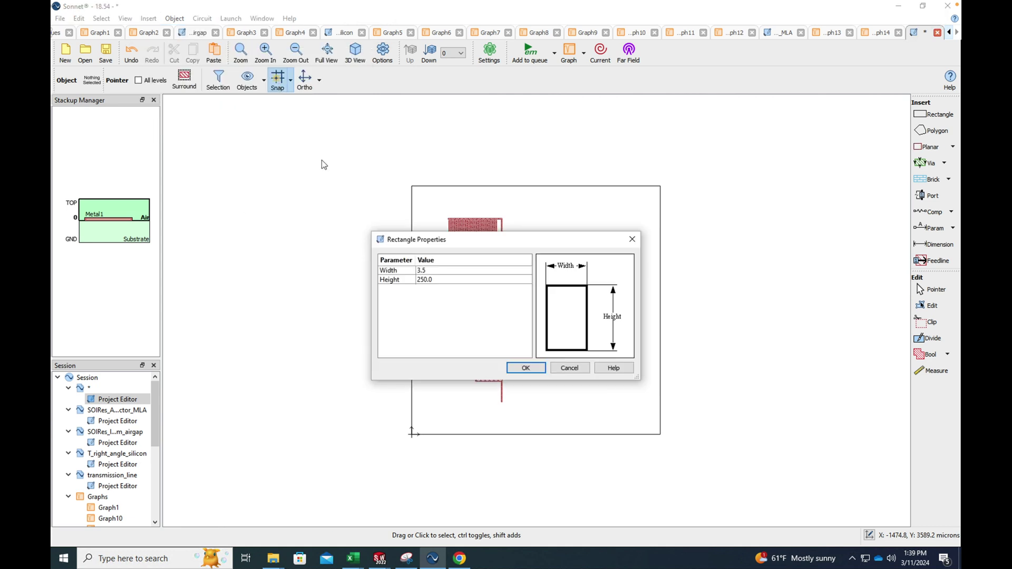
pyautogui.click(439, 281)
pyautogui.doubleClick(431, 280)
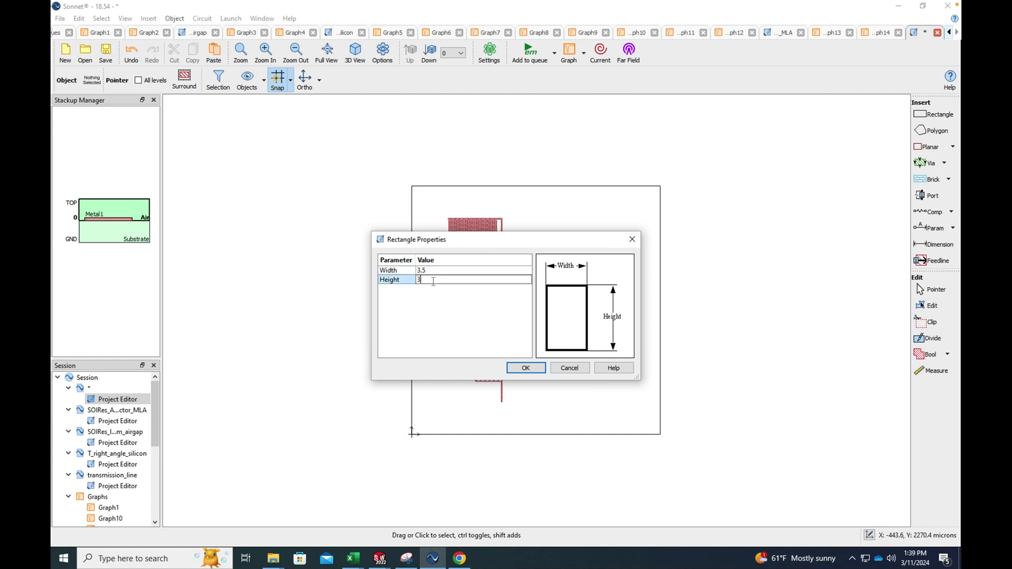
pyautogui.write('37')
pyautogui.click(430, 271)
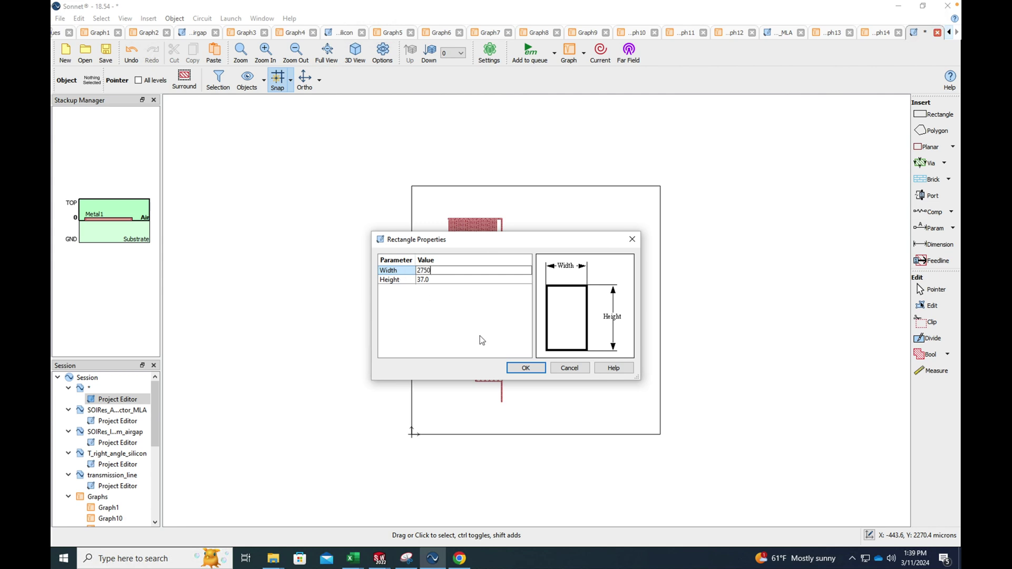
pyautogui.click(525, 368)
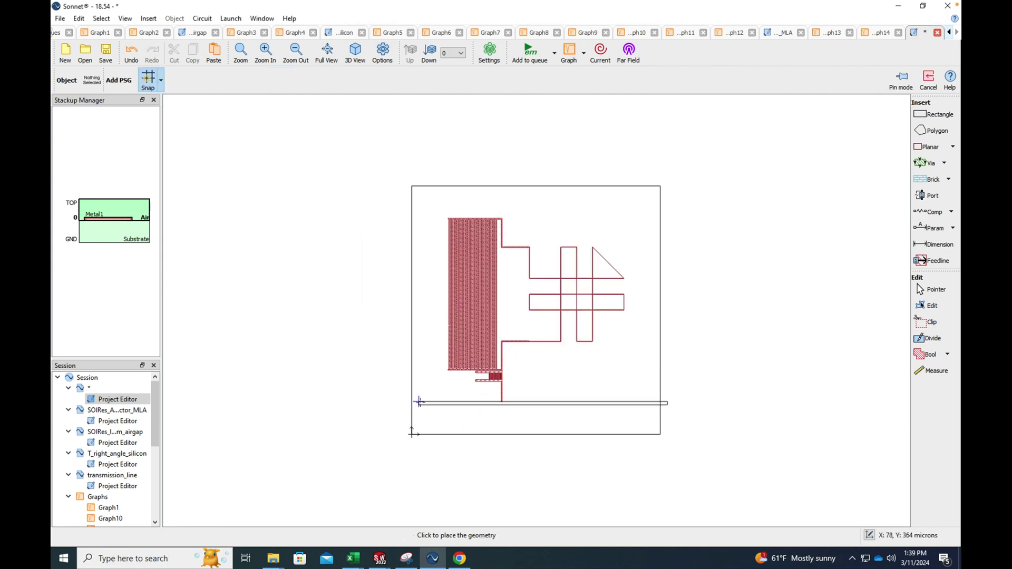
# Step: Place the rectangle flush with the box's left wall, spanning the box just under the circuit's lower lead
pyautogui.scroll(5, 416, 405)
pyautogui.scroll(-4, 344, 458)
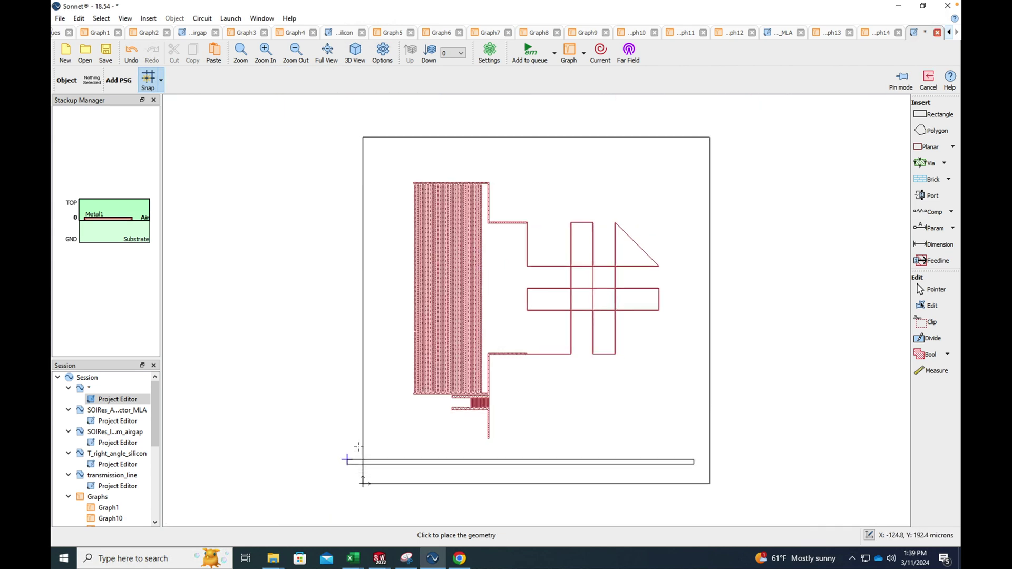
pyautogui.scroll(1, 351, 450)
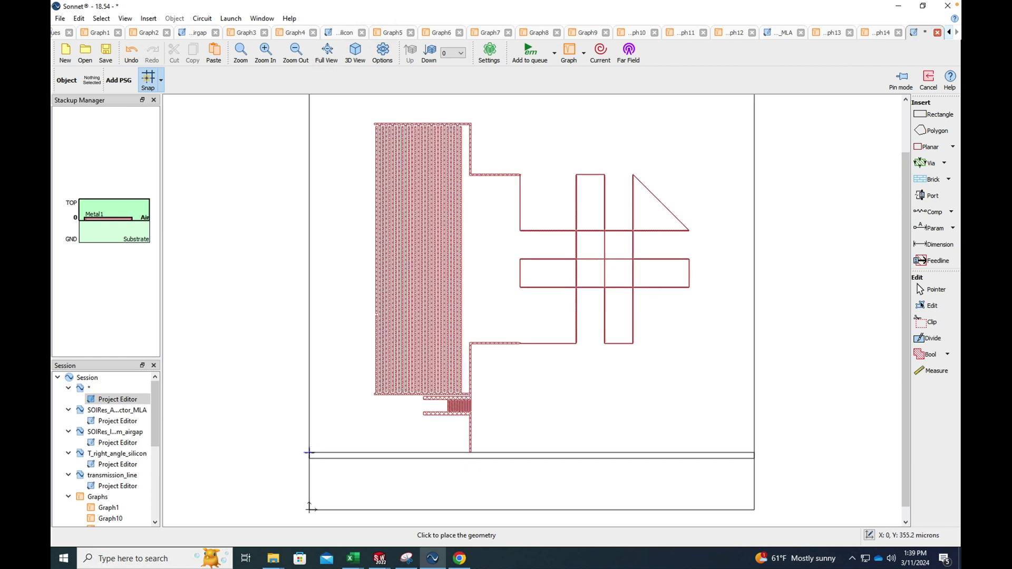
pyautogui.click(309, 452)
pyautogui.scroll(1, 311, 480)
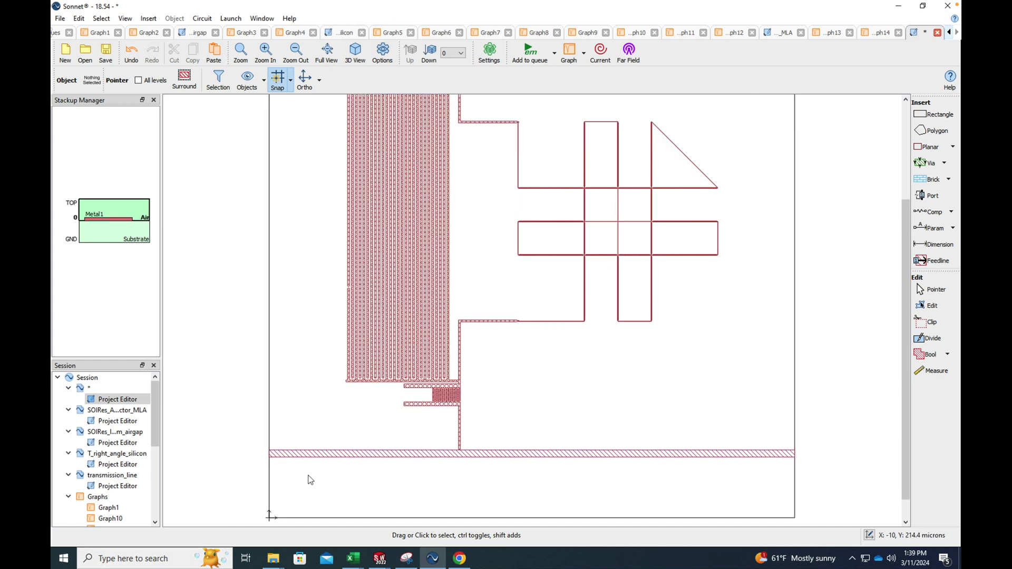
# Step: Shift the feedline rectangle up about 9 microns so that it joins the circuit's lower lead
pyautogui.scroll(2, 311, 479)
pyautogui.moveTo(312, 522); pyautogui.dragTo(217, 491)
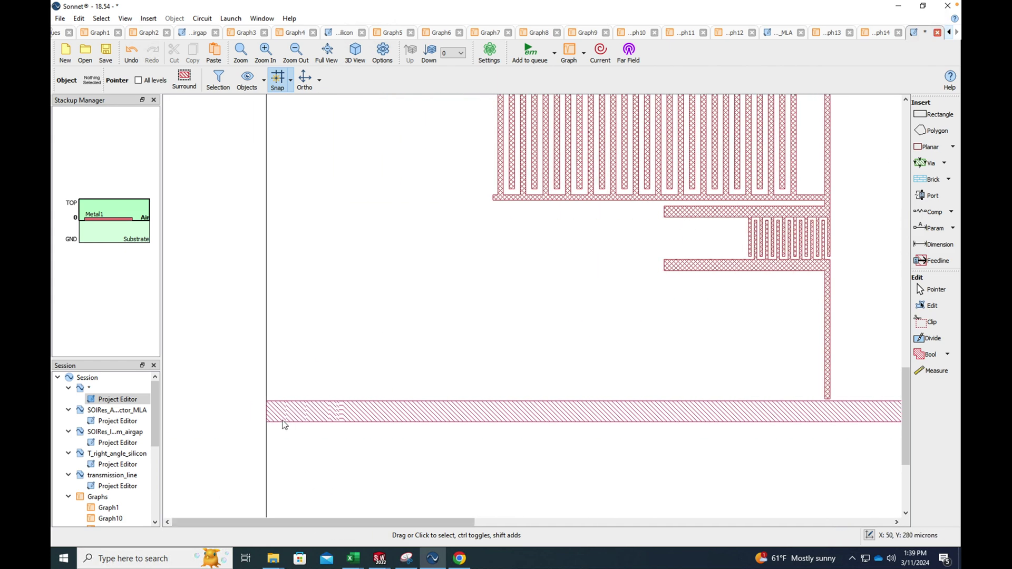
pyautogui.scroll(2, 250, 418)
pyautogui.click(346, 415)
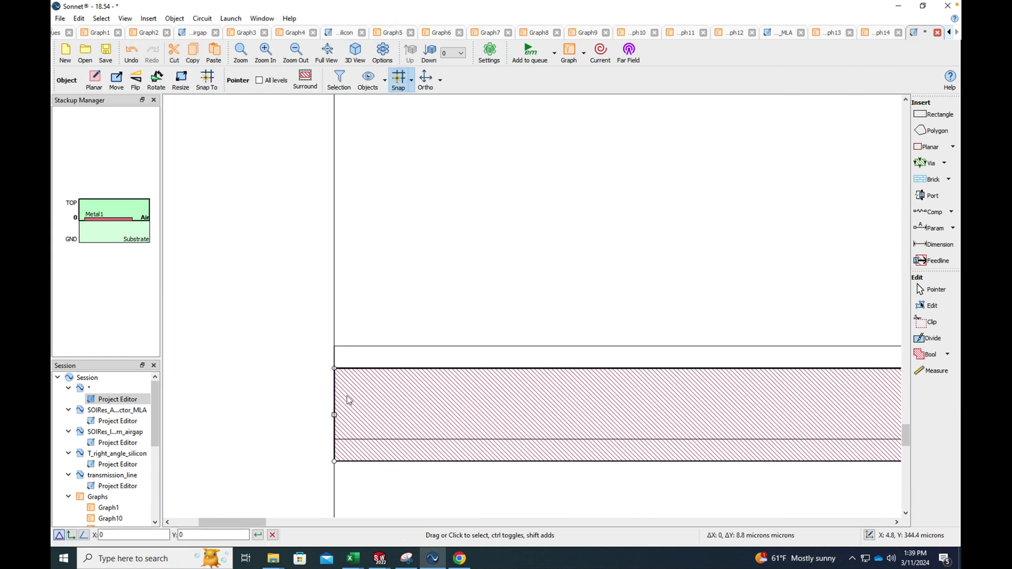
pyautogui.scroll(-2, 346, 416)
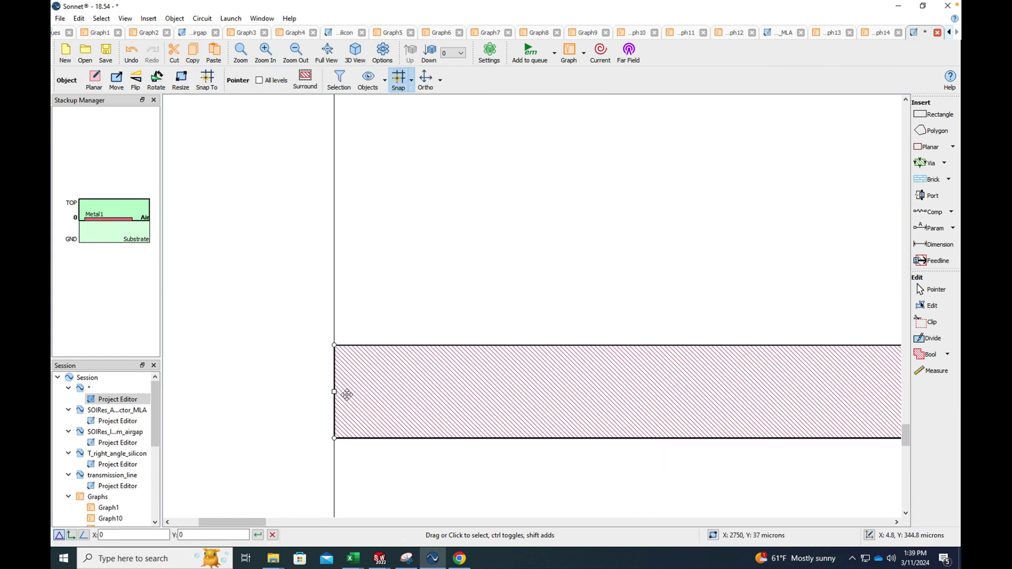
pyautogui.click(251, 418)
# Step: Add a port at each end of the feedline, first on the left box wall and second on the right
pyautogui.click(148, 18)
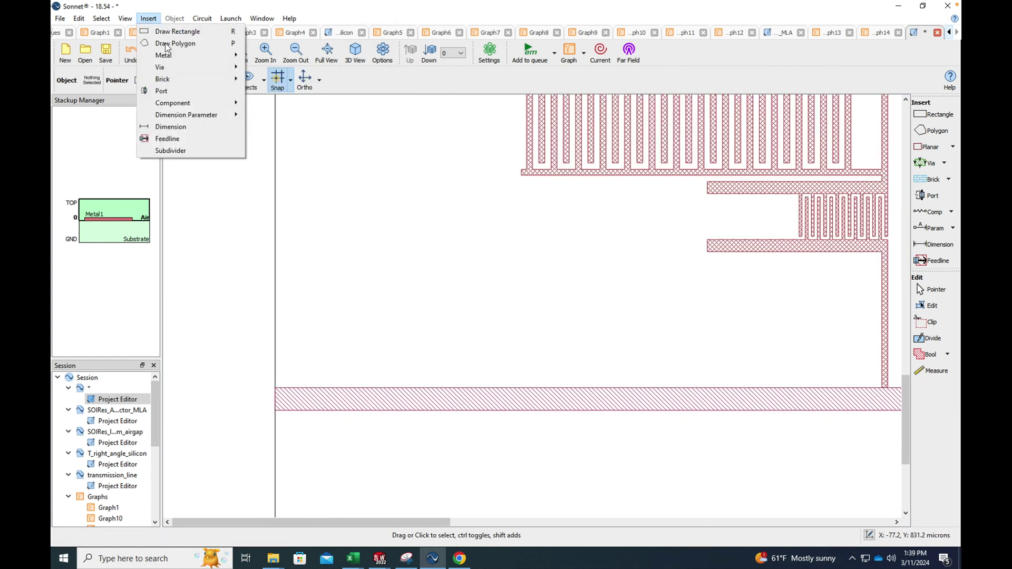
pyautogui.click(167, 93)
pyautogui.click(278, 400)
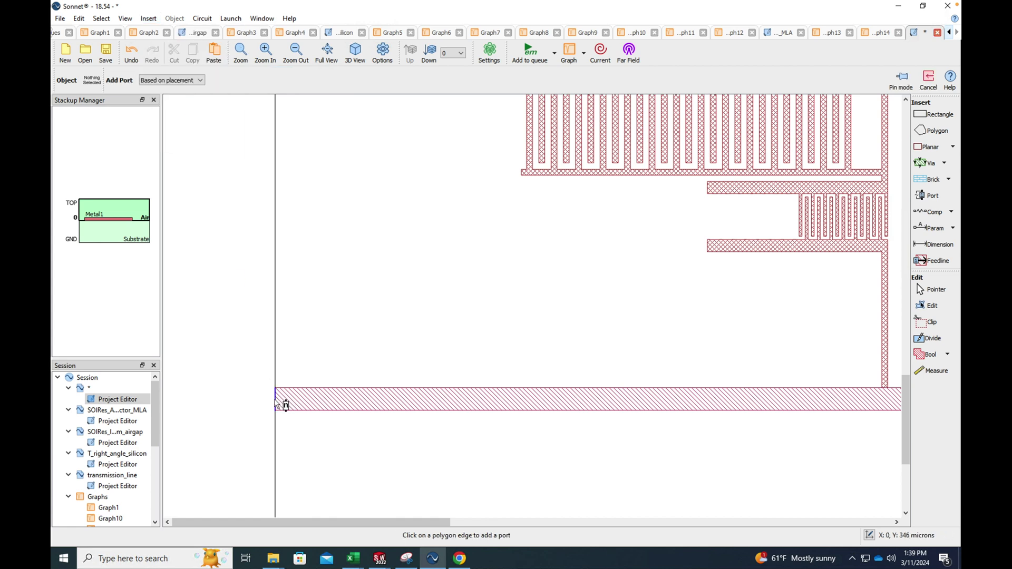
pyautogui.scroll(-3, 369, 446)
pyautogui.scroll(3, 880, 455)
pyautogui.click(148, 18)
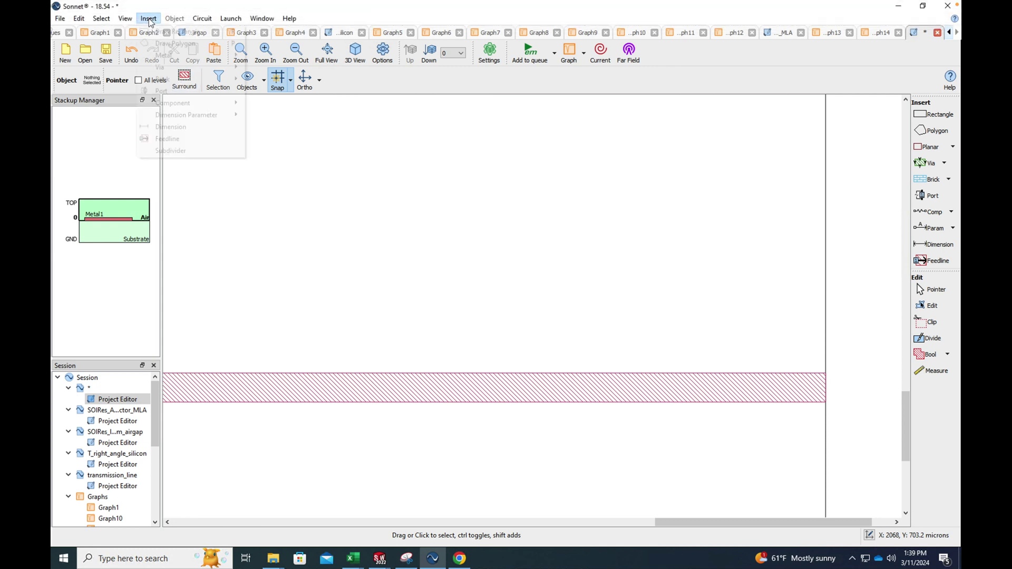
pyautogui.click(161, 91)
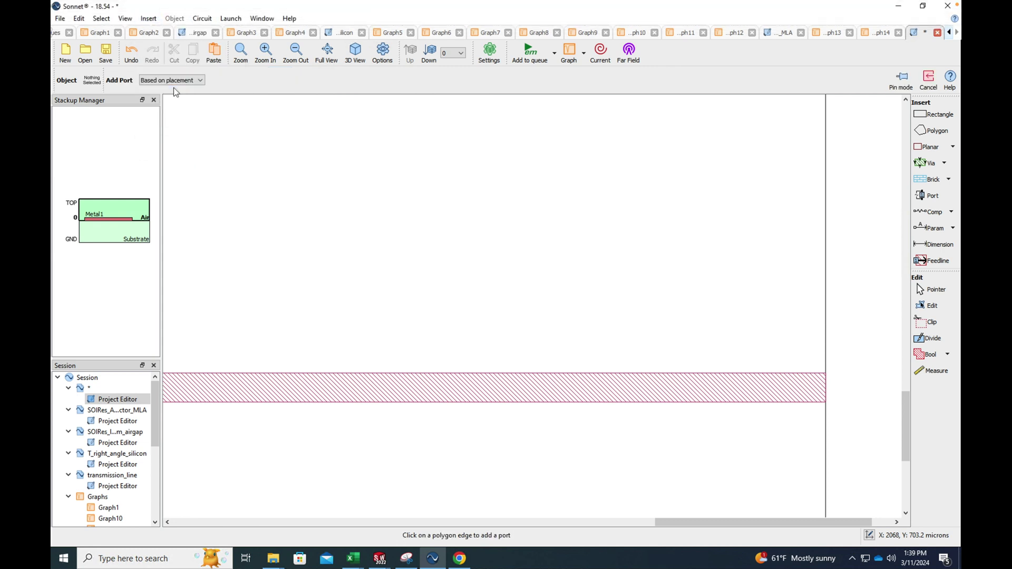
pyautogui.click(826, 394)
pyautogui.scroll(-3, 817, 425)
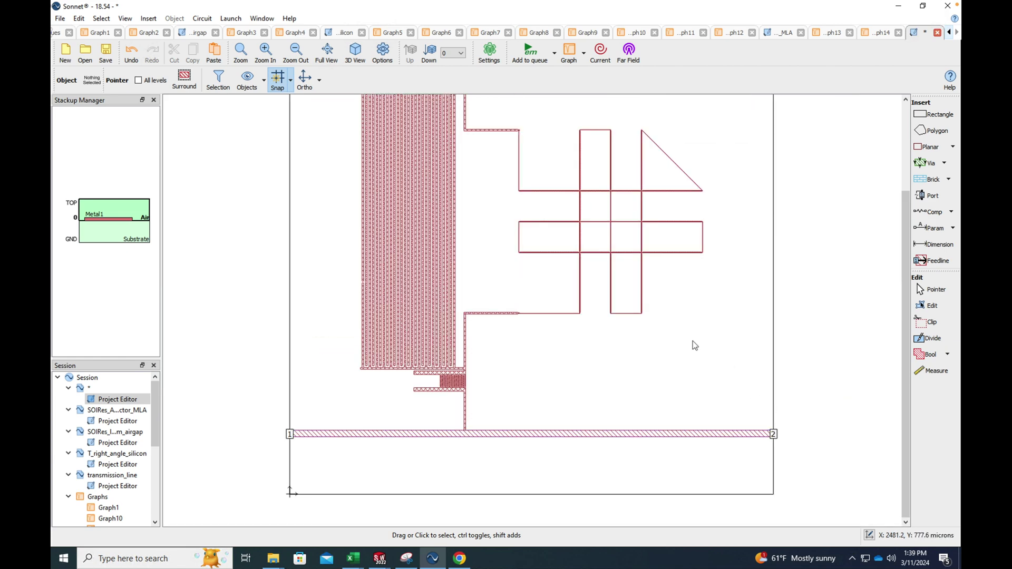
# Step: Define the circuit's ABS frequency sweep from 0.4 to 1.2 GHz and apply the settings
pyautogui.scroll(-2, 615, 291)
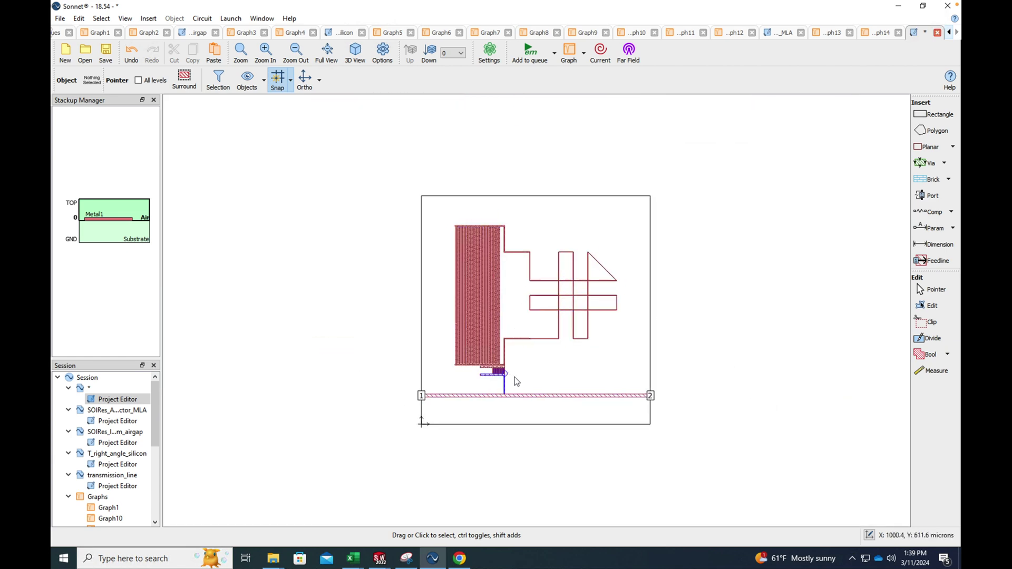
pyautogui.scroll(4, 514, 377)
pyautogui.scroll(-1, 559, 369)
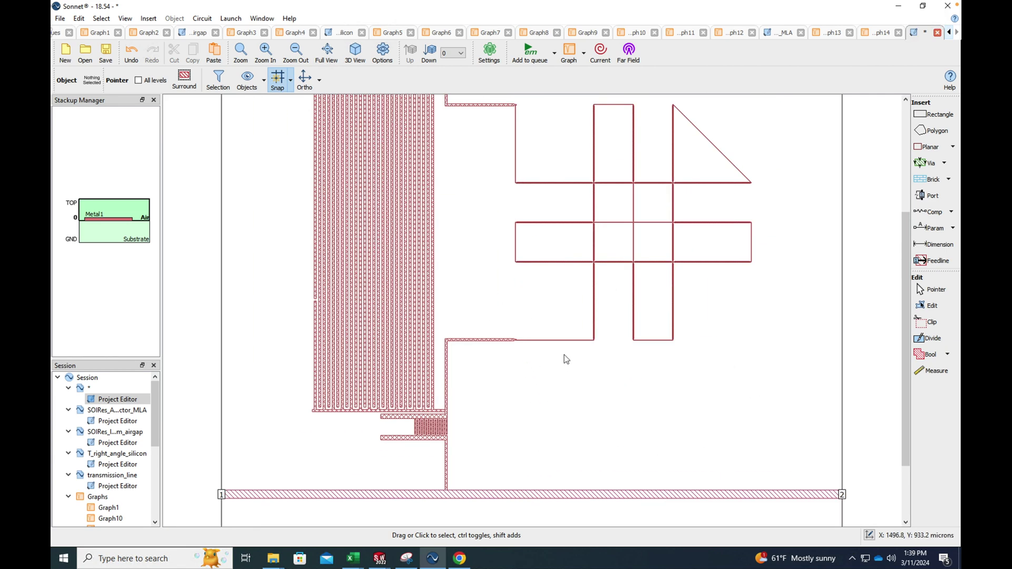
pyautogui.click(489, 52)
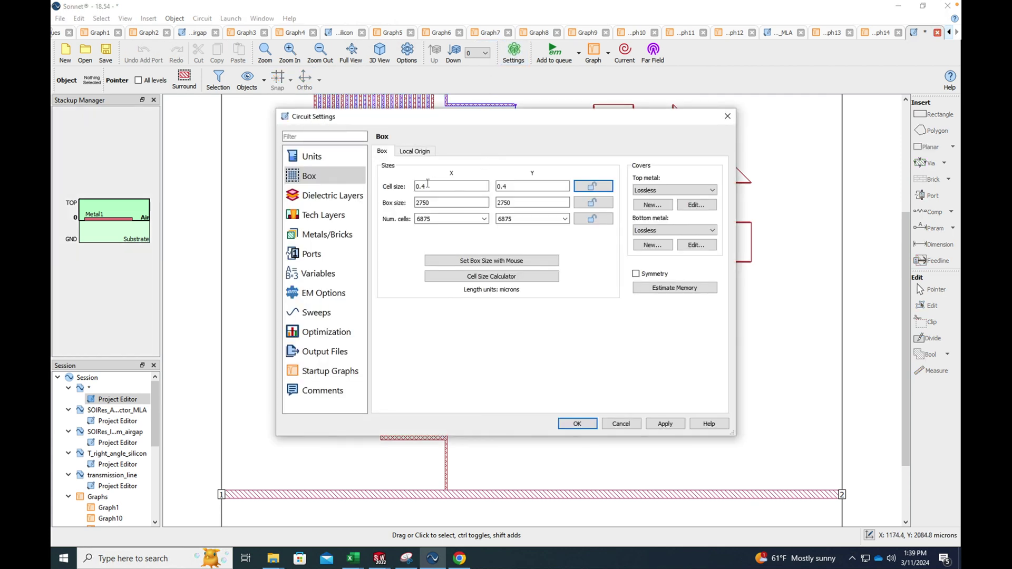
pyautogui.click(315, 312)
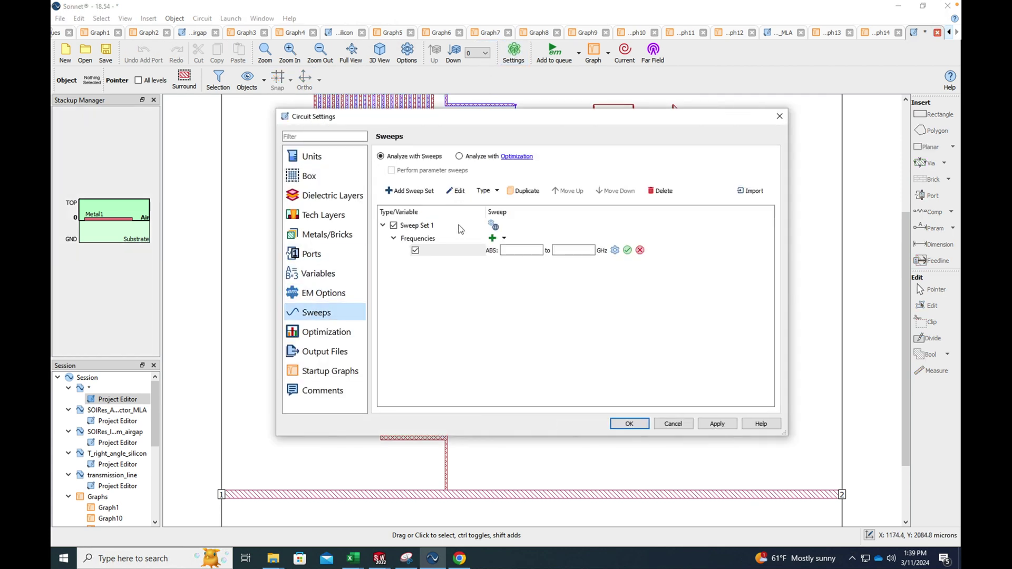
pyautogui.click(514, 250)
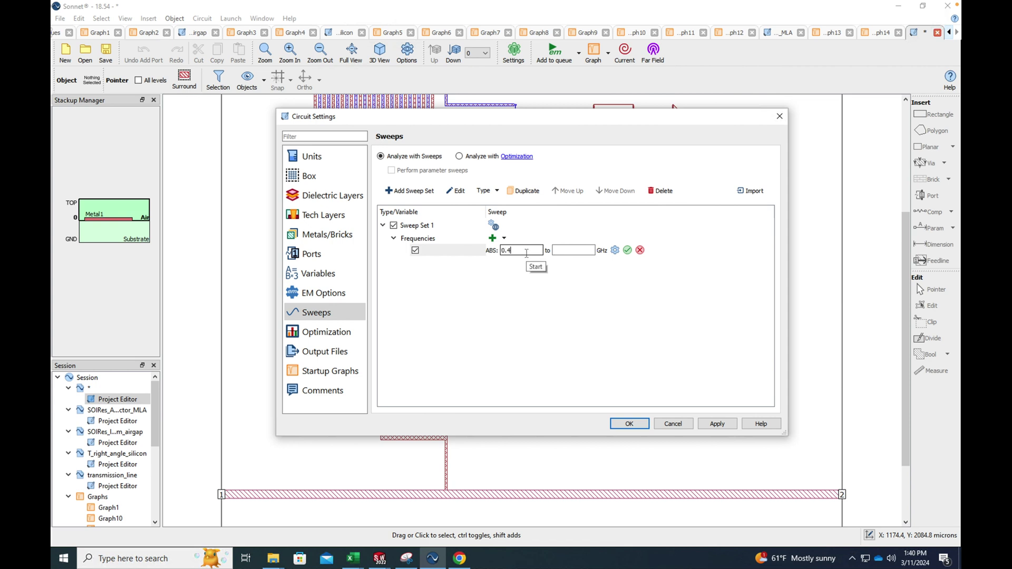
pyautogui.press('Tab')
pyautogui.write('1.2')
pyautogui.press('Return')
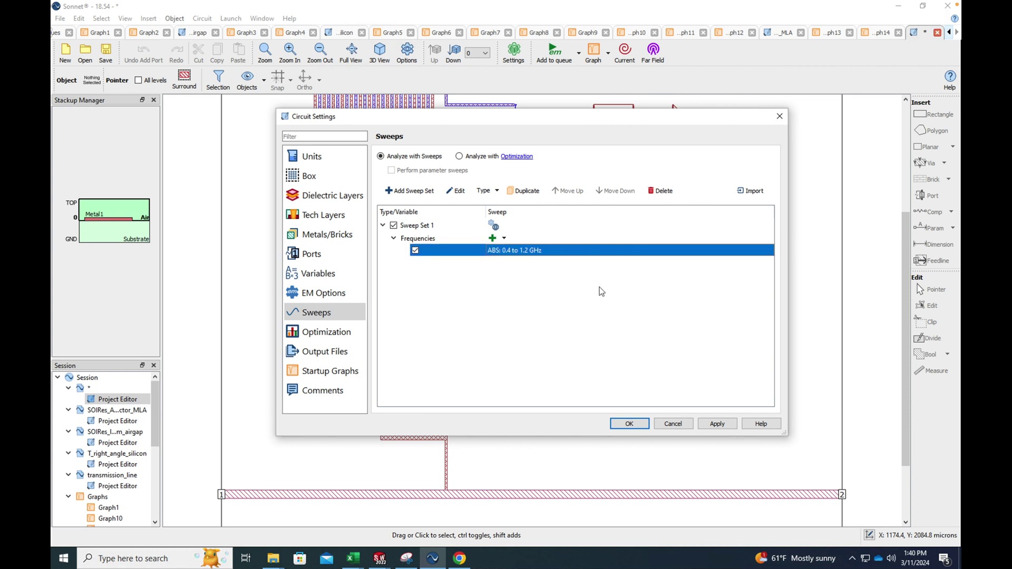
pyautogui.click(627, 423)
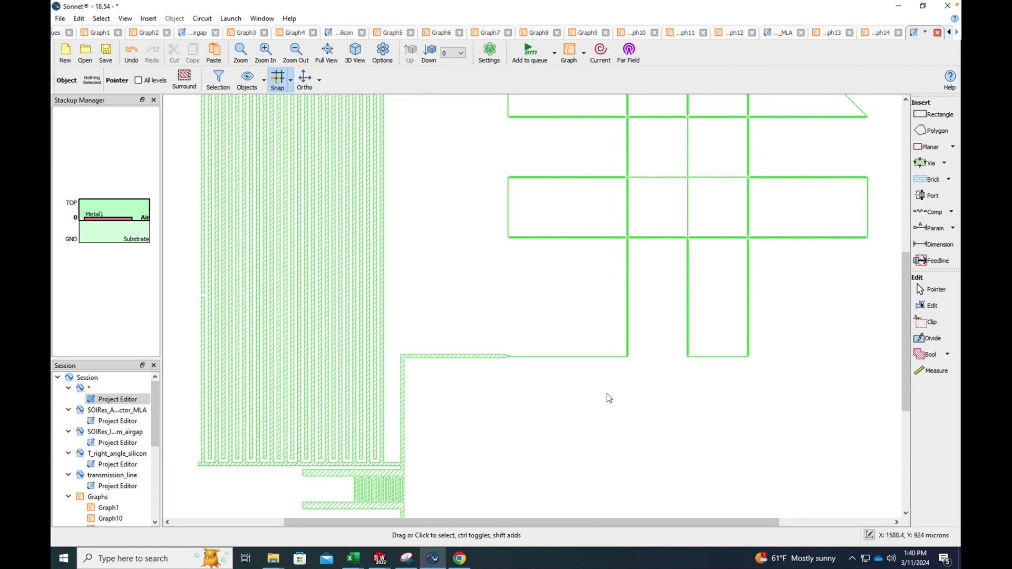
# Step: Examine the meander-line grid and its crossings up close in relation to the rest of the circuit
pyautogui.scroll(-1, 609, 395)
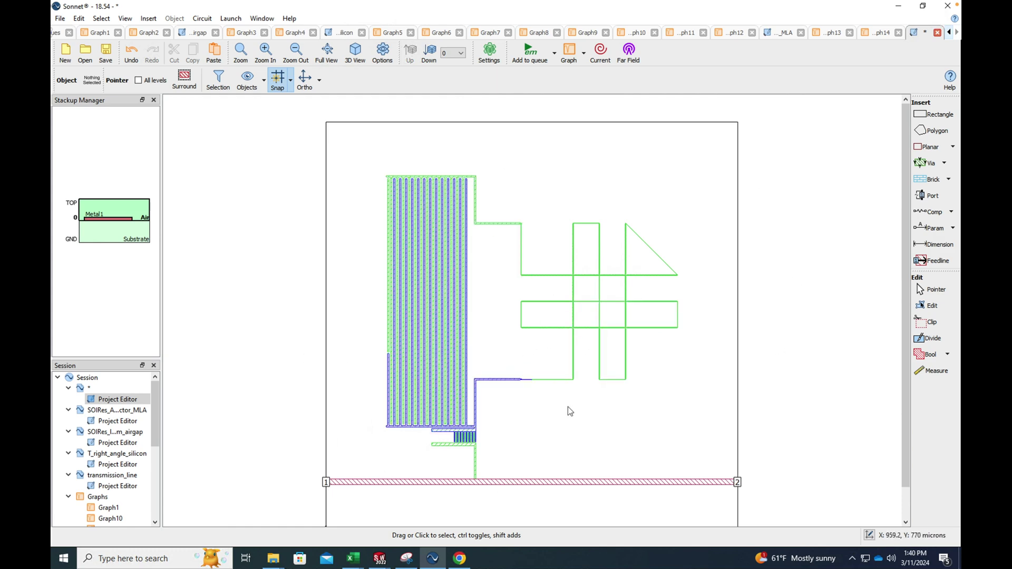
pyautogui.scroll(2, 524, 325)
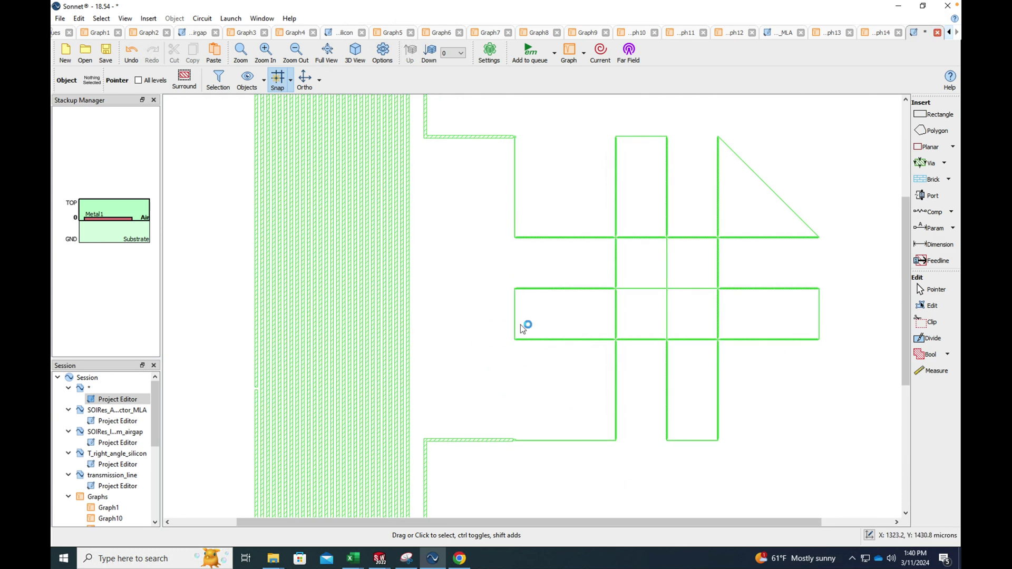
pyautogui.scroll(-2, 515, 323)
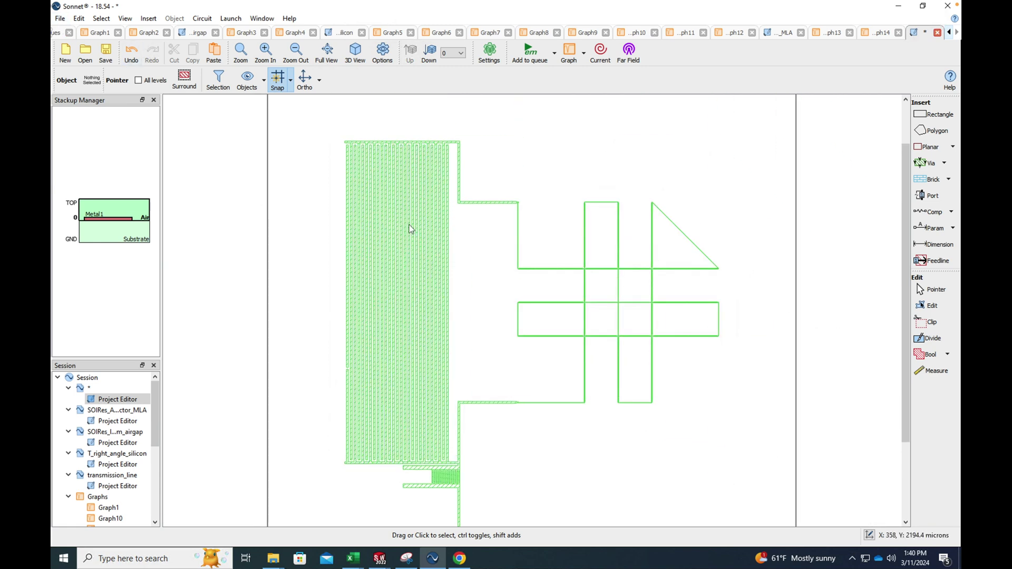
pyautogui.scroll(2, 531, 337)
pyautogui.scroll(-3, 555, 355)
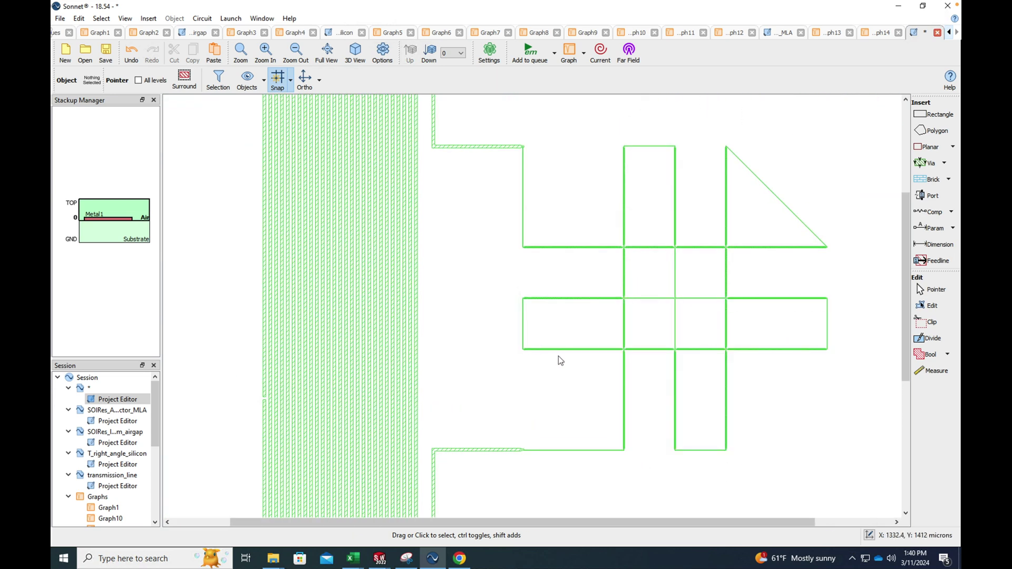
pyautogui.scroll(5, 600, 380)
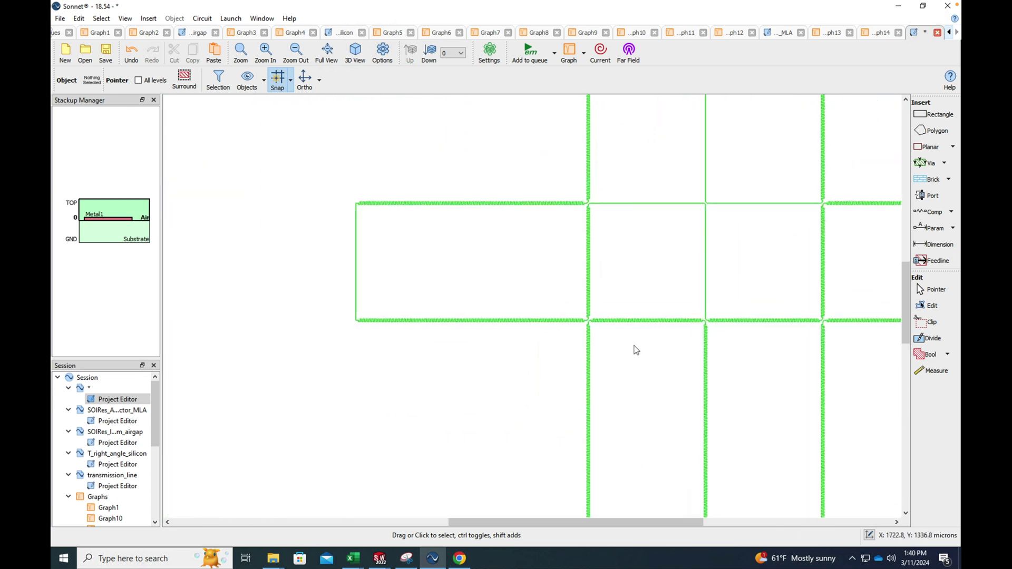
pyautogui.scroll(-5, 589, 338)
pyautogui.scroll(4, 594, 340)
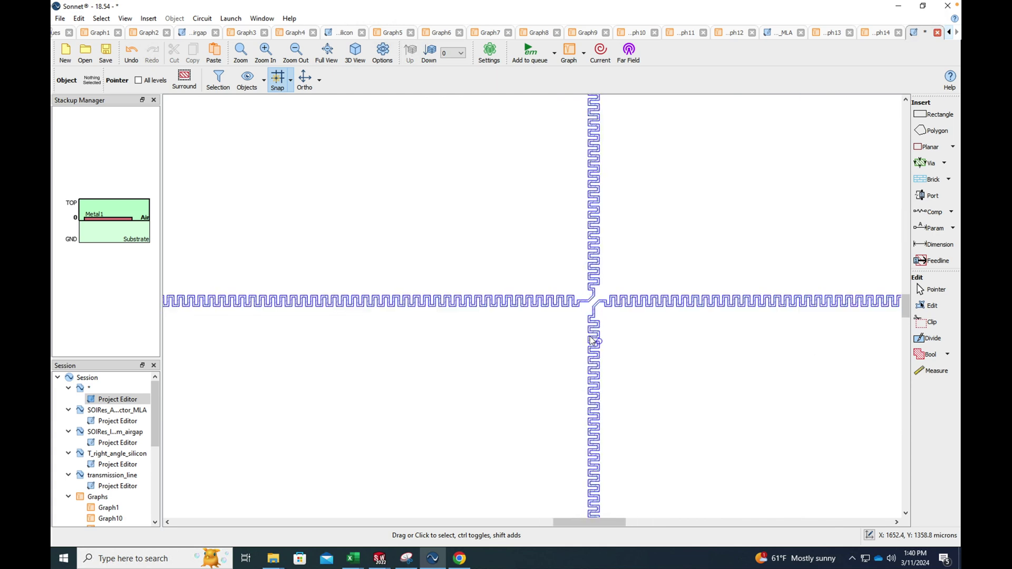
pyautogui.scroll(-4, 596, 343)
pyautogui.scroll(-2, 518, 340)
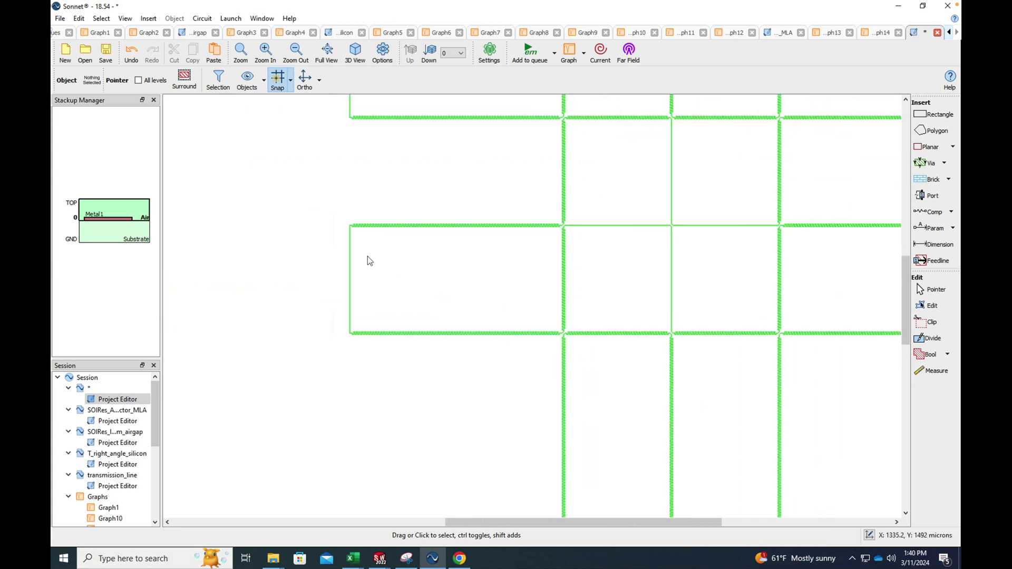
pyautogui.scroll(-2, 399, 278)
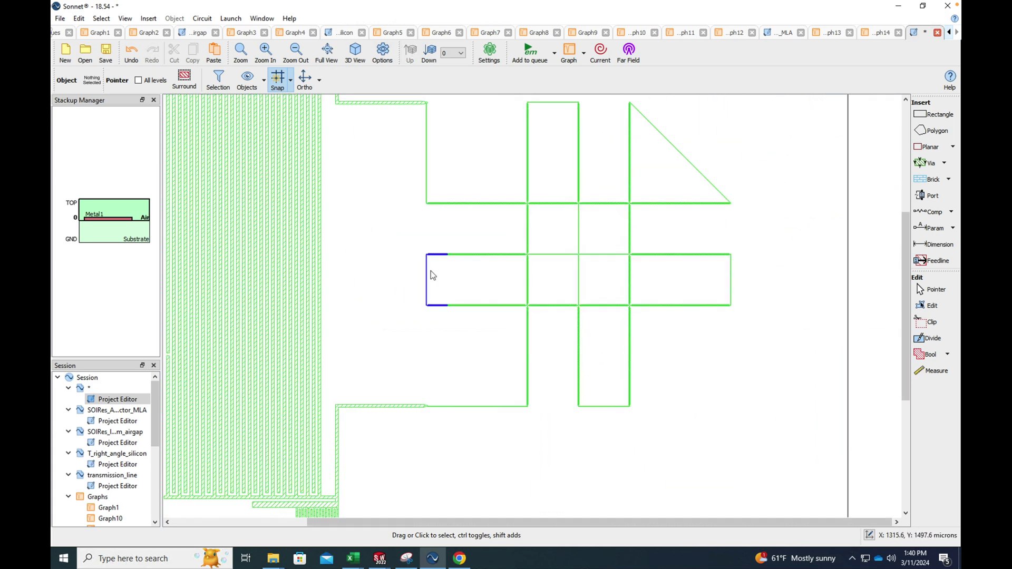
# Step: Divide the meander line with a vertical cut near the upper-left corner of the grid's middle horizontal loop
pyautogui.scroll(6, 433, 277)
pyautogui.scroll(8, 443, 277)
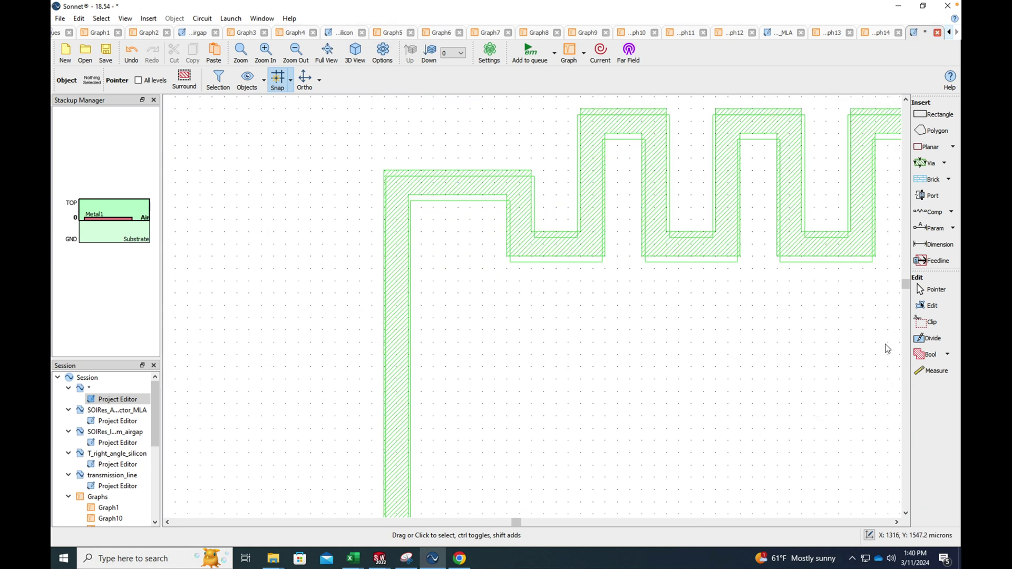
pyautogui.click(931, 339)
pyautogui.moveTo(457, 207); pyautogui.dragTo(457, 150)
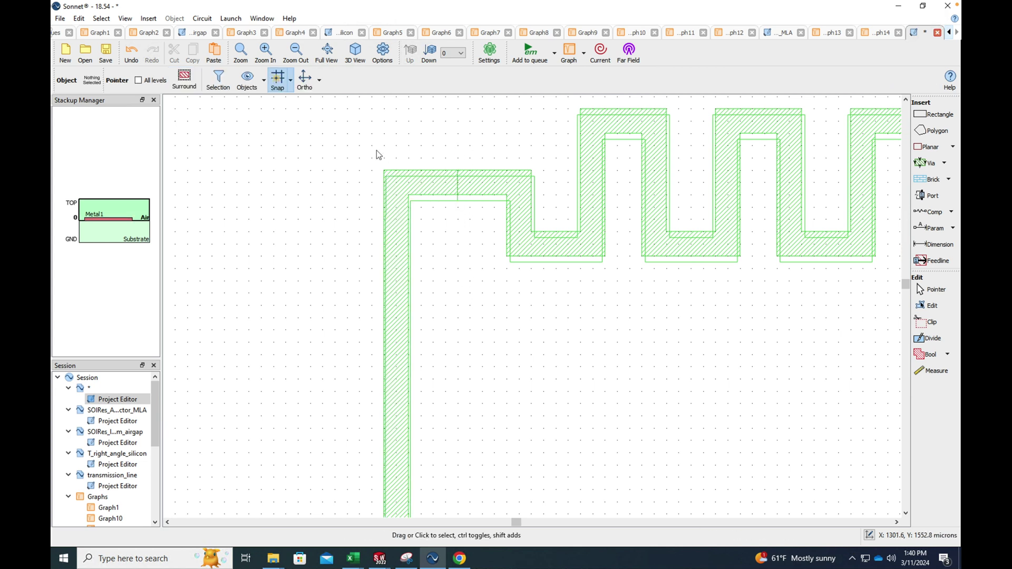
# Step: Add a port on the dividing cut near the upper-left corner of the grid's middle horizontal loop
pyautogui.click(148, 18)
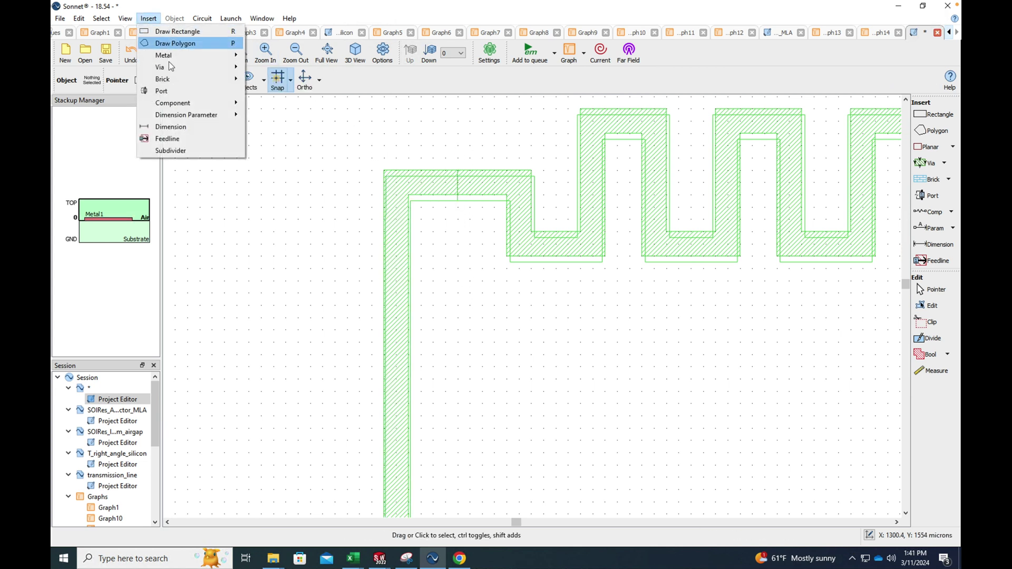
pyautogui.click(171, 91)
pyautogui.click(457, 194)
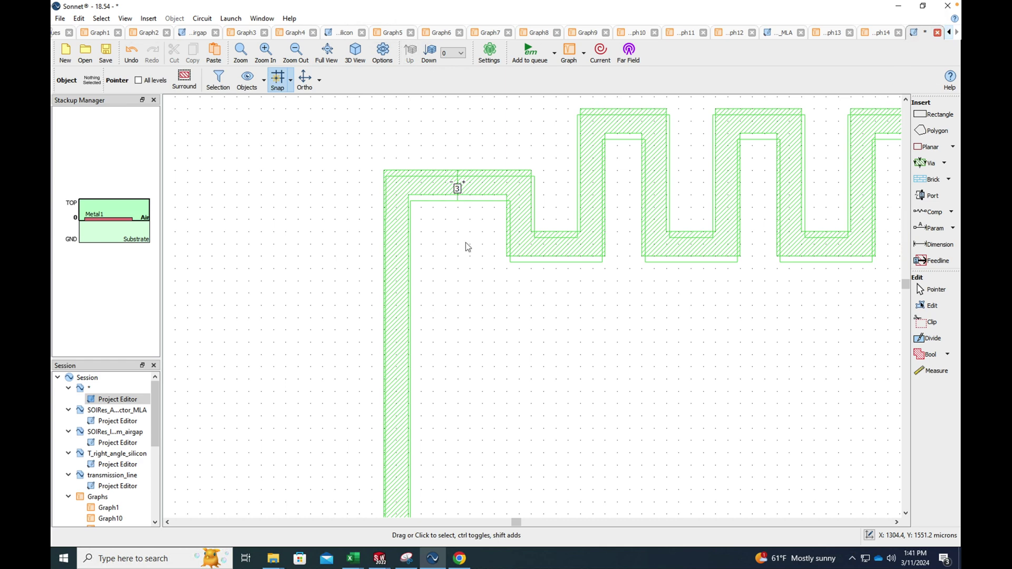
pyautogui.scroll(-3, 481, 281)
pyautogui.scroll(6, 503, 353)
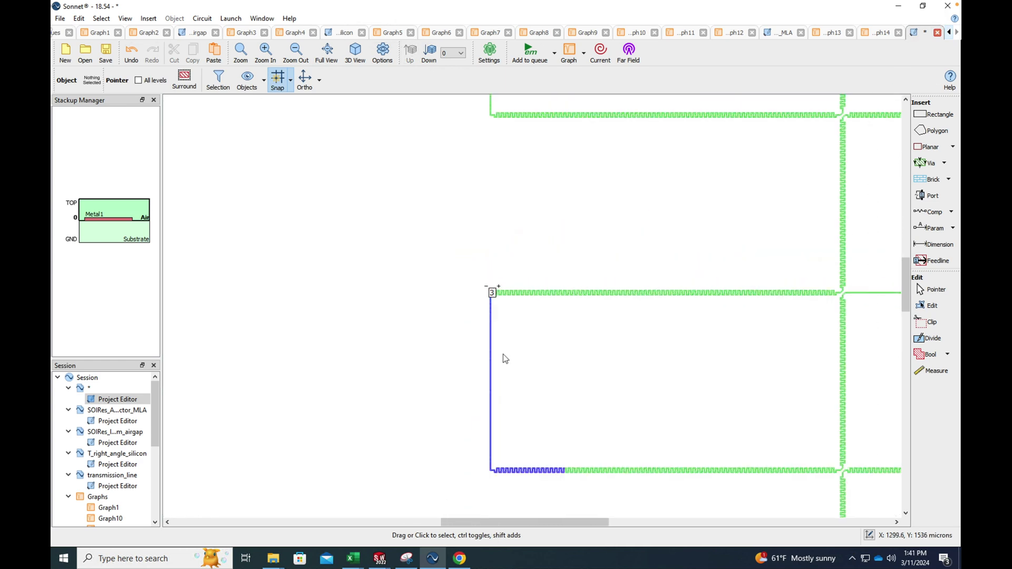
pyautogui.scroll(-3, 503, 353)
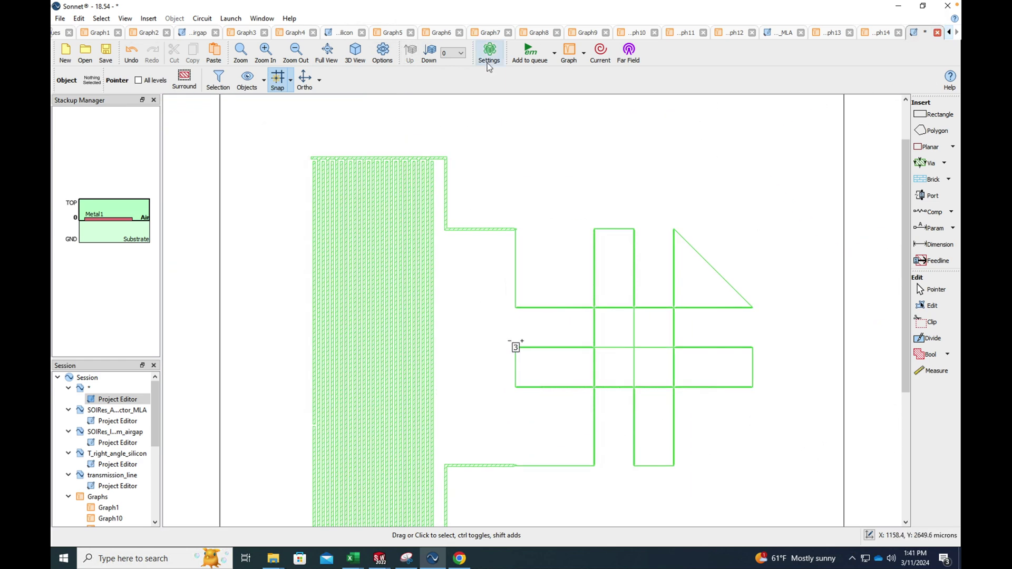
# Step: Set the EM options' speed and memory trade-off to the fastest analysis, with Coarse/No Edge Meshing
pyautogui.click(488, 55)
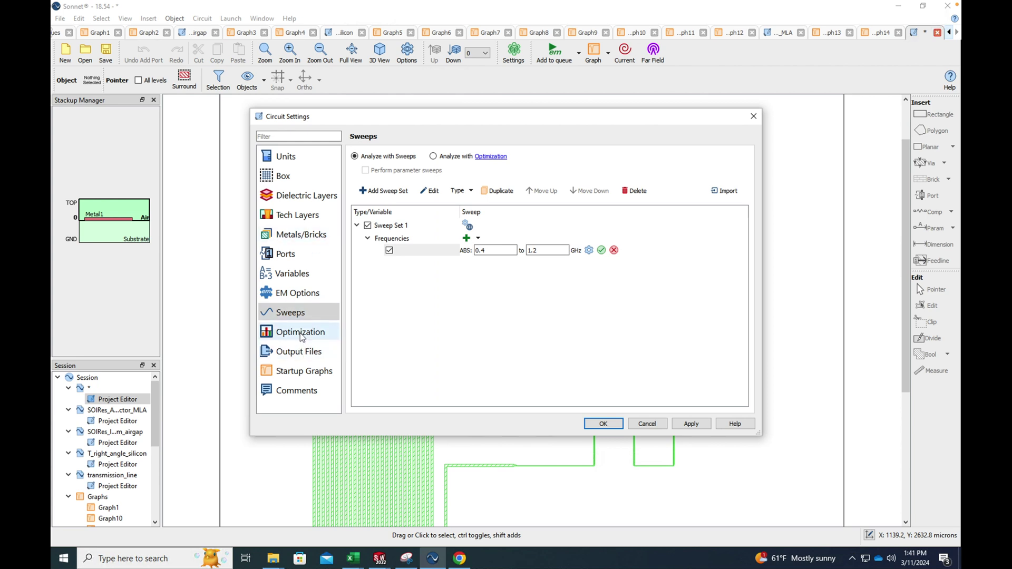
pyautogui.click(300, 333)
pyautogui.click(291, 293)
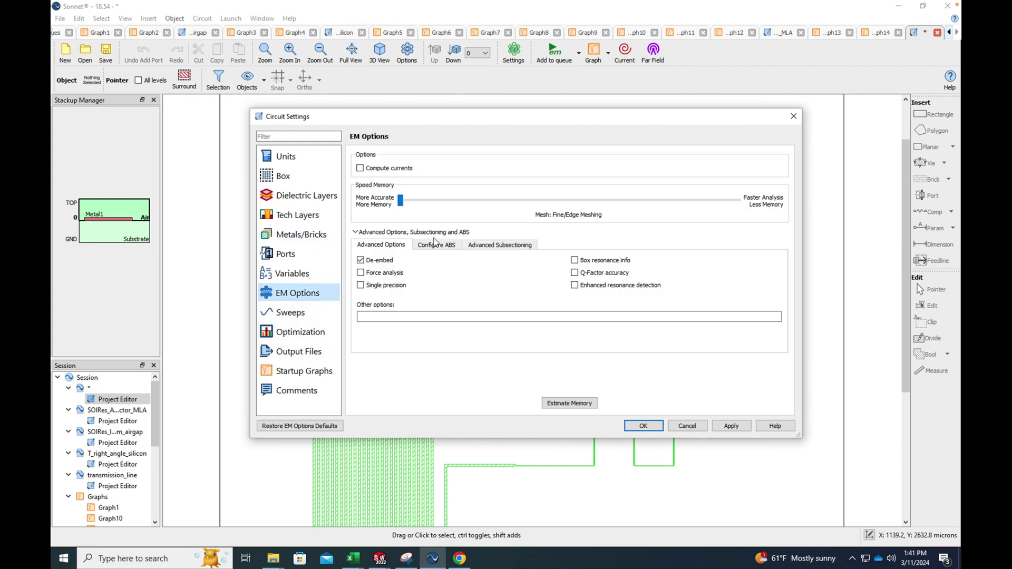
pyautogui.moveTo(401, 202); pyautogui.dragTo(736, 200)
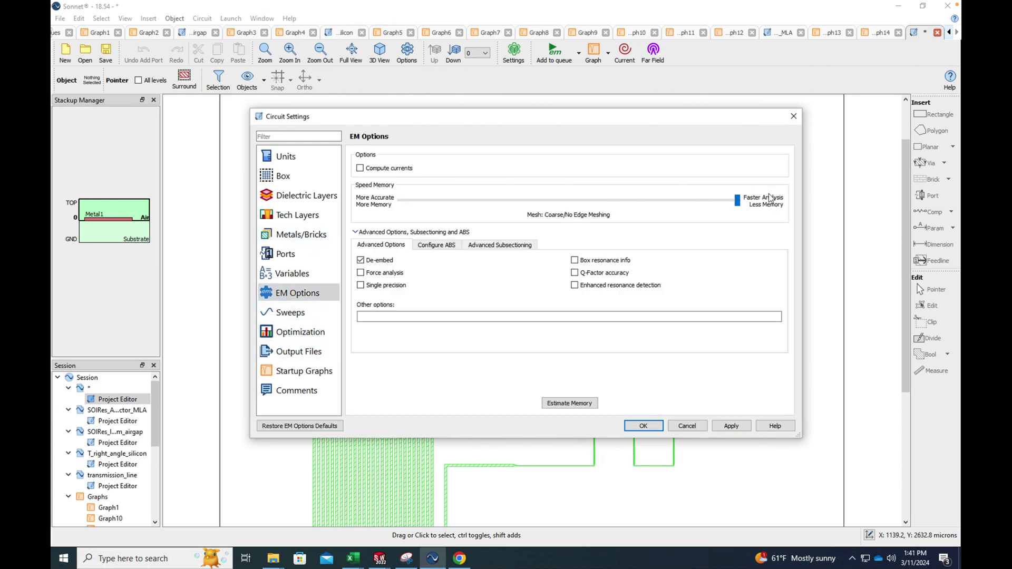
pyautogui.click(644, 426)
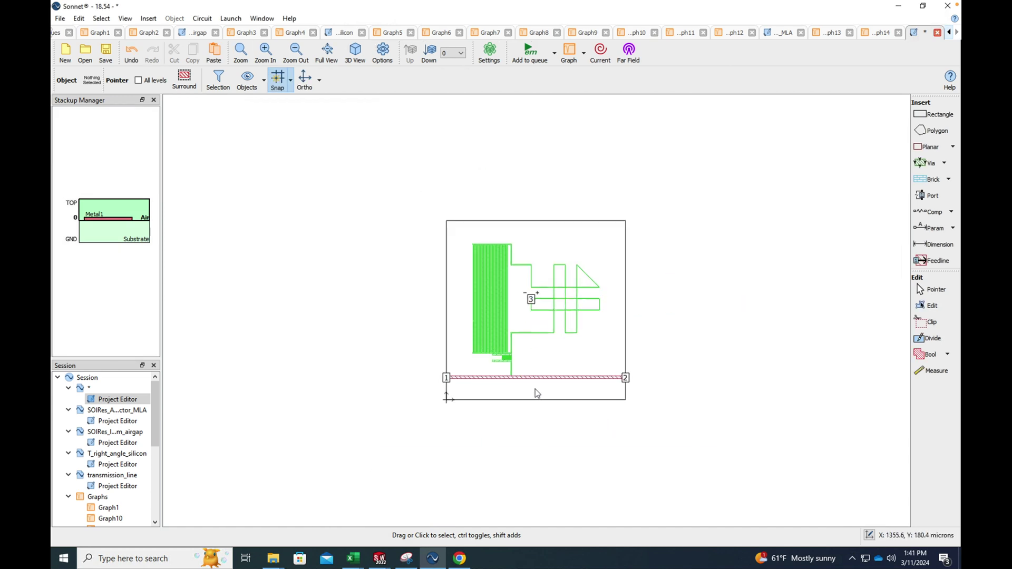
# Step: Check the feedline polygon's properties and keep Metal1 as its tech layer
pyautogui.scroll(2, 536, 393)
pyautogui.scroll(-2, 465, 329)
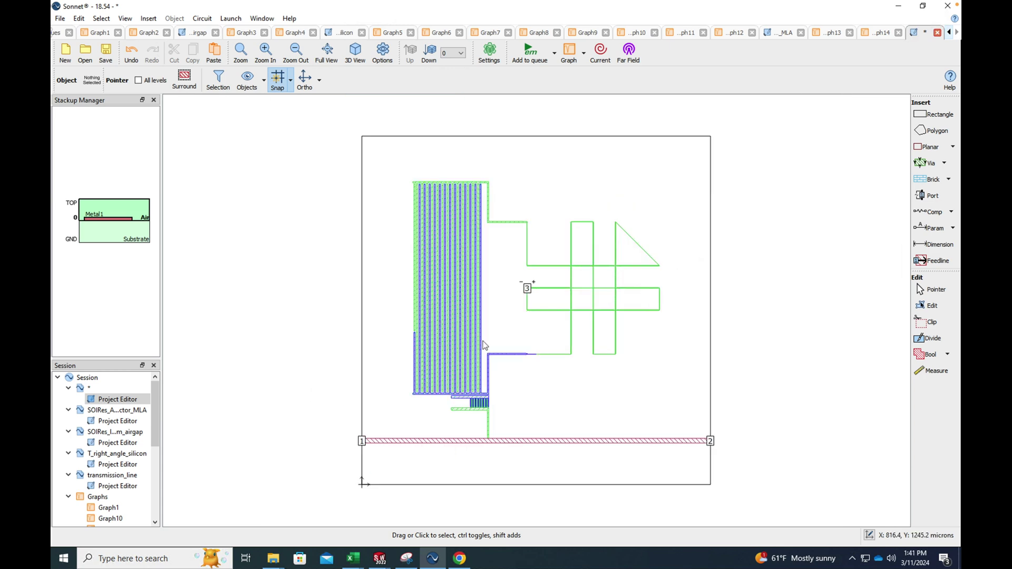
pyautogui.click(454, 443)
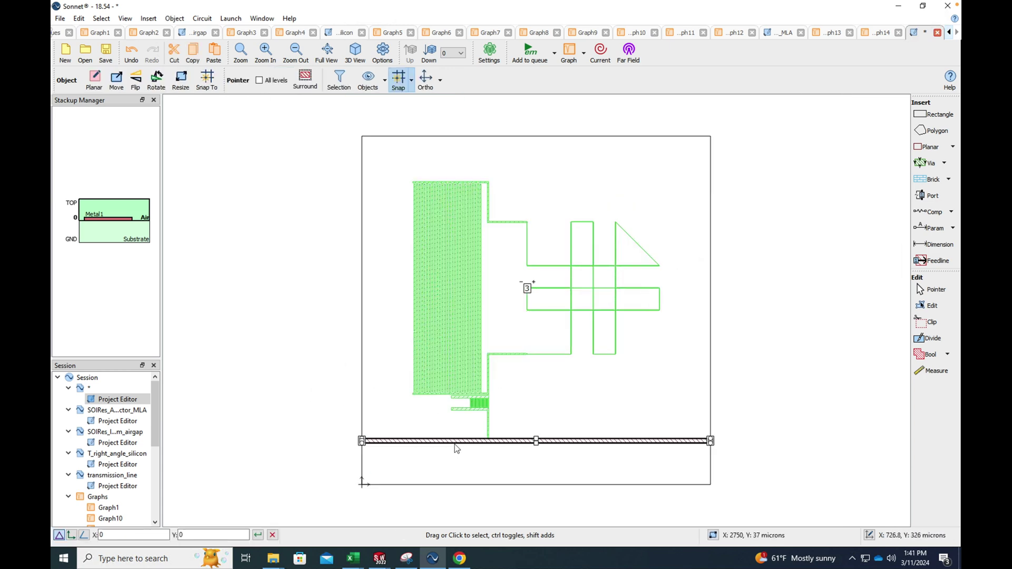
pyautogui.doubleClick(456, 441)
pyautogui.click(564, 249)
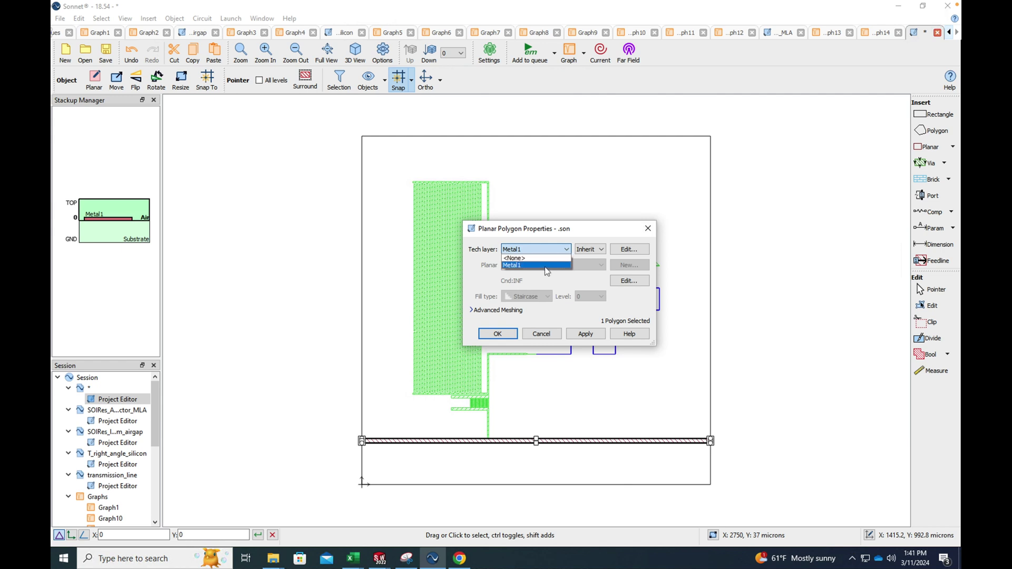
pyautogui.click(547, 265)
pyautogui.click(498, 335)
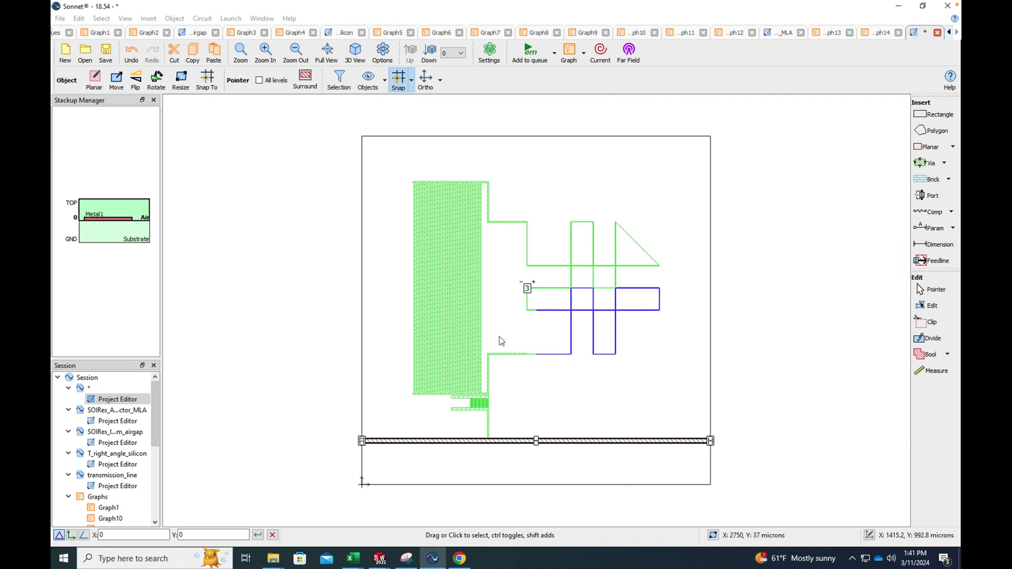
# Step: Inspect the planar metal definition of the feedline's Metal1 technology layer without changing it
pyautogui.doubleClick(526, 287)
pyautogui.click(630, 280)
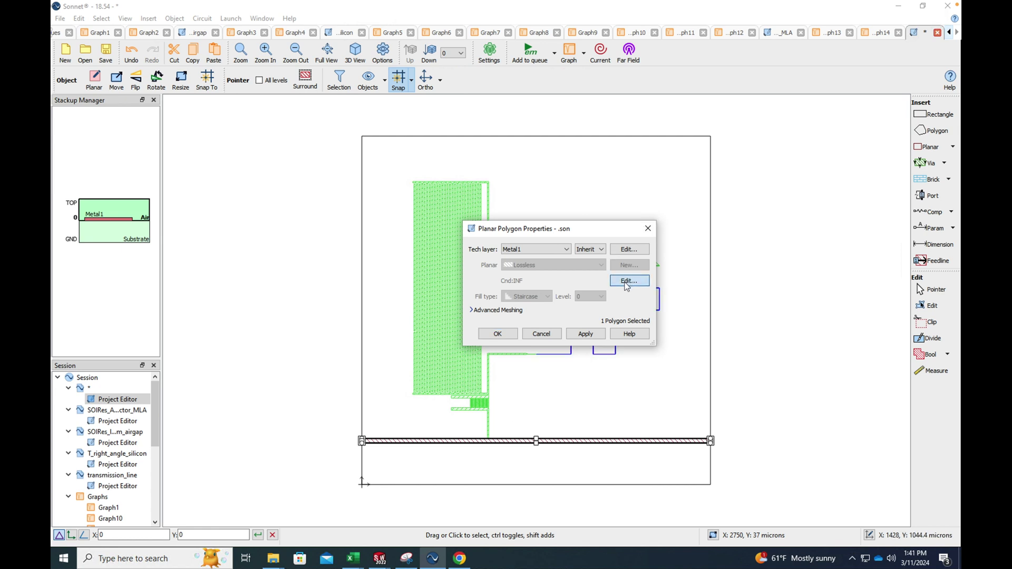
pyautogui.click(667, 305)
pyautogui.click(628, 249)
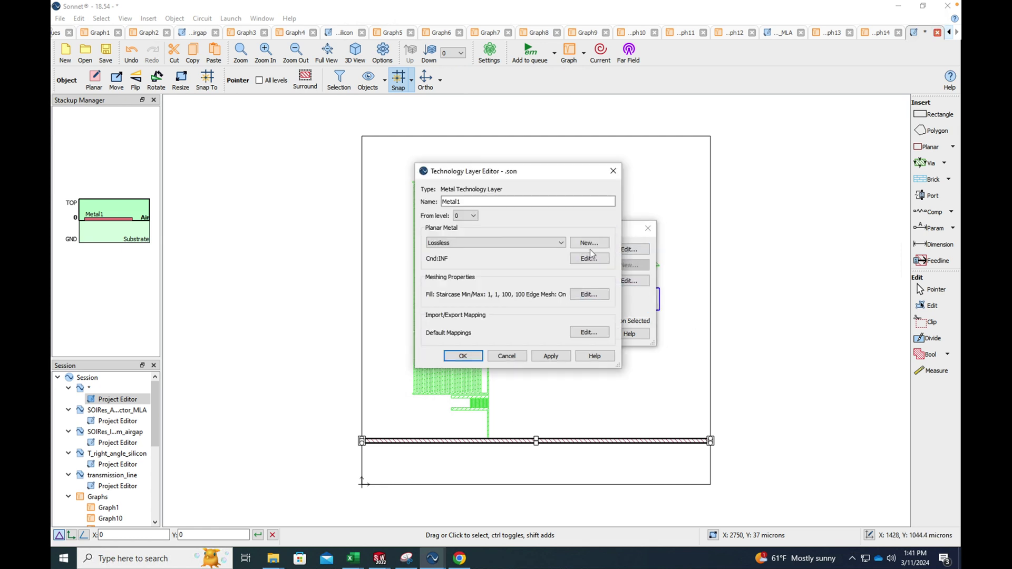
pyautogui.click(613, 170)
pyautogui.click(647, 227)
# Step: Check which tech layer and planar metal the imported capacitor polygon uses
pyautogui.click(472, 293)
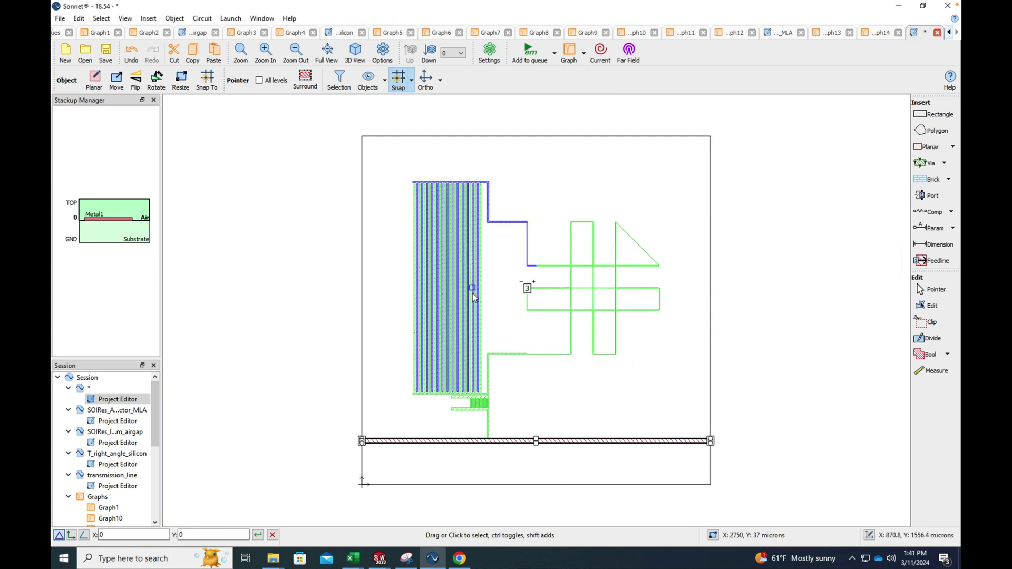
pyautogui.doubleClick(472, 293)
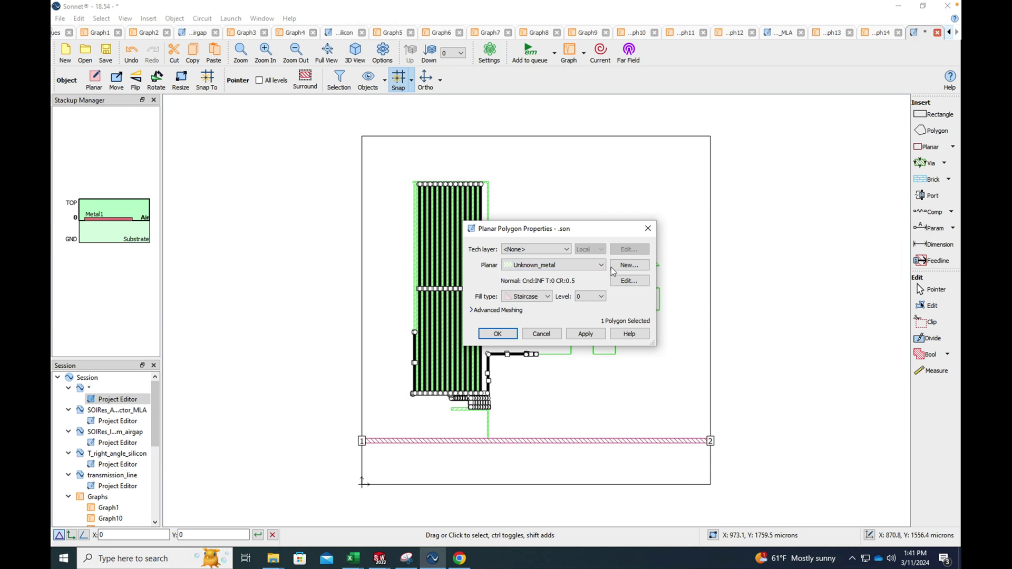
pyautogui.click(648, 228)
# Step: Try to edit the metal of all polygons, including the feedline, in one go
pyautogui.click(623, 217)
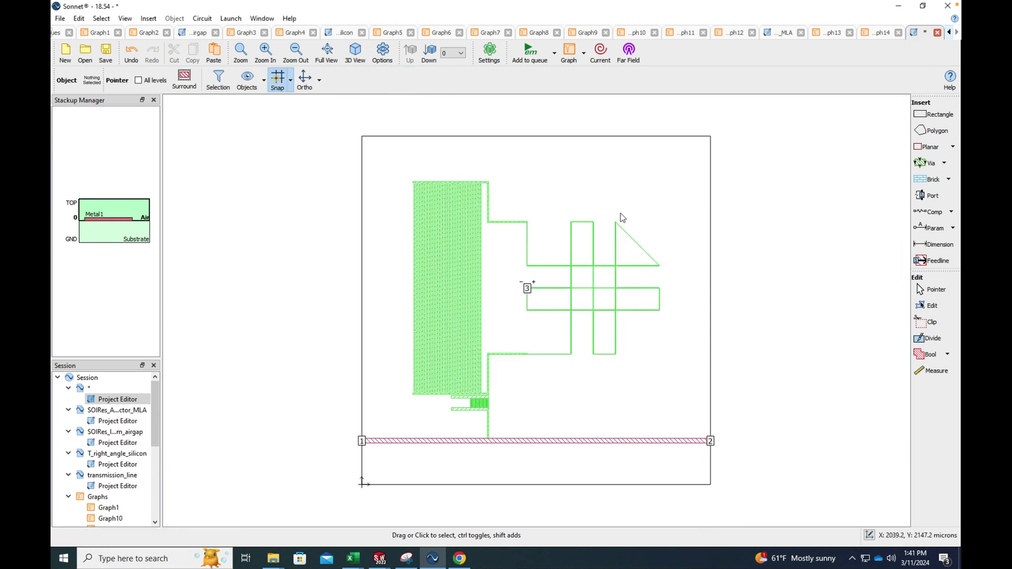
pyautogui.moveTo(285, 153)
pyautogui.mouseDown()
pyautogui.moveTo(434, 307)
pyautogui.moveTo(648, 428)
pyautogui.moveTo(777, 487)
pyautogui.mouseUp()
pyautogui.doubleClick(458, 325)
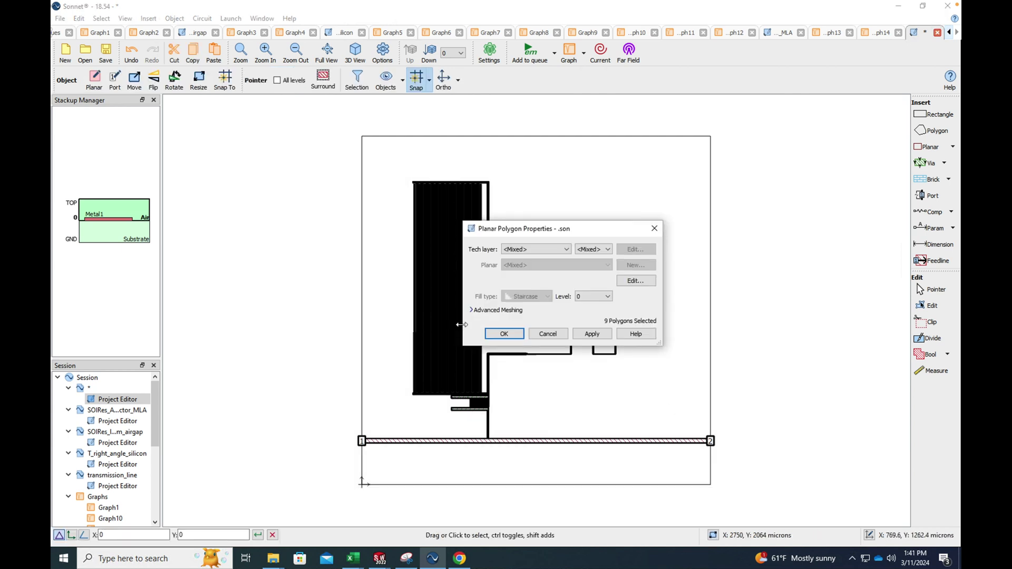
pyautogui.click(566, 251)
pyautogui.click(634, 300)
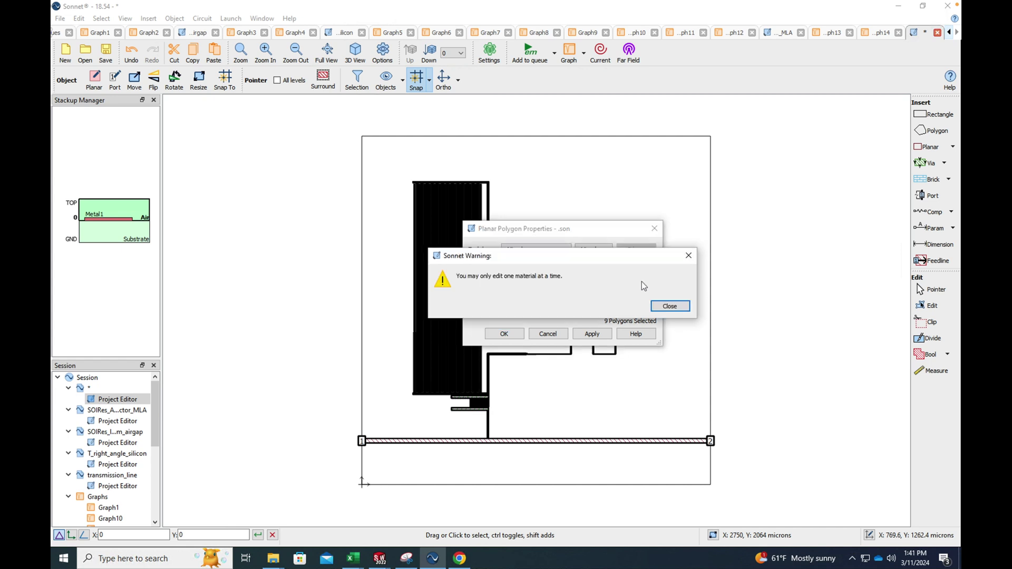
pyautogui.click(671, 305)
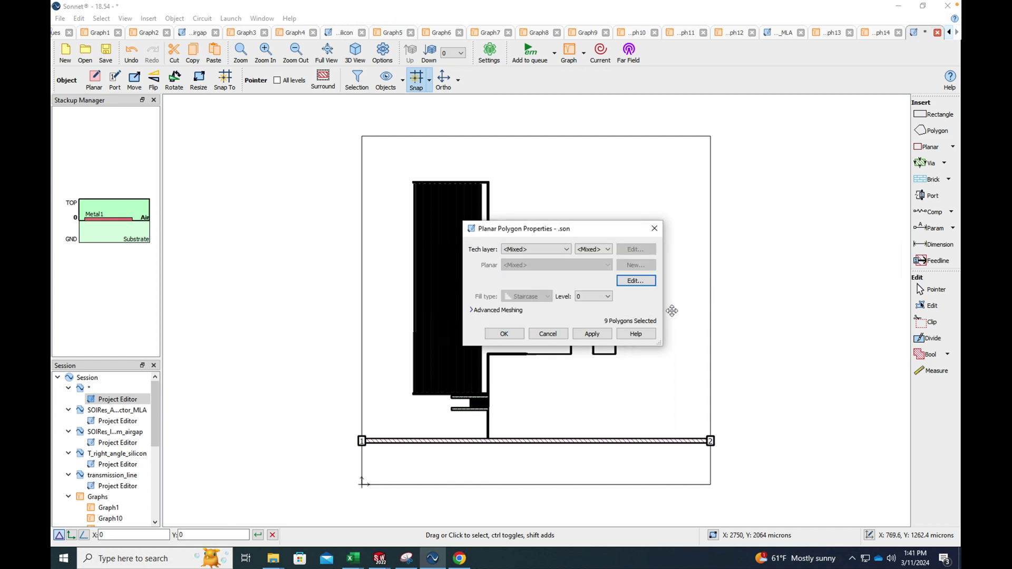
pyautogui.click(654, 228)
# Step: Select all imported pixel polygons without the feedline and open their shared polygon properties
pyautogui.hotkey('ctrl', 'a')
pyautogui.keyDown('ctrl'); pyautogui.moveTo(388, 156); pyautogui.dragTo(678, 446); pyautogui.keyUp('ctrl')
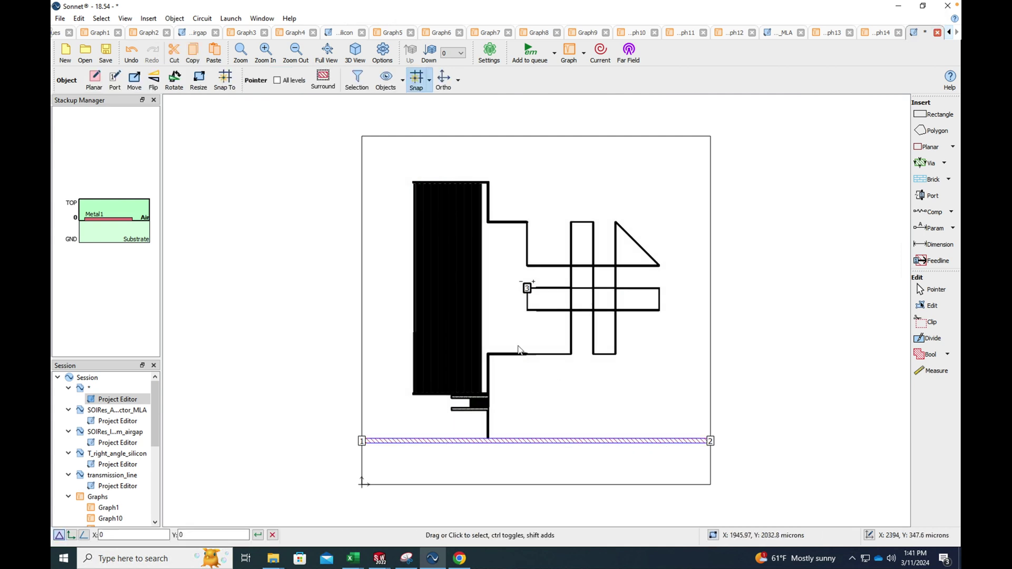
pyautogui.doubleClick(456, 333)
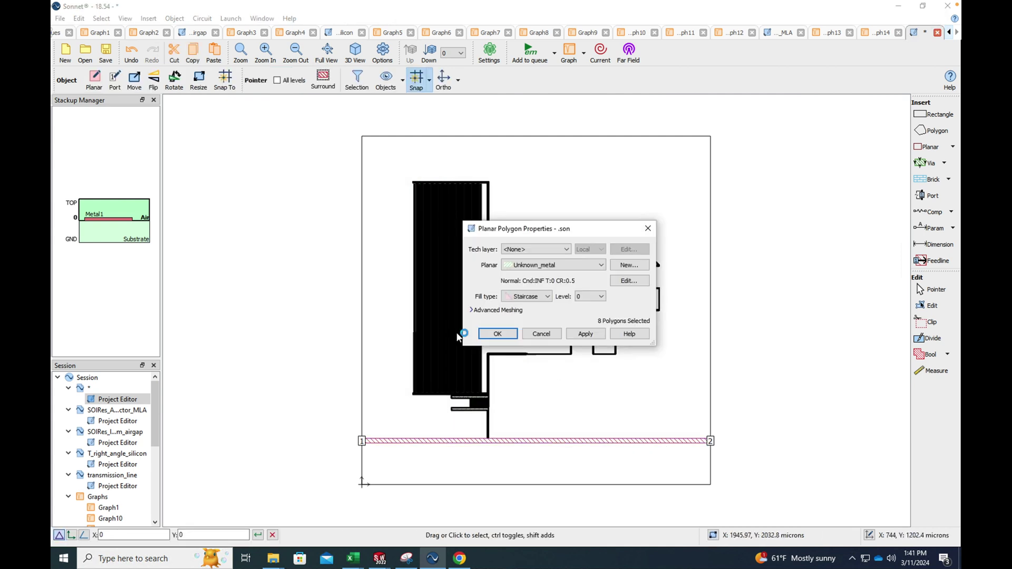
# Step: Inspect the Unknown_metal definition and the global metal library without changing anything
pyautogui.click(625, 282)
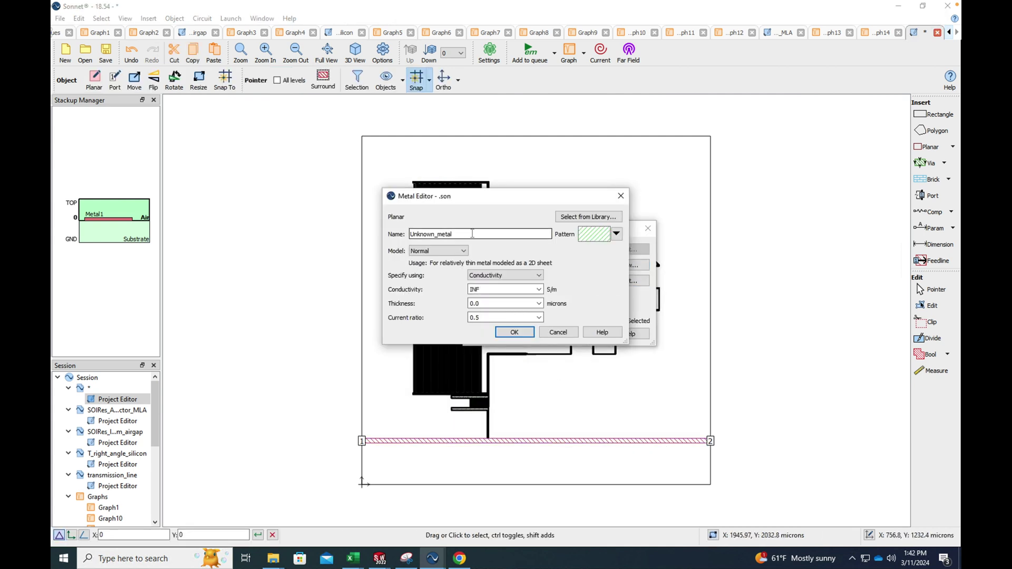
pyautogui.click(465, 253)
pyautogui.click(498, 250)
pyautogui.click(588, 218)
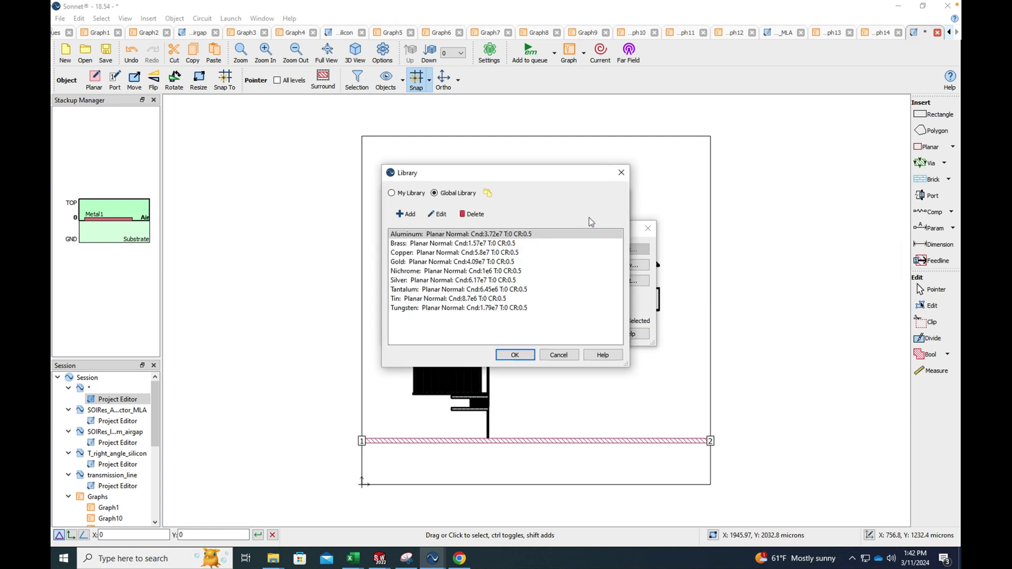
pyautogui.click(621, 172)
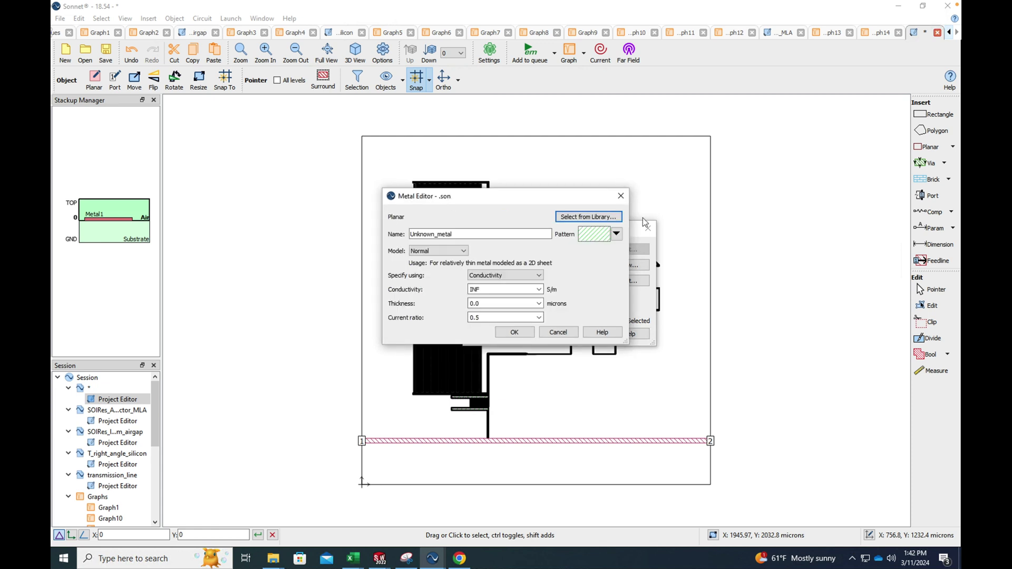
pyautogui.click(621, 191)
# Step: Assign the planar metal al to the selected pixel polygons
pyautogui.click(561, 266)
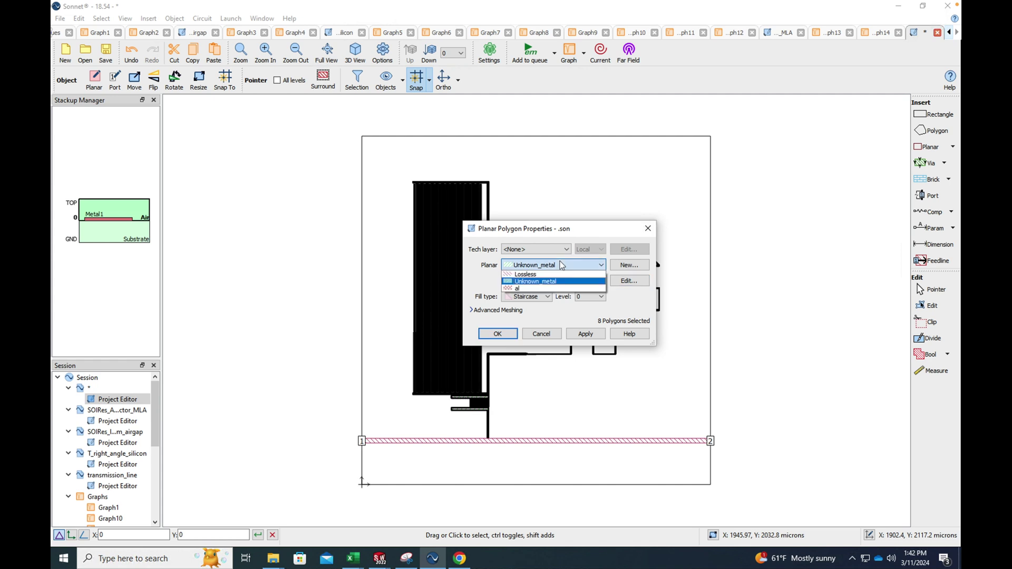
pyautogui.click(555, 256)
pyautogui.click(585, 266)
pyautogui.click(569, 289)
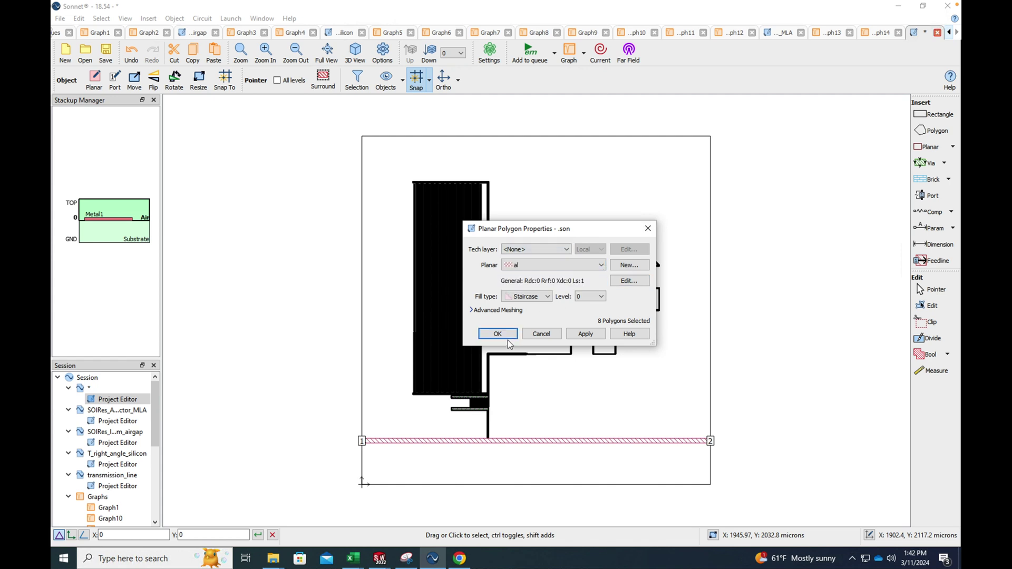
pyautogui.click(504, 335)
pyautogui.click(375, 361)
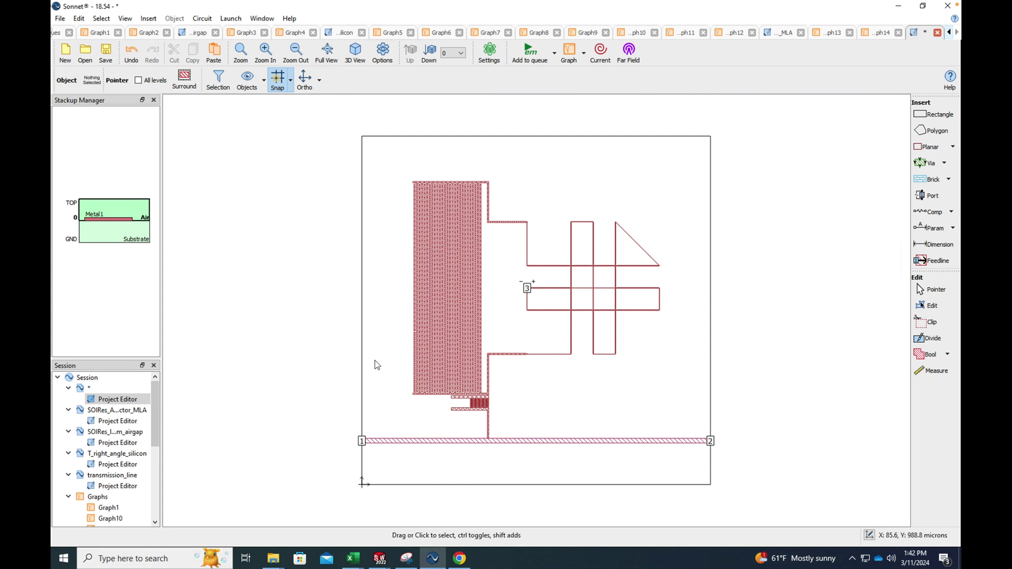
# Step: Set the planar metal of the feedline's Metal1 technology layer to al
pyautogui.doubleClick(415, 442)
pyautogui.click(566, 249)
pyautogui.click(568, 265)
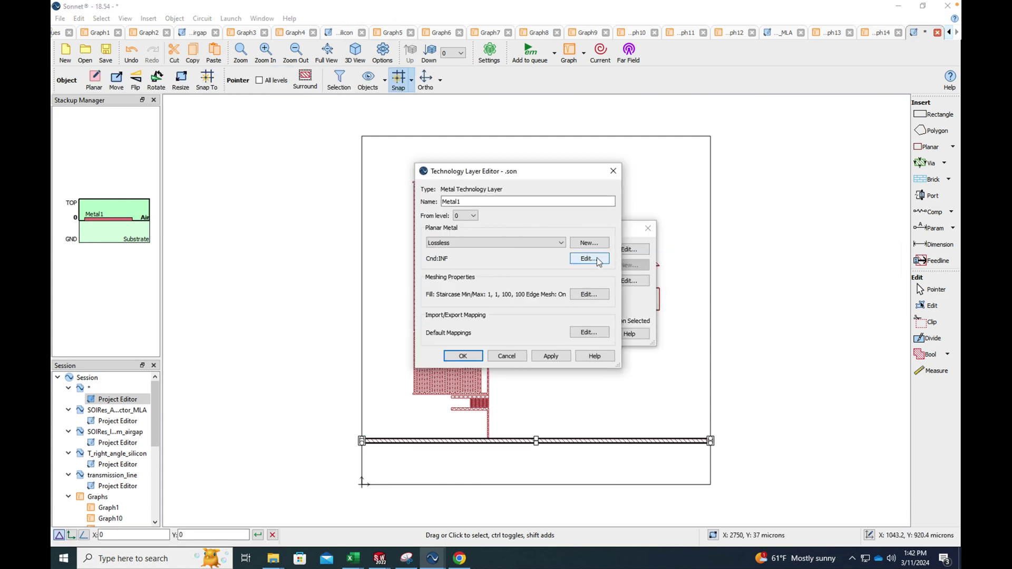
pyautogui.click(554, 243)
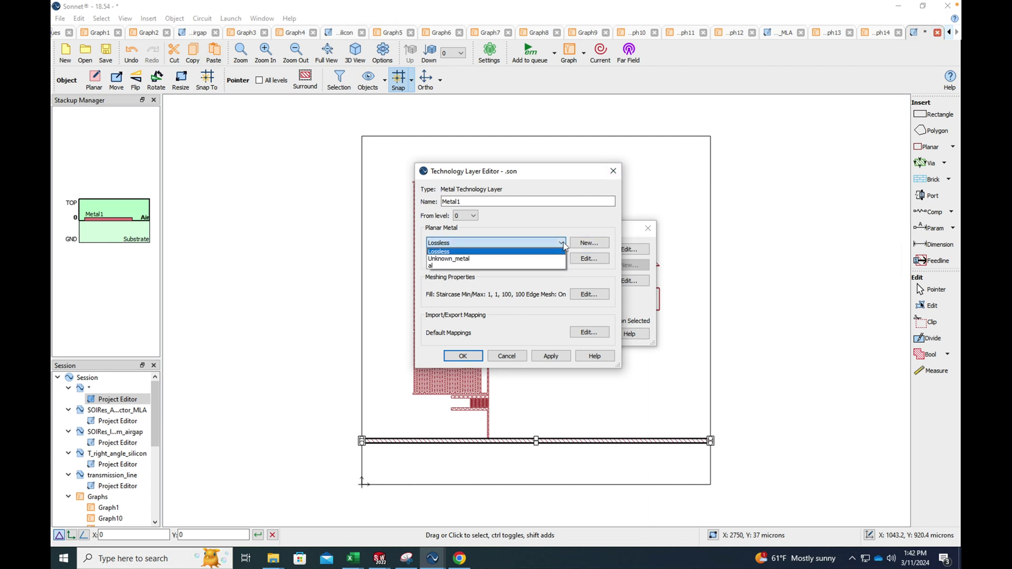
pyautogui.click(543, 266)
pyautogui.click(463, 356)
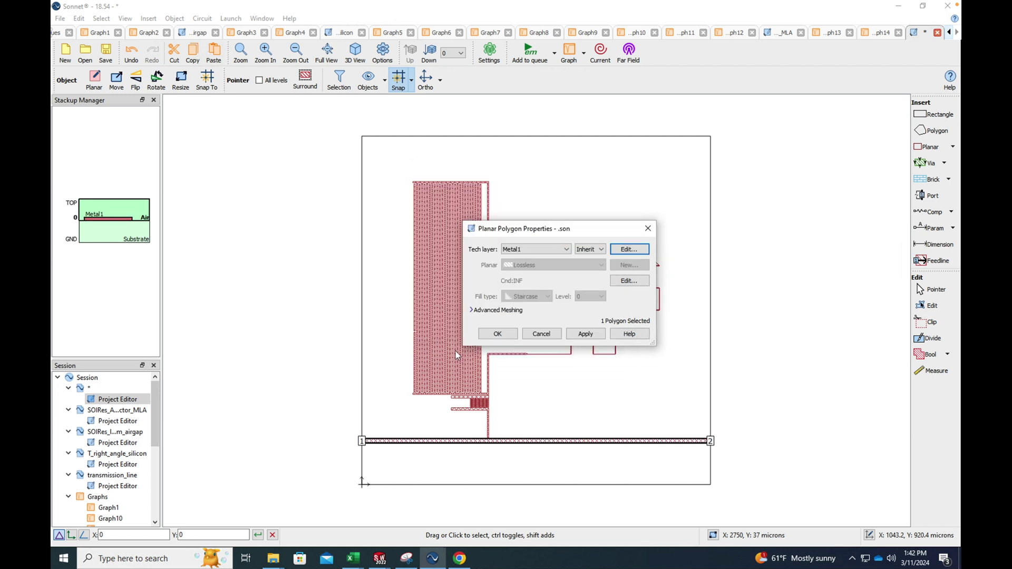
pyautogui.click(492, 332)
pyautogui.click(379, 411)
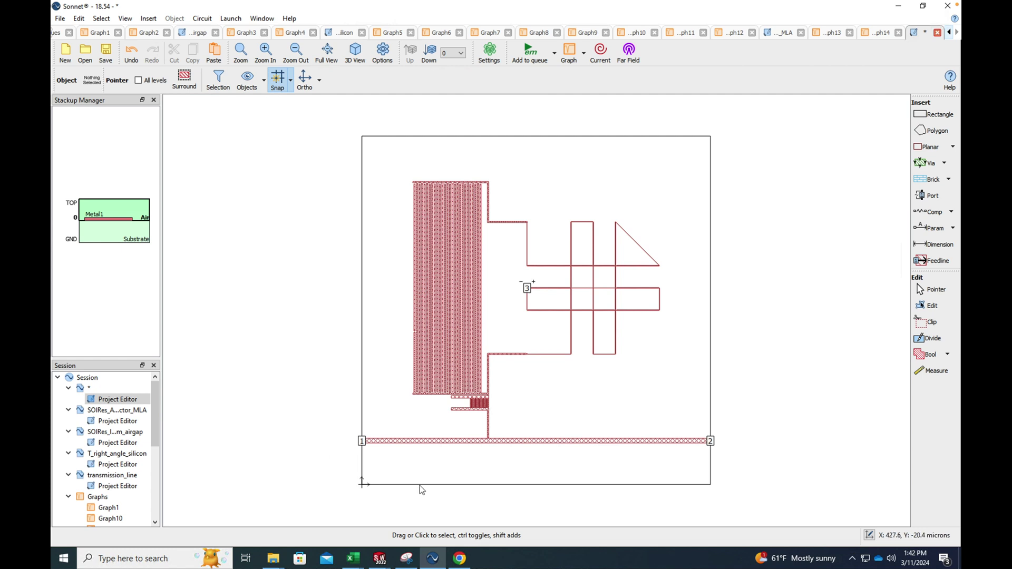
# Step: Add the pixel project to the analysis queue, saving it as px1_21.son in the sonnet folder
pyautogui.click(530, 53)
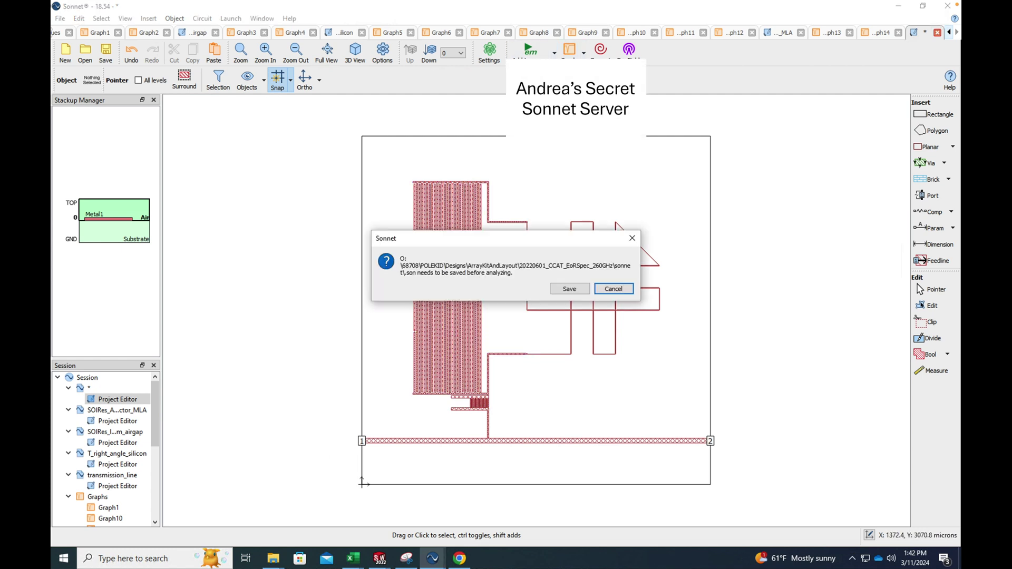
pyautogui.click(574, 293)
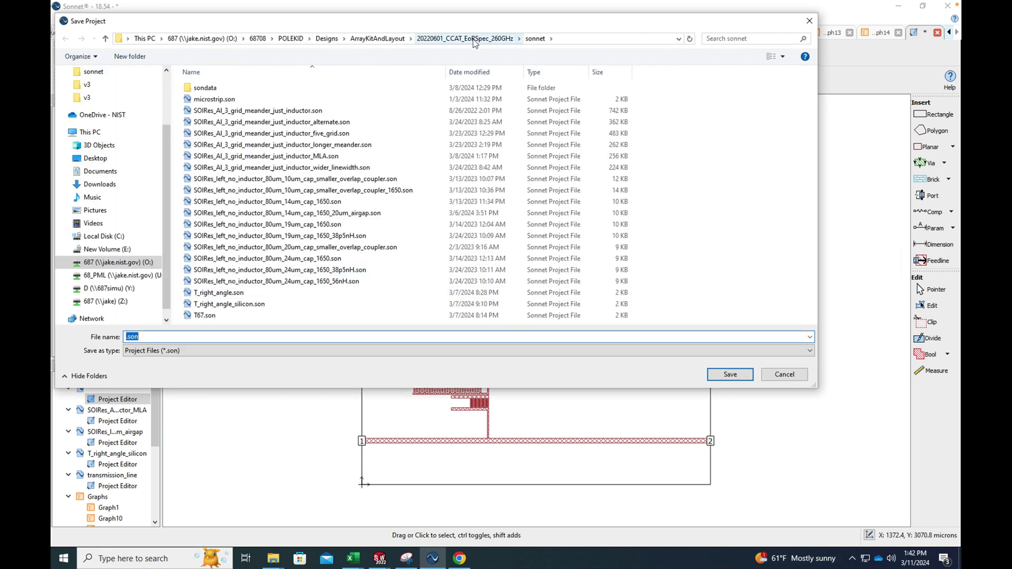
pyautogui.click(188, 334)
pyautogui.press('Home')
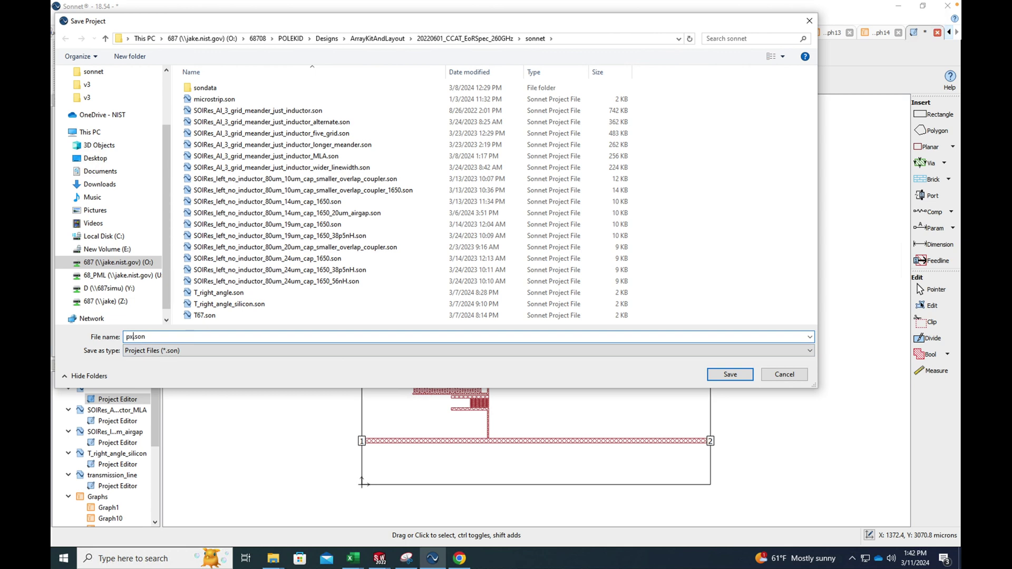
pyautogui.write('px1_@1')
pyautogui.press('BackSpace')
pyautogui.press('BackSpace')
pyautogui.write('21')
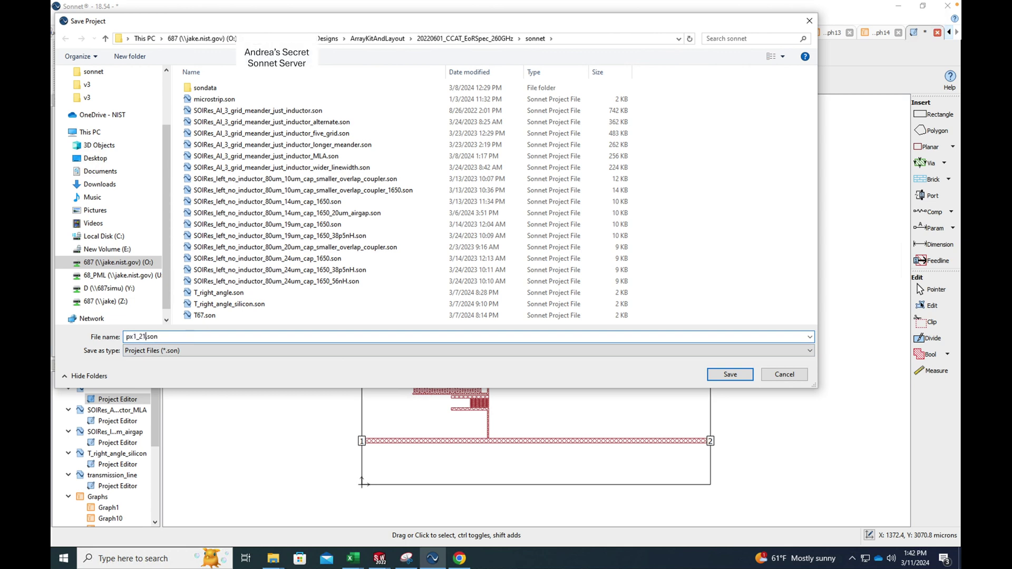
pyautogui.press('Return')
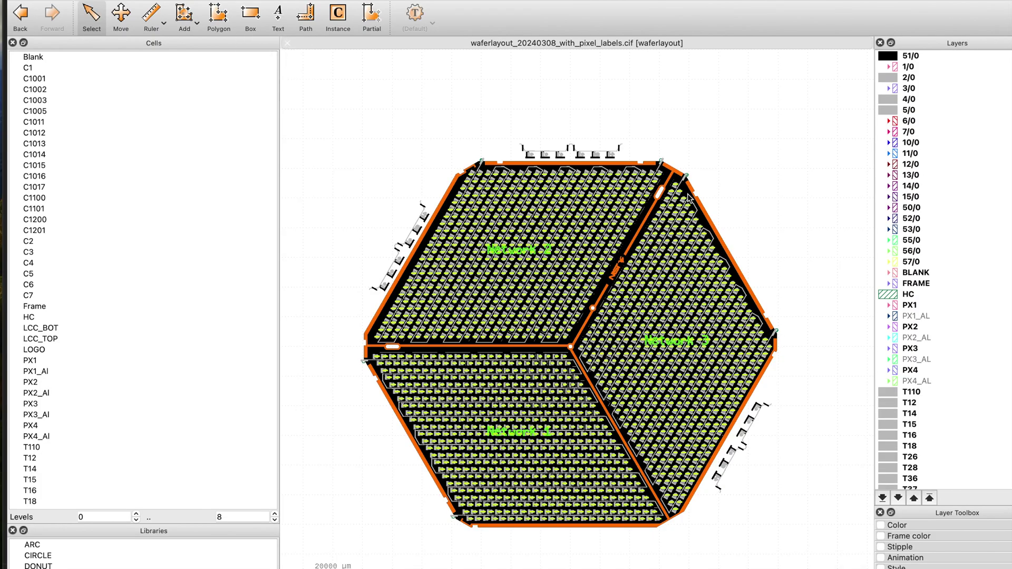
# Step: Consult the PDF paper on determining quality factor and resonance frequency from Sonnet simulations, and return to the remote desktop session
pyautogui.hotkey('ctrl', 'Up')
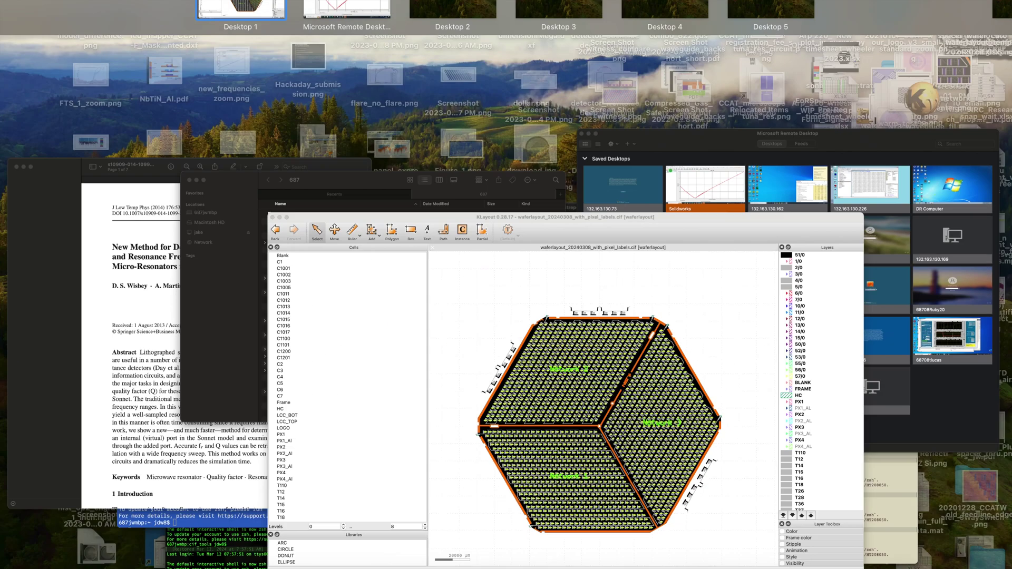
pyautogui.click(128, 364)
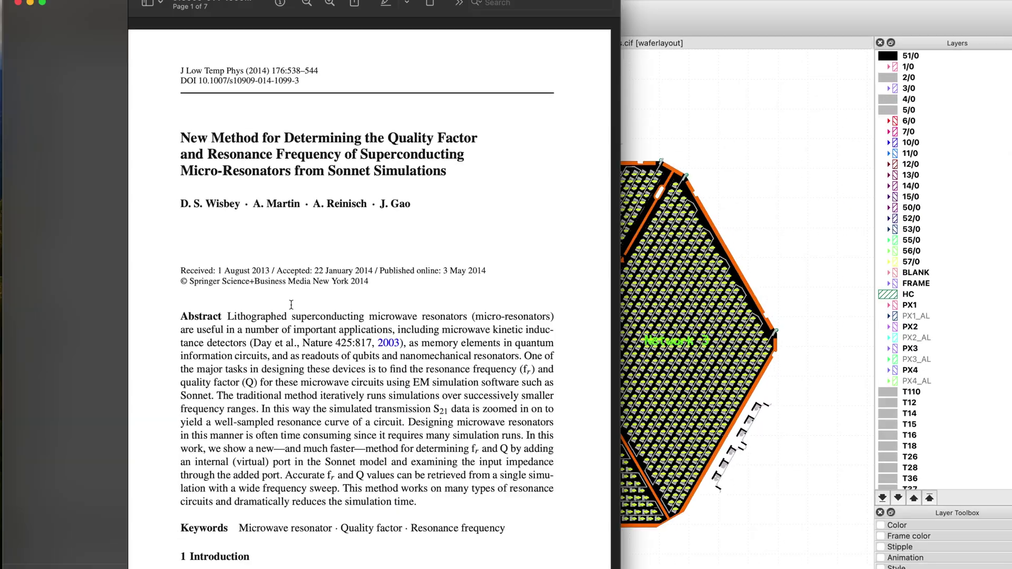
pyautogui.moveTo(188, 136); pyautogui.dragTo(431, 203)
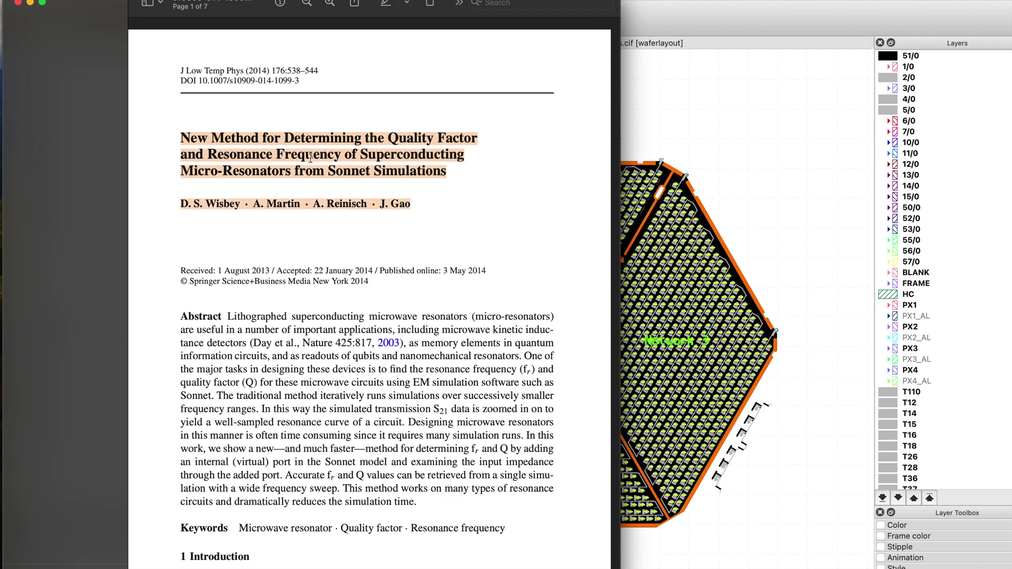
pyautogui.click(311, 133)
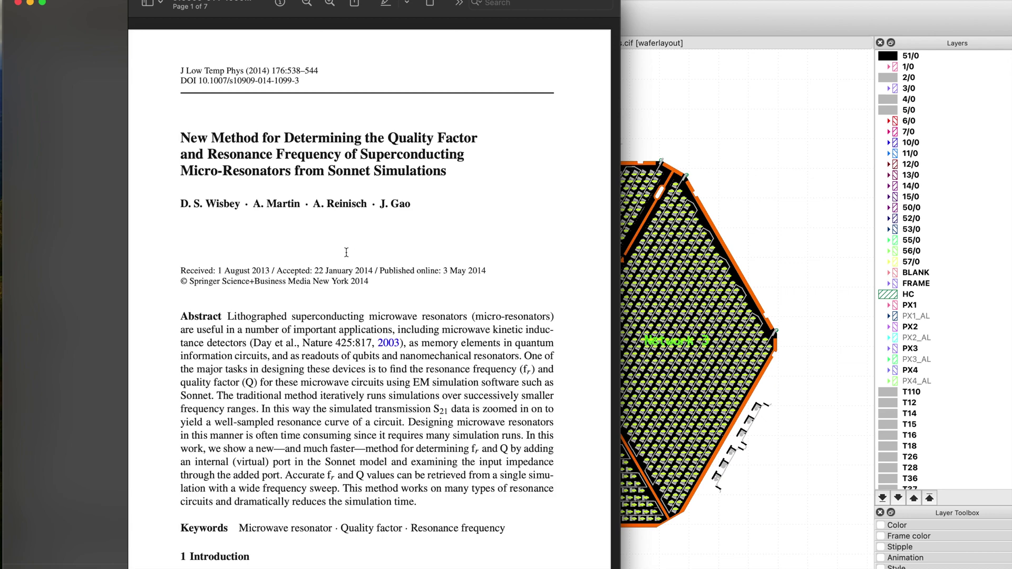
pyautogui.hotkey('ctrl', 'Up')
pyautogui.click(353, 18)
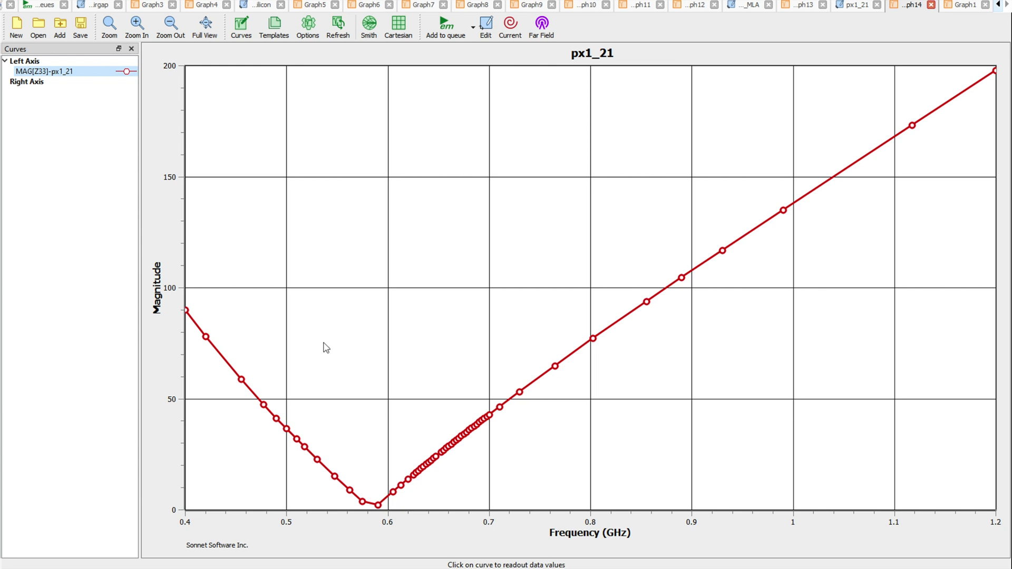
# Step: Change the format of the px1_21 Z33 curve from magnitude to Imaginary
pyautogui.doubleClick(79, 72)
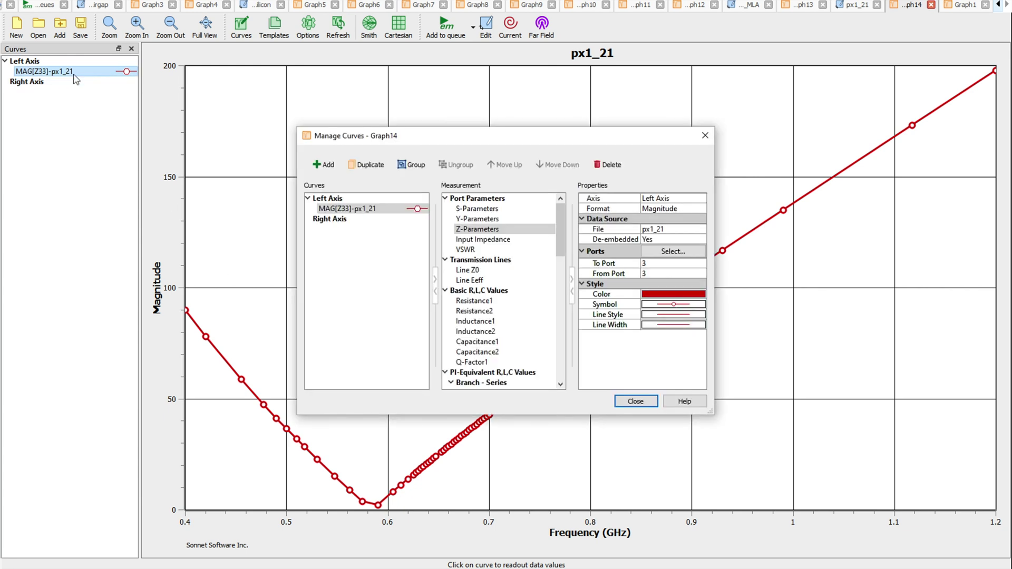
pyautogui.click(669, 209)
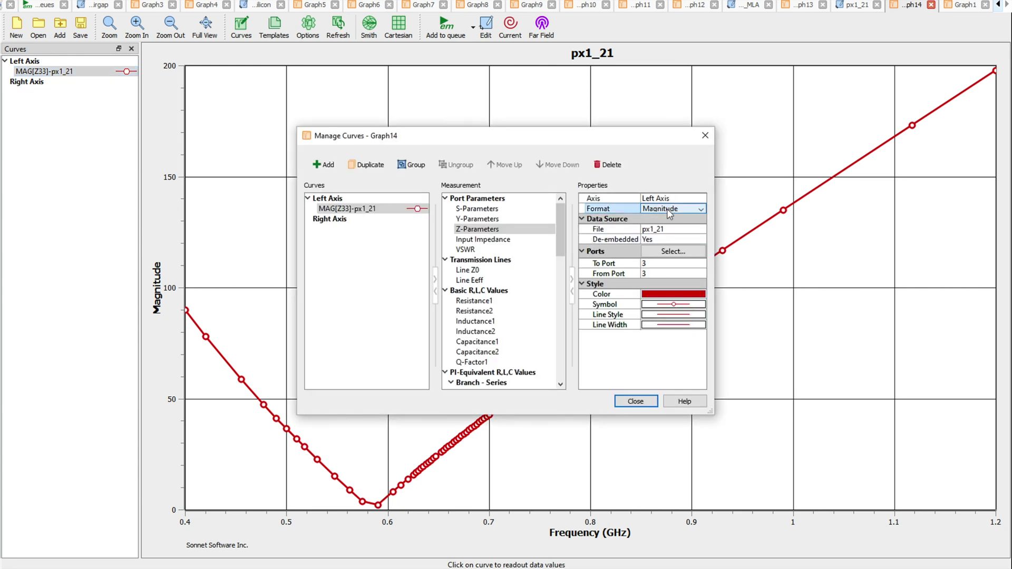
pyautogui.click(668, 210)
pyautogui.click(664, 266)
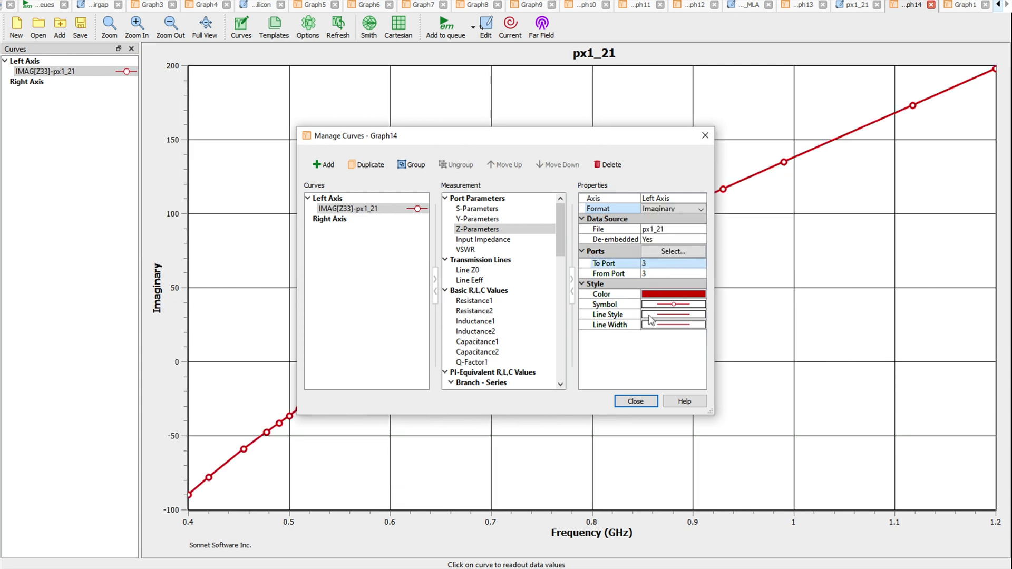
pyautogui.click(642, 402)
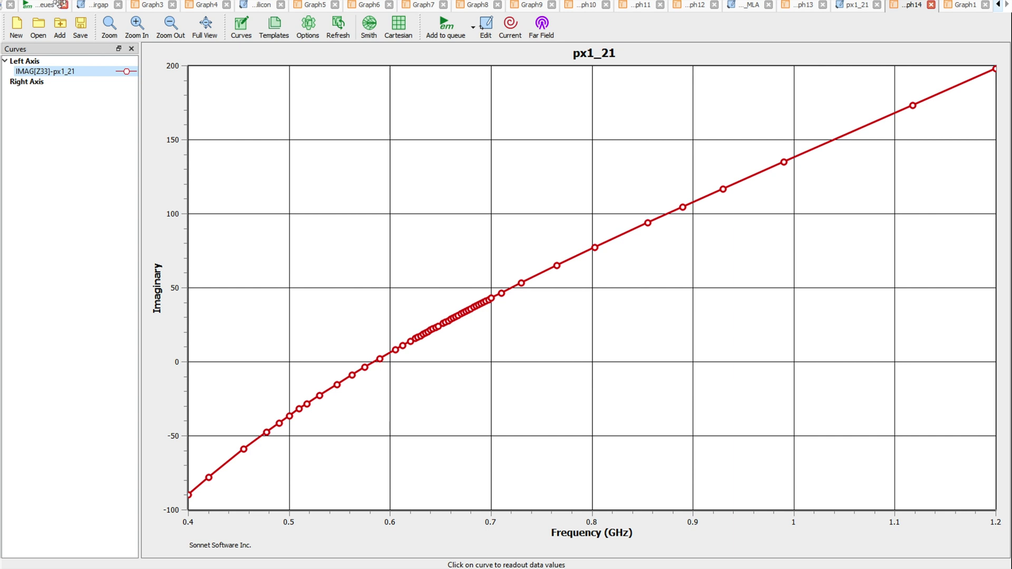
# Step: Create a new graph from the px1_21 queue job, switch its measurement to Z-Parameters and add the port 3 to port 3 curve
pyautogui.click(40, 5)
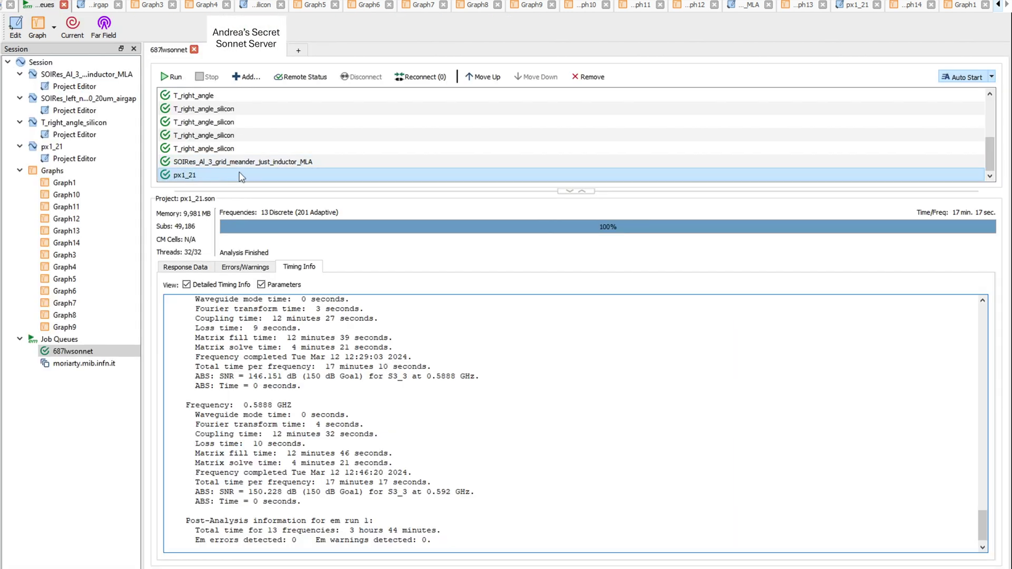
pyautogui.click(41, 32)
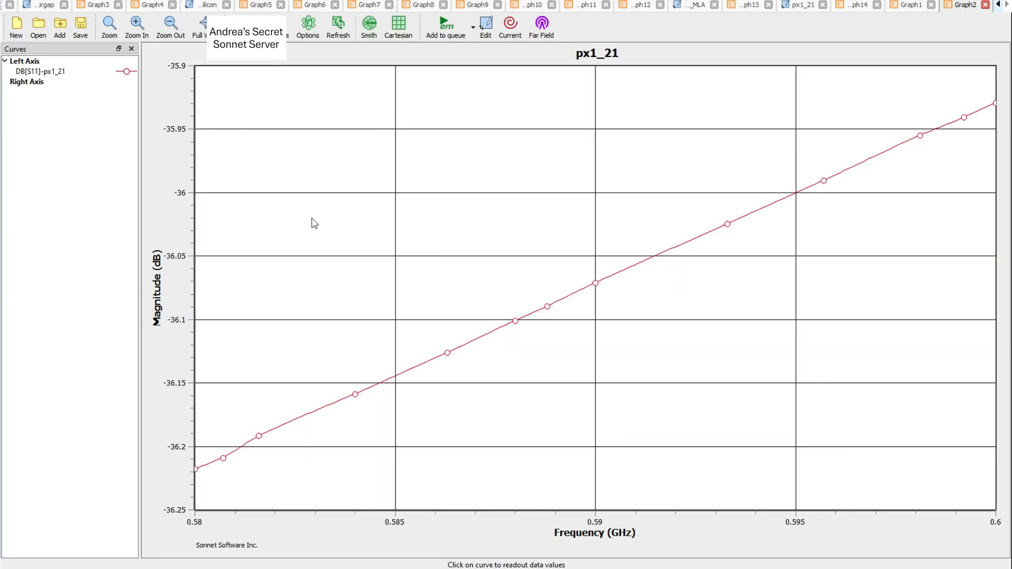
pyautogui.doubleClick(52, 73)
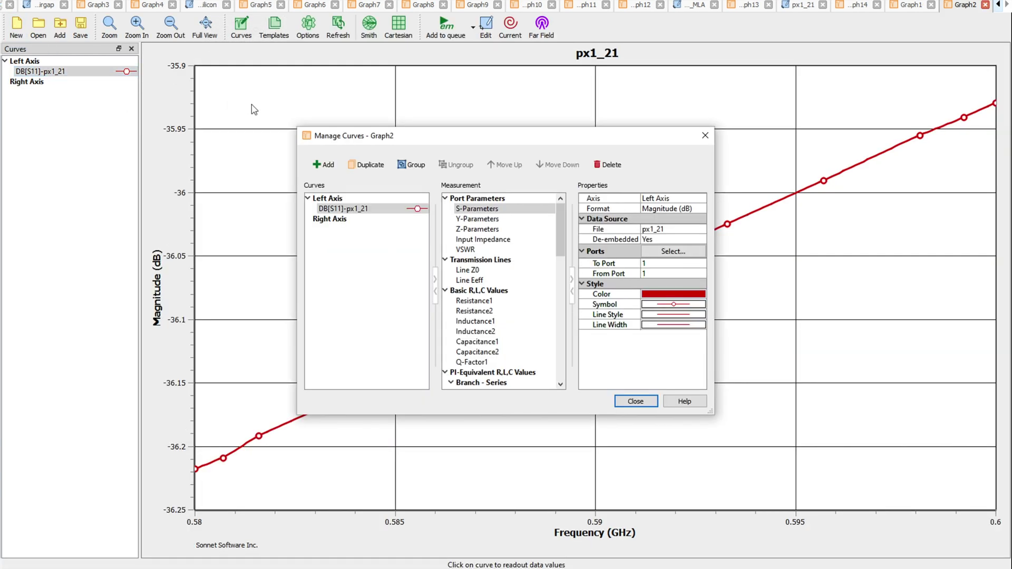
pyautogui.click(487, 230)
pyautogui.click(673, 251)
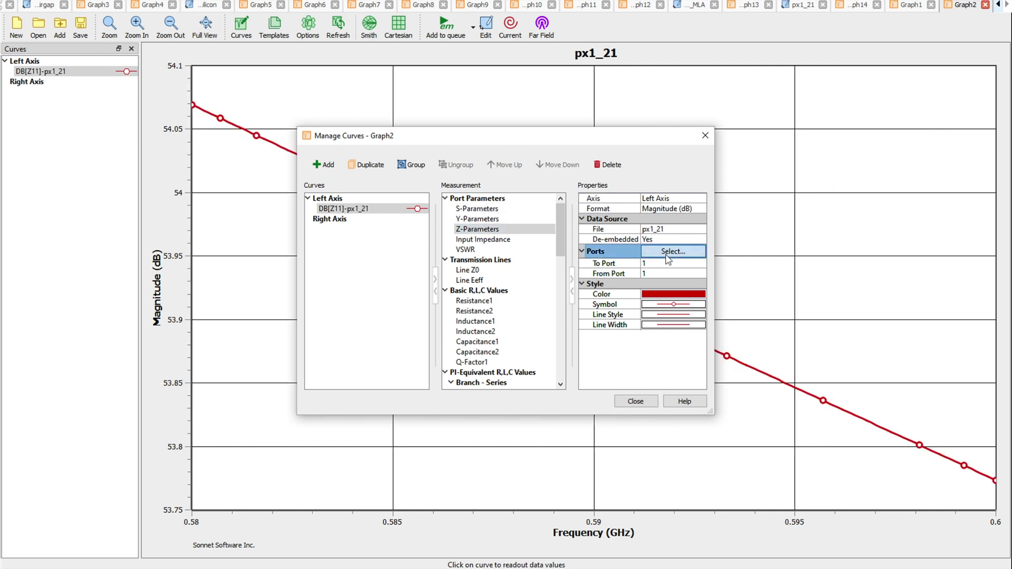
pyautogui.click(335, 306)
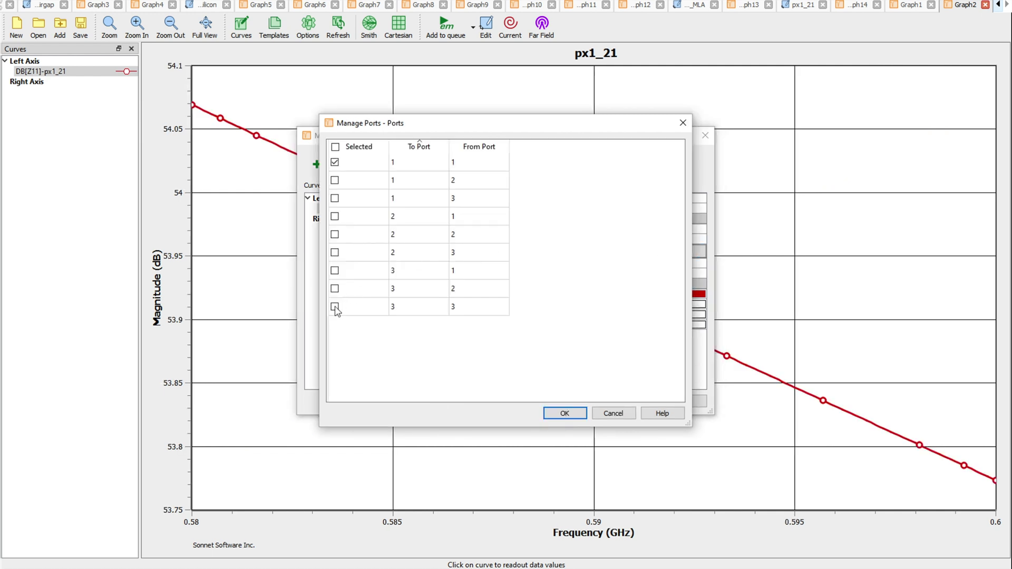
pyautogui.click(562, 413)
pyautogui.click(635, 401)
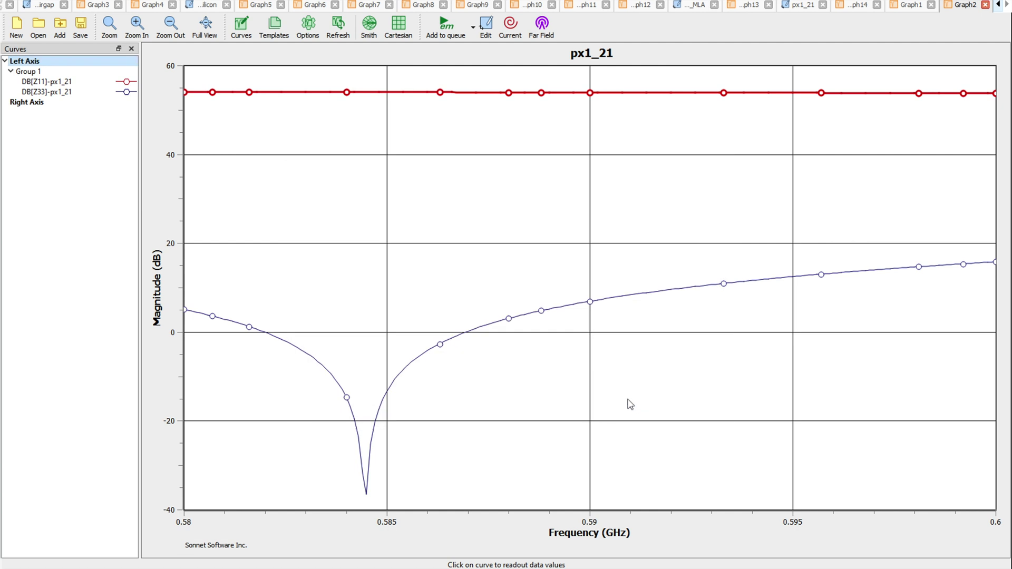
# Step: Delete the Z11 curve from the px1_21 graph, keeping only Z33
pyautogui.doubleClick(46, 82)
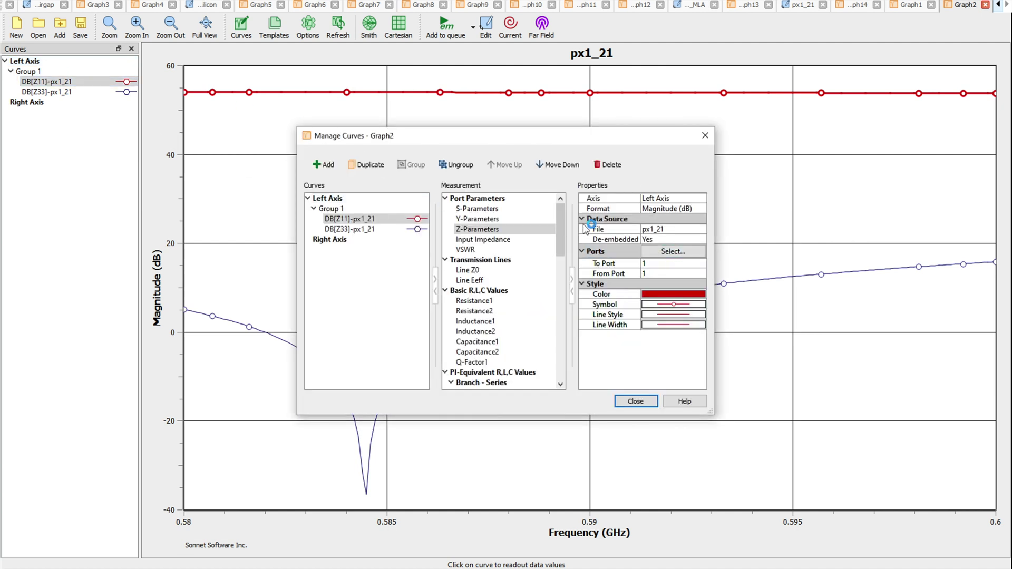
pyautogui.click(608, 164)
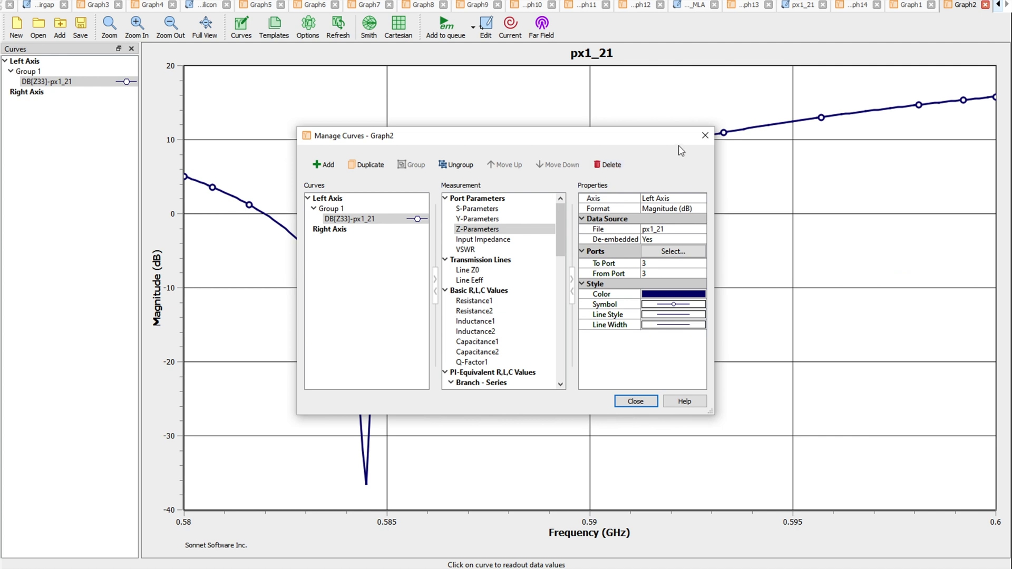
pyautogui.click(704, 136)
# Step: Trace the Z33 curve to its minimum and compare that frequency with pixel 21's design frequency in the Excel PX1List sheet
pyautogui.click(473, 212)
pyautogui.press('Left')
pyautogui.press('Left')
pyautogui.press('Left')
pyautogui.press('Left')
pyautogui.press('Left')
pyautogui.press('Left')
pyautogui.press('Left')
pyautogui.press('Left')
pyautogui.press('Left')
pyautogui.press('Left')
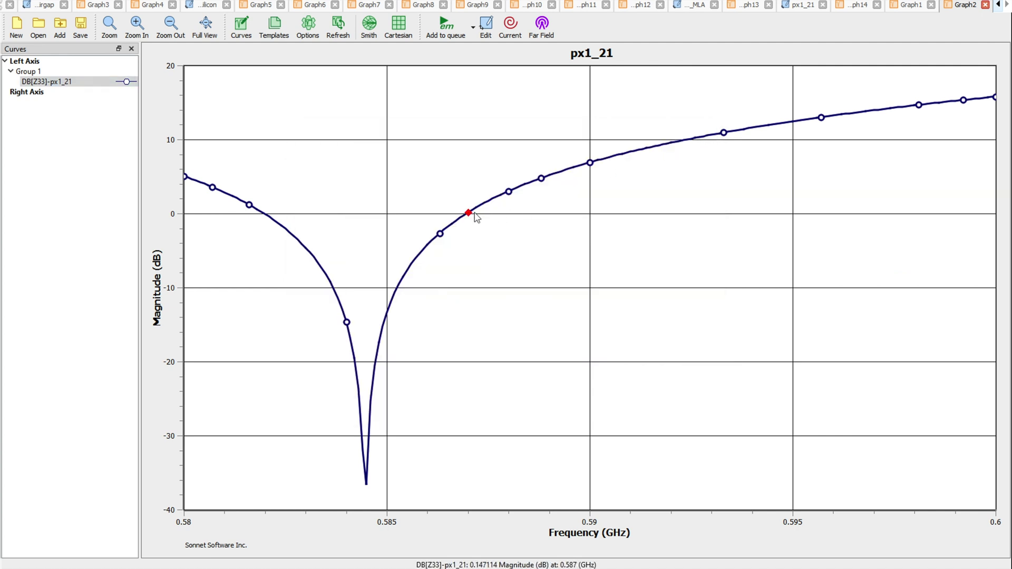
pyautogui.press('Left')
pyautogui.press('Left')
pyautogui.press('Left')
pyautogui.press('Left')
pyautogui.press('Left')
pyautogui.press('Left')
pyautogui.press('Left')
pyautogui.press('Left')
pyautogui.press('Left')
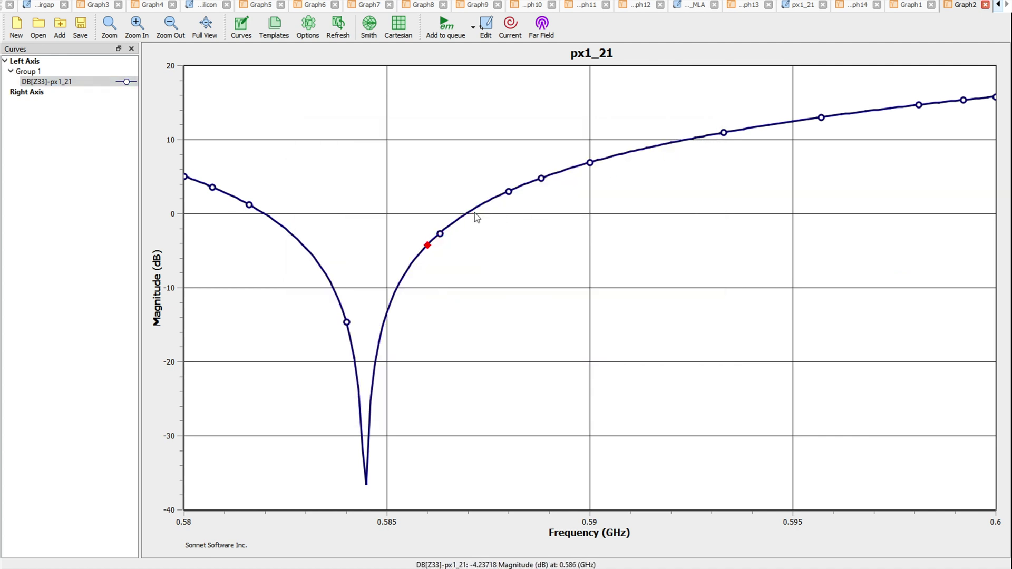
pyautogui.press('Left')
pyautogui.press('Left')
pyautogui.press('Left')
pyautogui.press('Left')
pyautogui.press('Left')
pyautogui.press('Left')
pyautogui.press('Left')
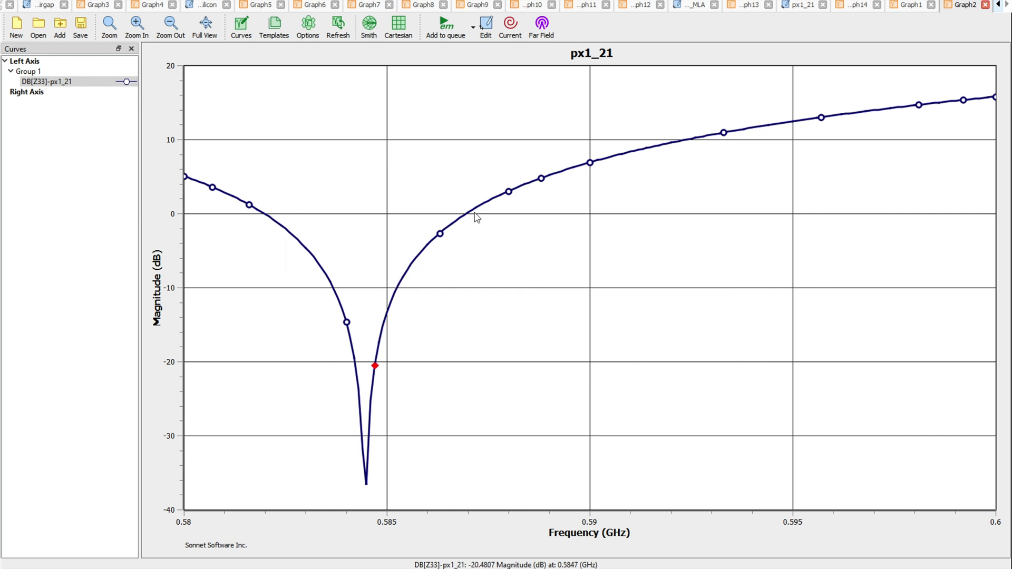
pyautogui.press('Right')
pyautogui.press('Left')
pyautogui.press('Left')
pyautogui.press('Right')
pyautogui.press('Right')
pyautogui.press('Left')
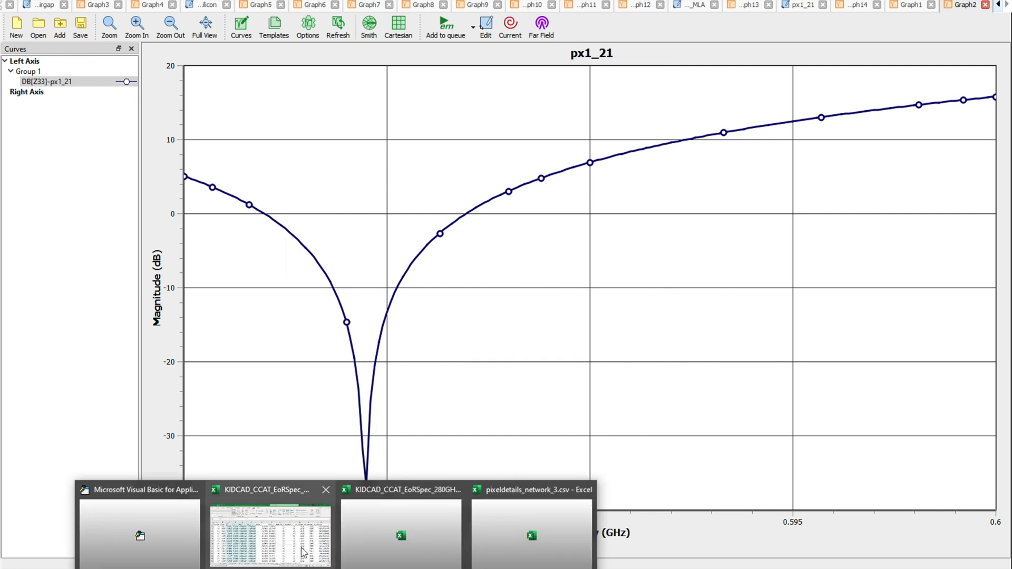
pyautogui.click(295, 548)
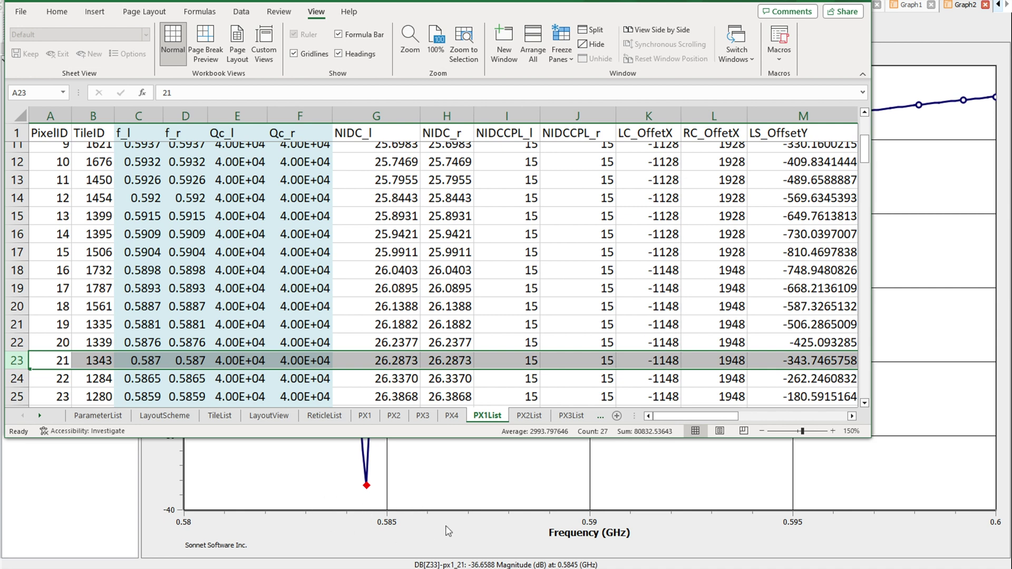
pyautogui.click(476, 516)
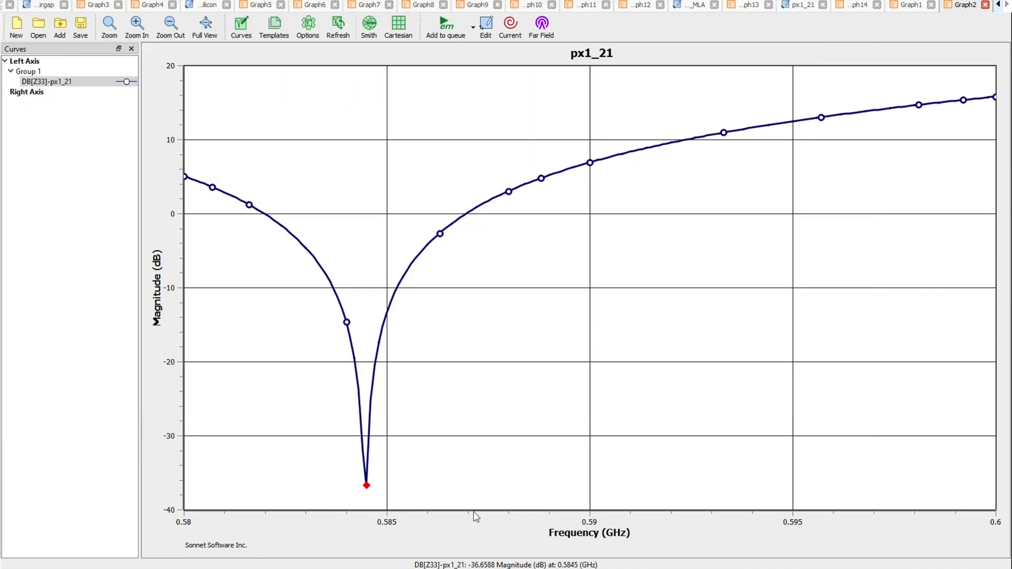
# Step: Add a curve on the right axis of the graph using the user equation QZin3 for px1_21
pyautogui.doubleClick(49, 83)
pyautogui.click(331, 230)
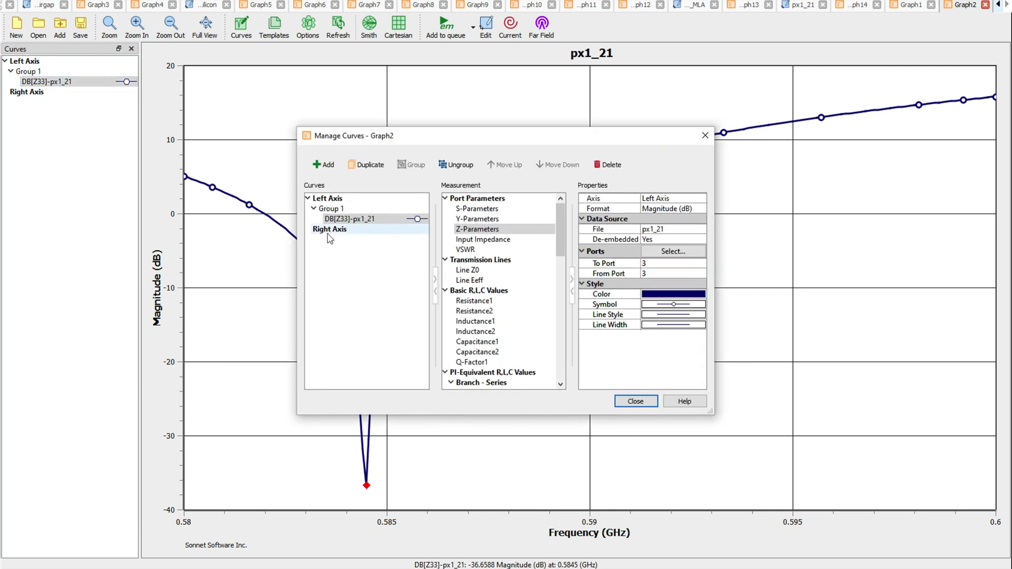
pyautogui.click(327, 167)
pyautogui.scroll(-1, 501, 331)
pyautogui.scroll(-4, 501, 331)
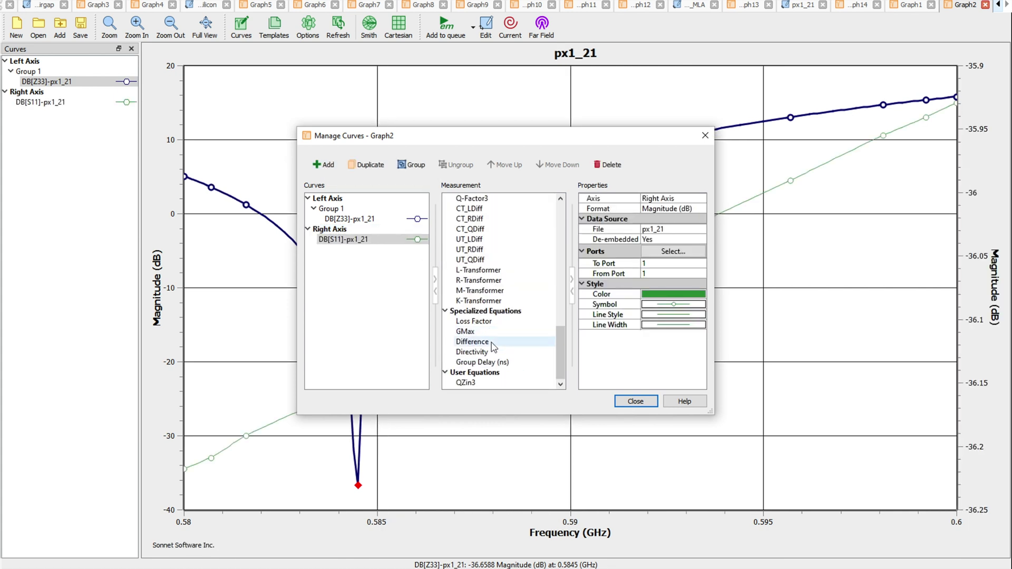
pyautogui.click(465, 382)
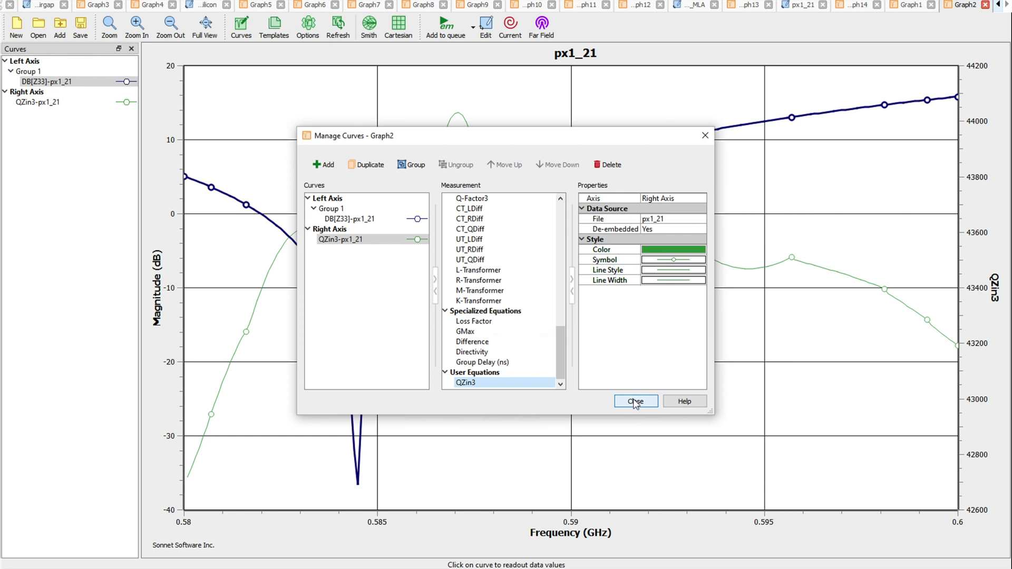
pyautogui.click(635, 402)
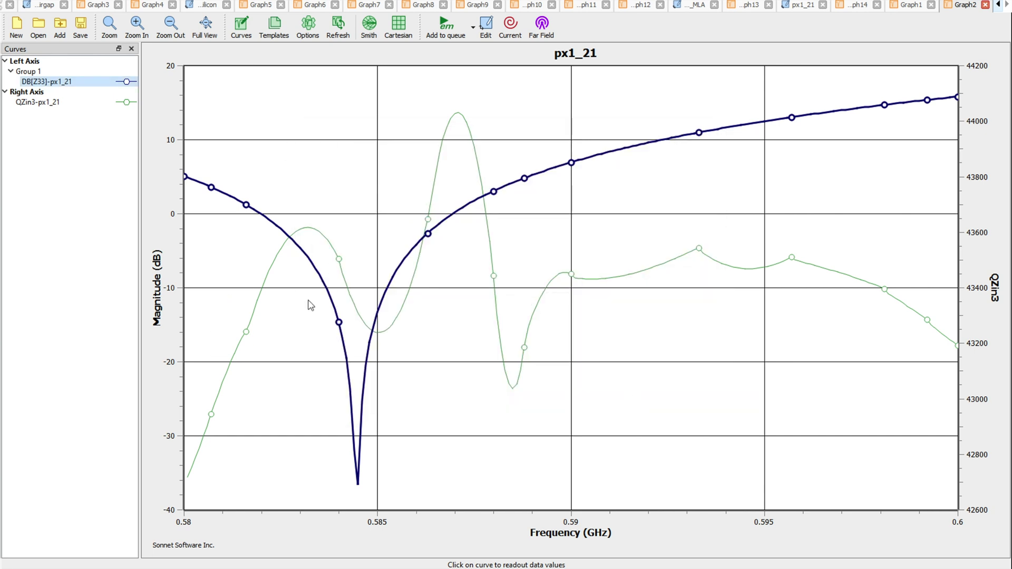
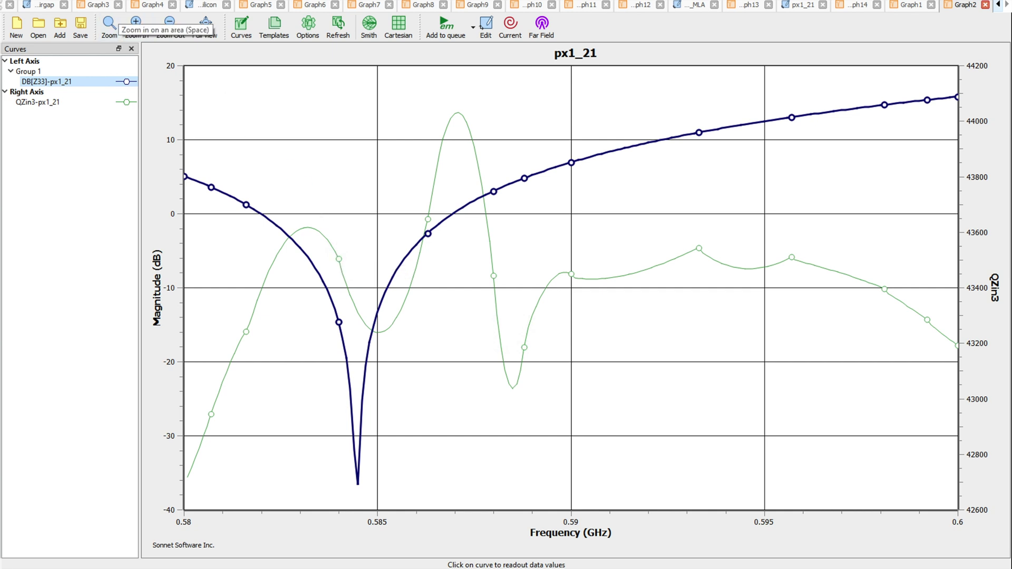
# Step: Open the QZin3 user equation in the Equation Editor and examine its quality factor expression for port 3
pyautogui.rightClick(106, 4)
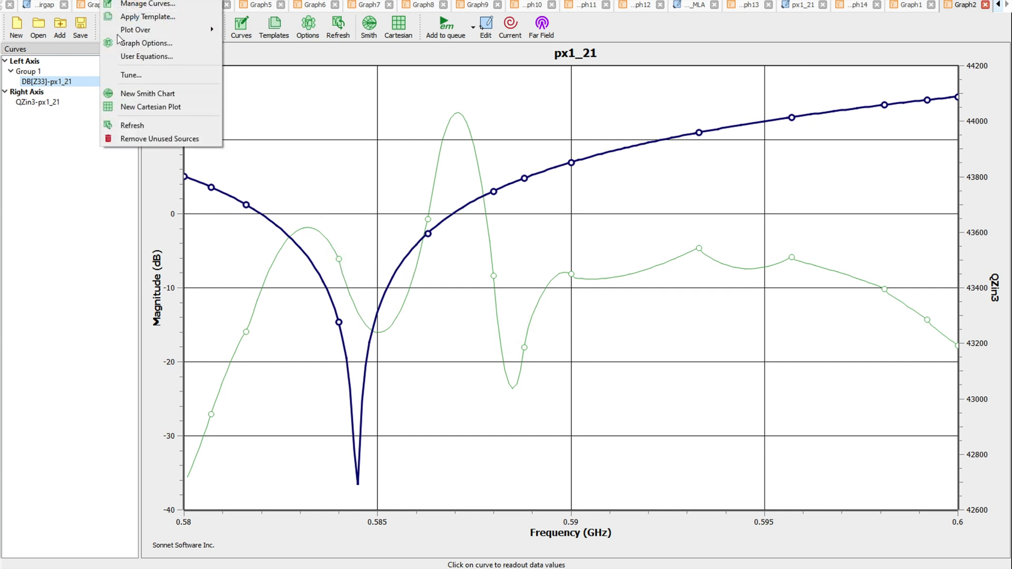
pyautogui.click(143, 56)
pyautogui.click(417, 206)
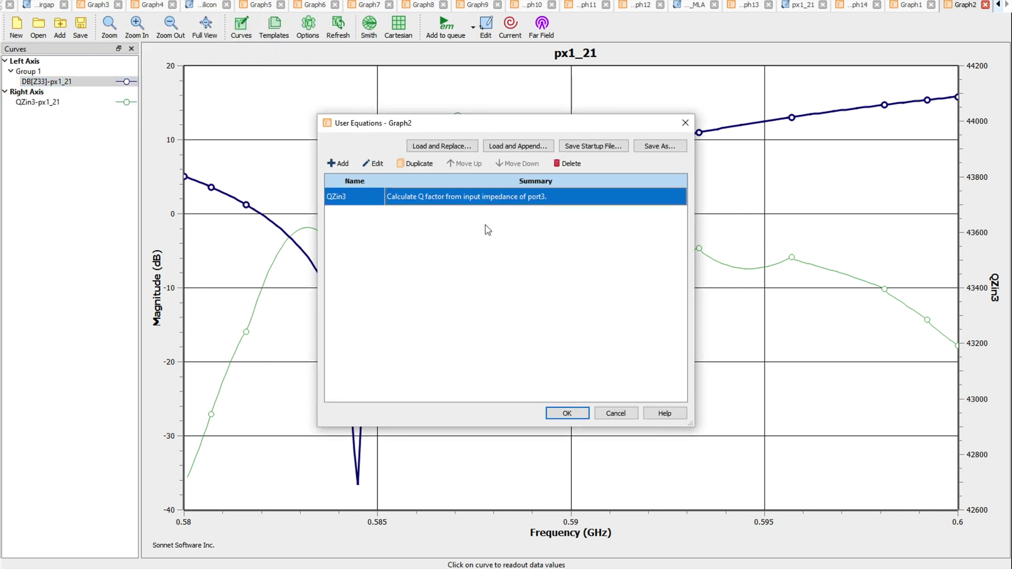
pyautogui.click(373, 163)
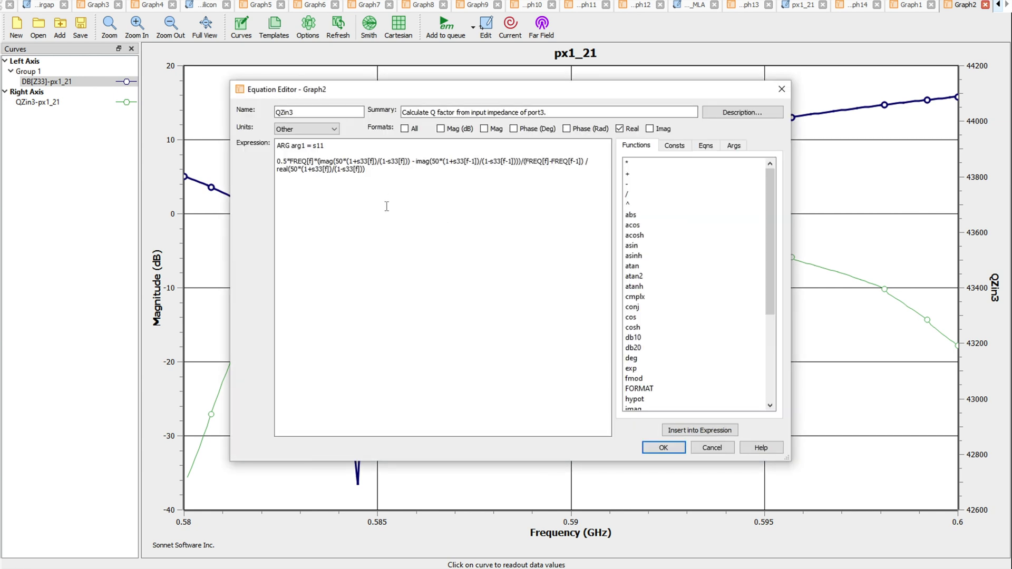
pyautogui.moveTo(364, 170); pyautogui.dragTo(274, 150)
pyautogui.click(380, 185)
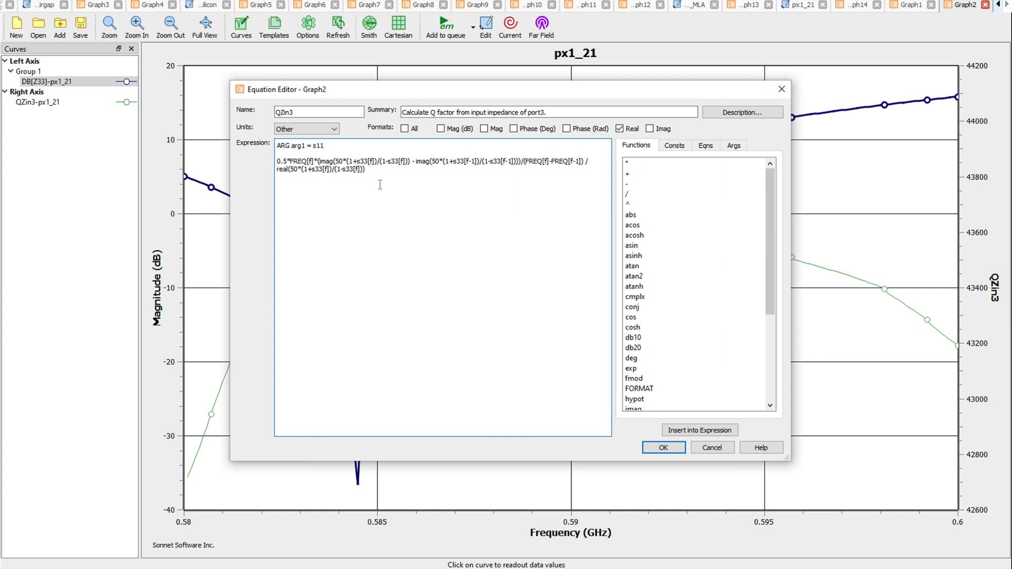
pyautogui.click(664, 451)
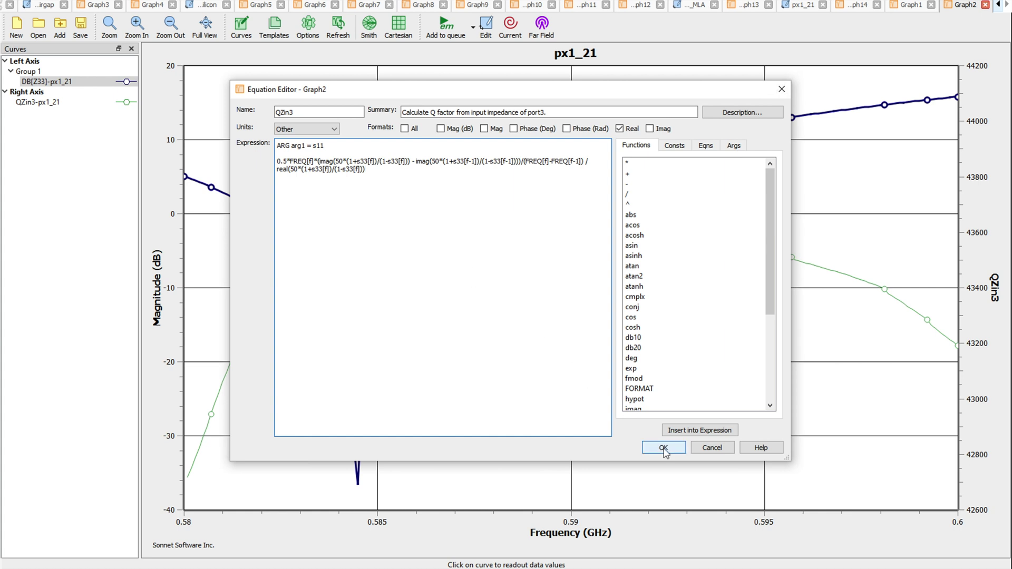
pyautogui.click(663, 449)
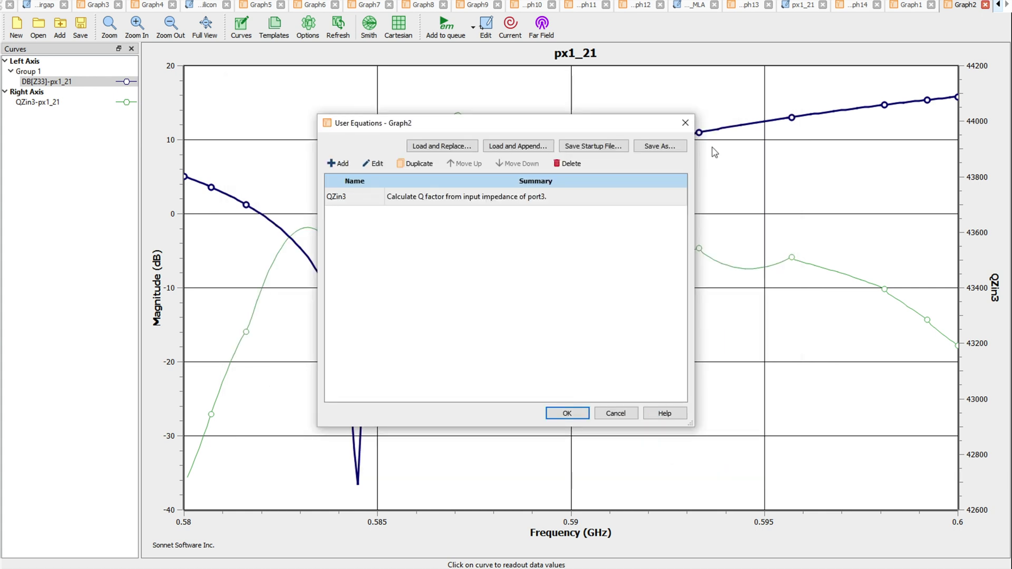
pyautogui.click(686, 123)
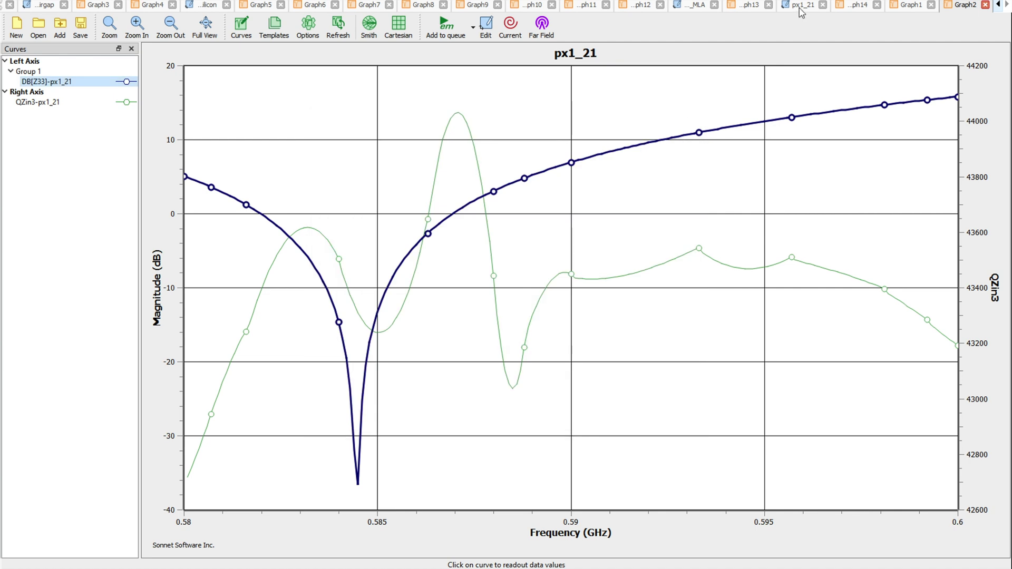
# Step: Delete internal port 3 from the inductor in the px1_21 layout
pyautogui.click(801, 7)
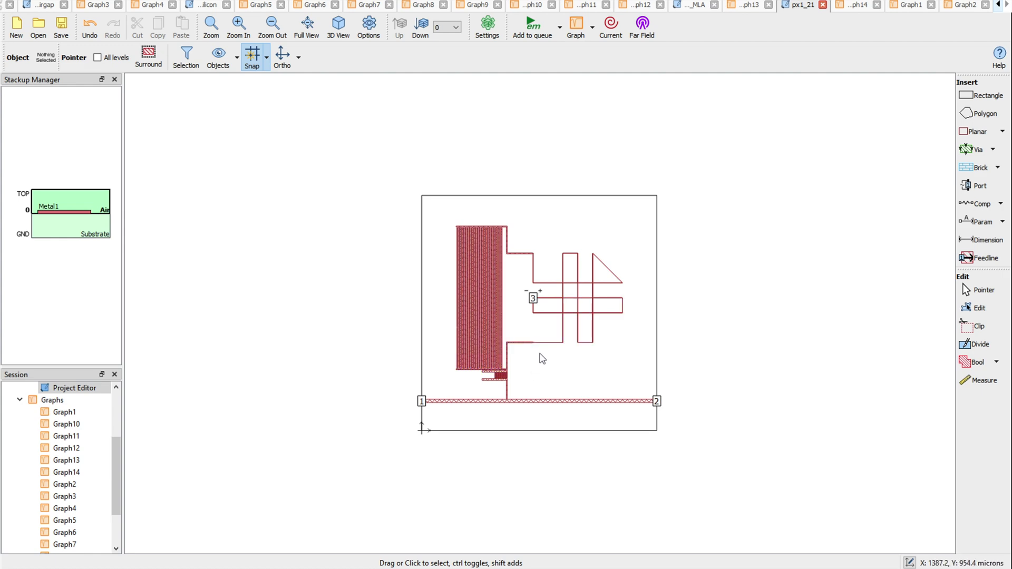
pyautogui.scroll(3, 538, 361)
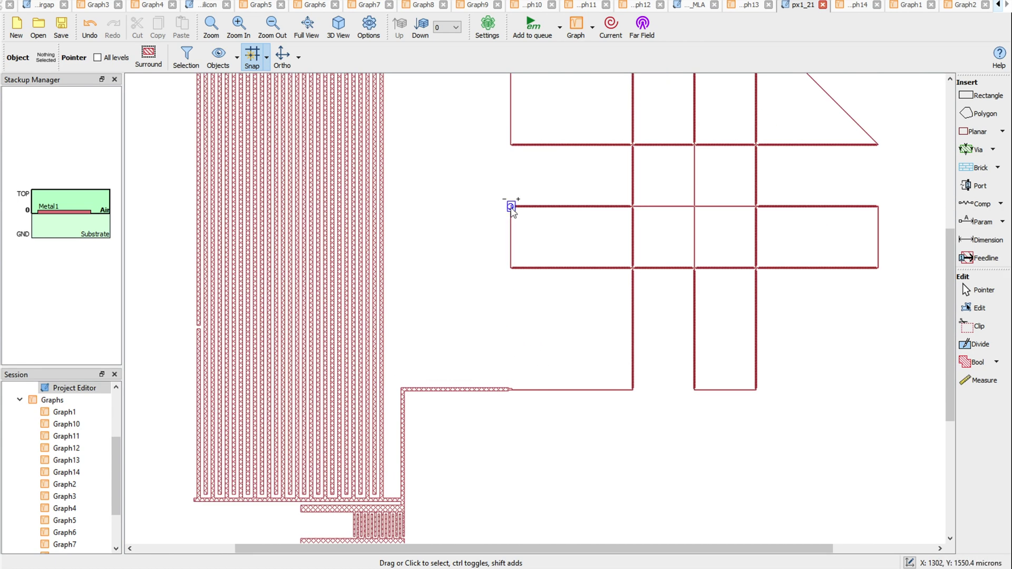
pyautogui.click(510, 206)
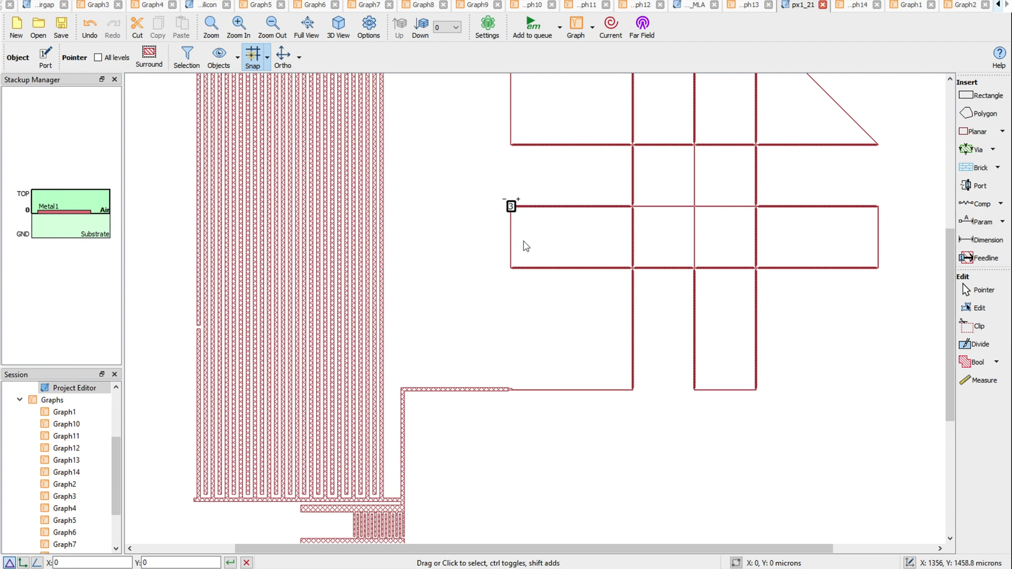
pyautogui.press('Delete')
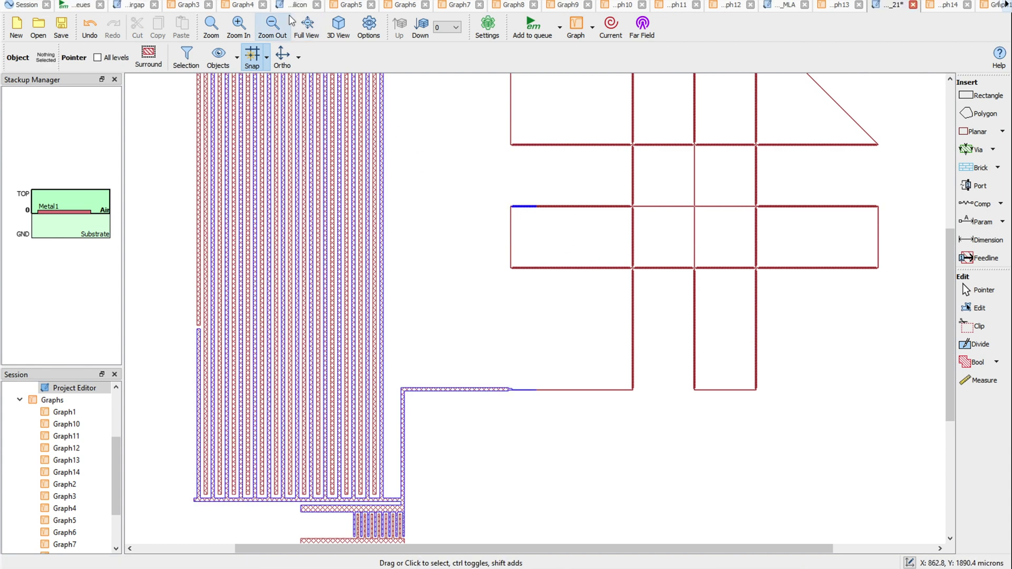
# Step: Check the px1_21 frequency sweep range against the Z33 resonance in the px1_21 graph
pyautogui.click(486, 33)
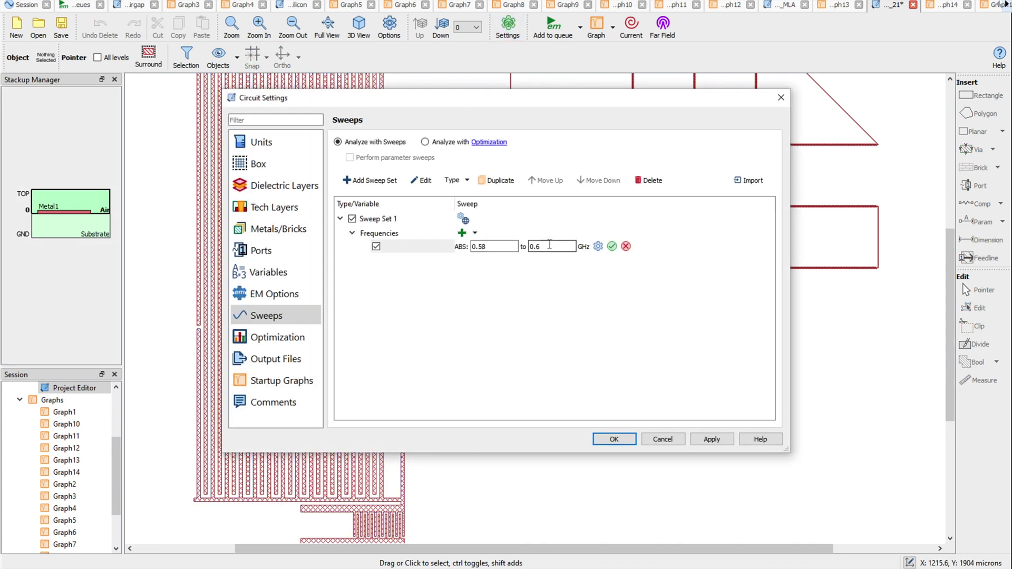
pyautogui.click(781, 97)
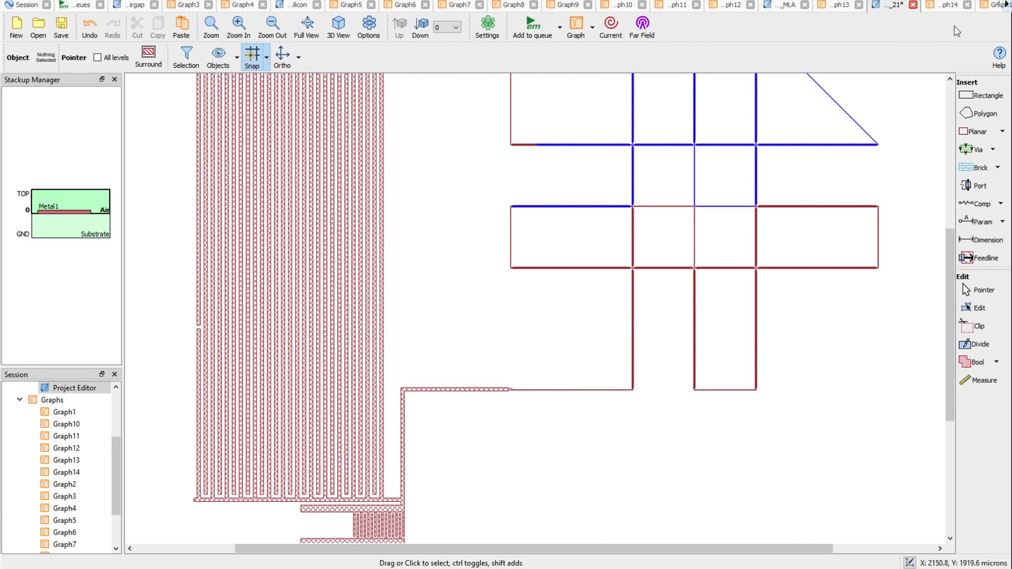
pyautogui.click(1007, 5)
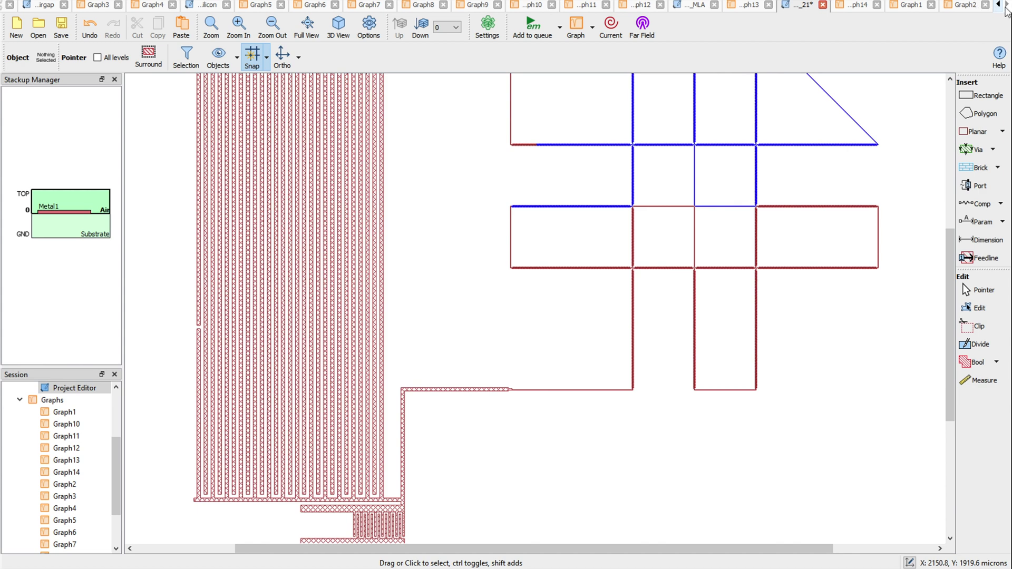
pyautogui.click(967, 5)
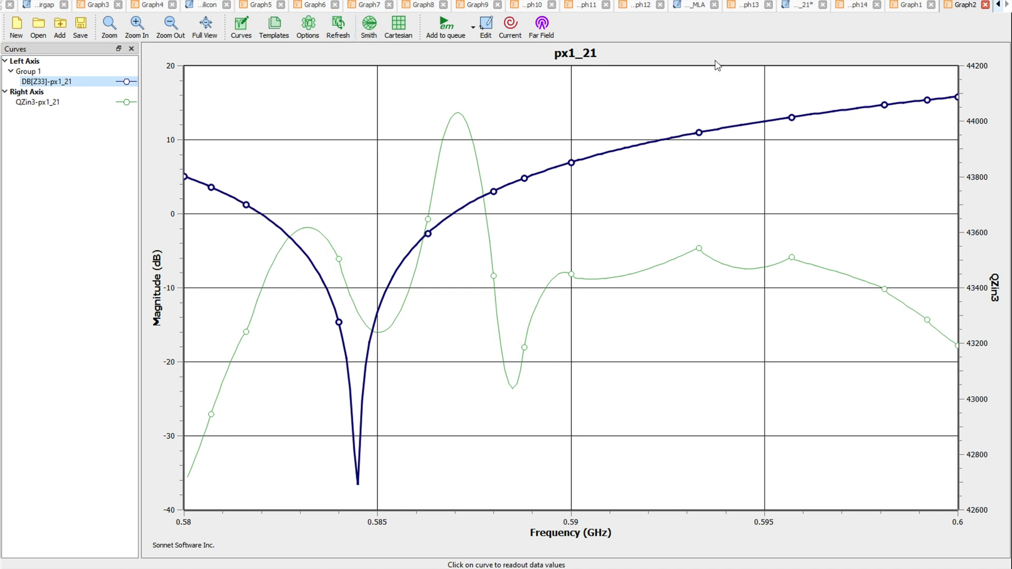
# Step: Set the end of the px1_21 frequency sweep to 0.59 GHz in the circuit settings
pyautogui.click(800, 7)
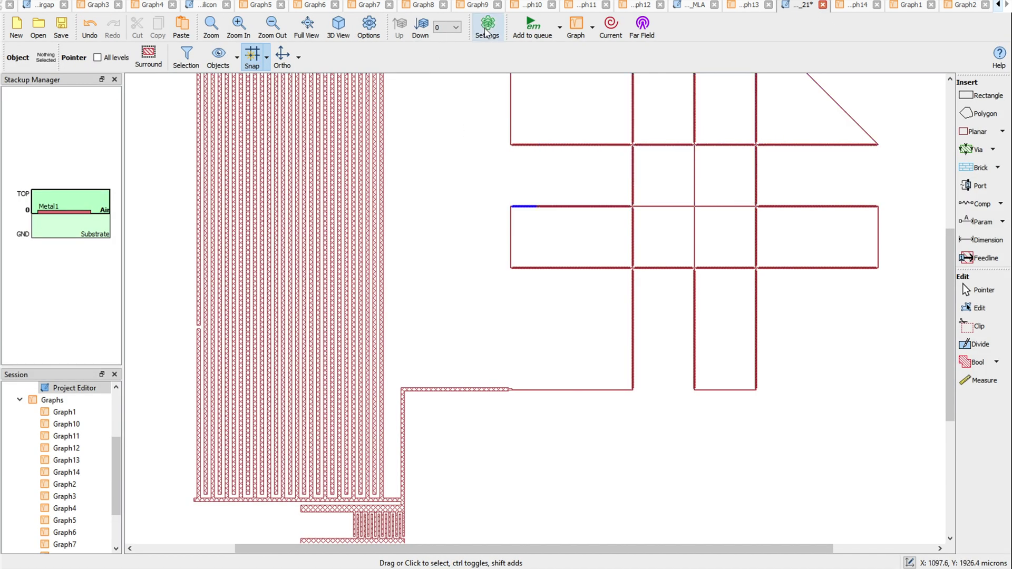
pyautogui.click(508, 23)
pyautogui.click(548, 247)
pyautogui.press('BackSpace')
pyautogui.write('59')
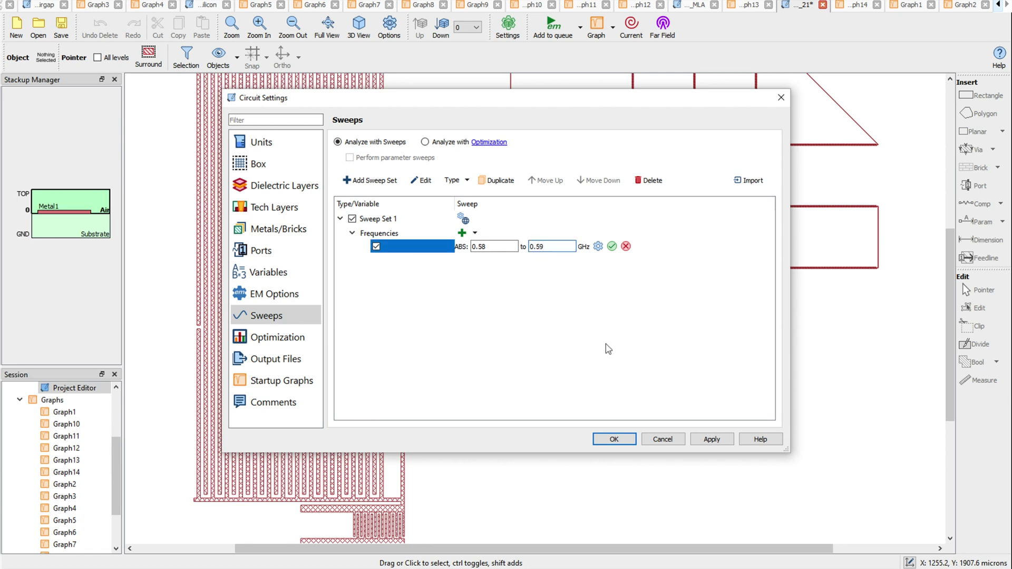
pyautogui.click(614, 439)
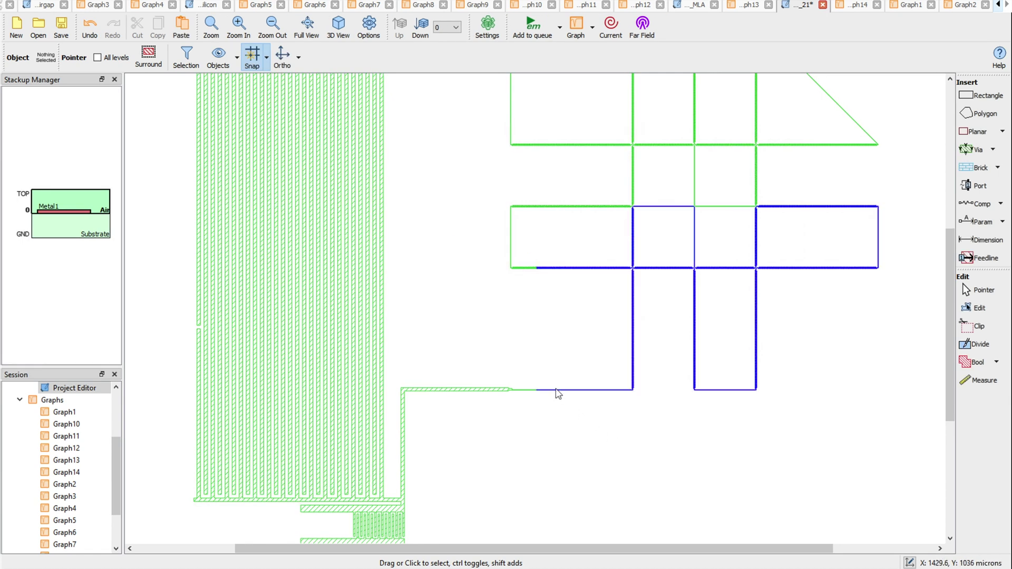
# Step: Change the planar metal of the eight resonator polygons from Unknown_metal to the metal used by the feedline
pyautogui.moveTo(384, 148); pyautogui.dragTo(683, 474)
pyautogui.doubleClick(444, 307)
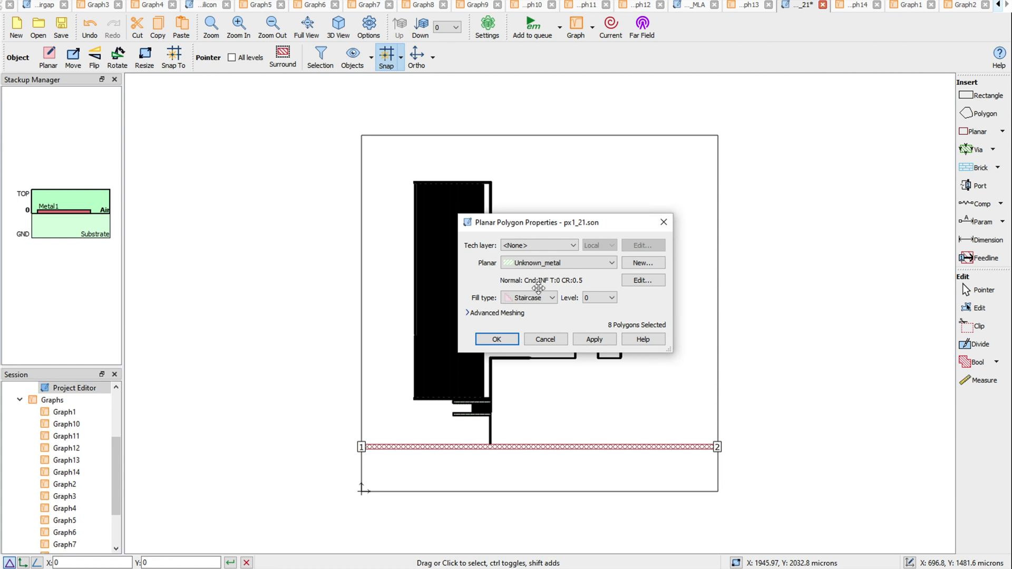
pyautogui.click(561, 264)
pyautogui.click(528, 289)
pyautogui.click(497, 339)
pyautogui.click(384, 294)
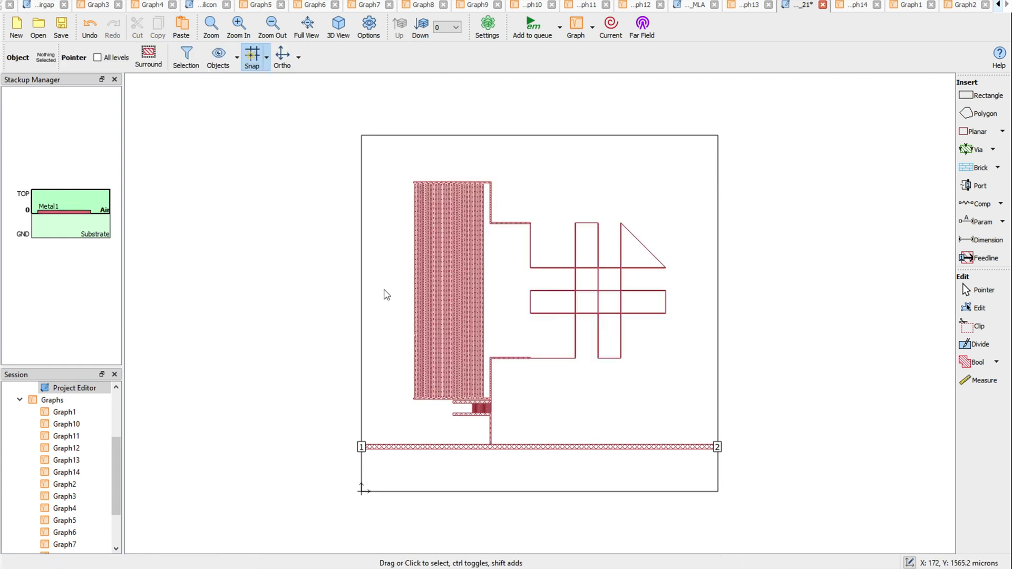
# Step: Save the project in the sonnet folder under the new name px1_21_no_internal.son
pyautogui.click(8, 0)
pyautogui.click(37, 114)
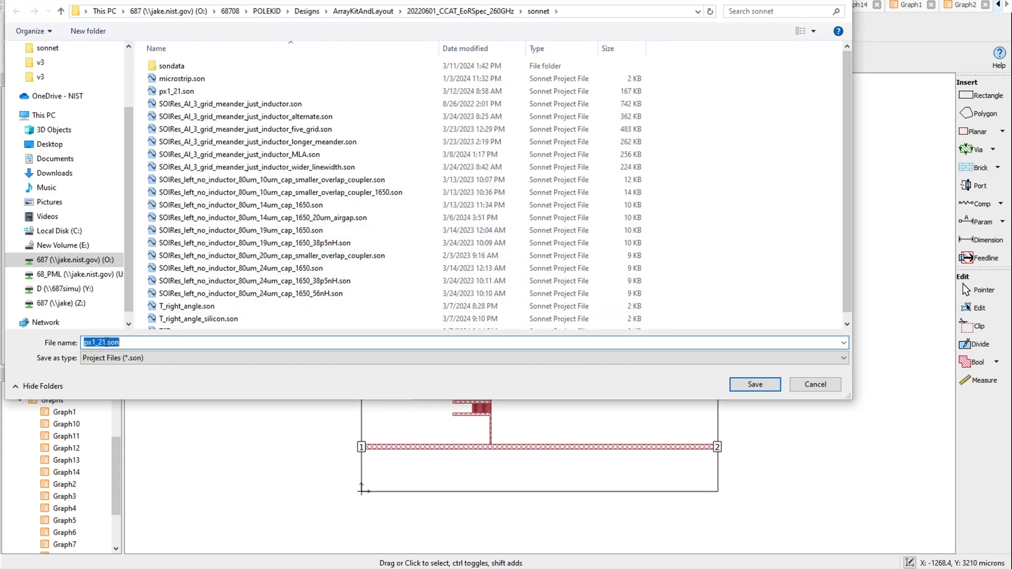
pyautogui.click(107, 343)
pyautogui.write('_no_internal')
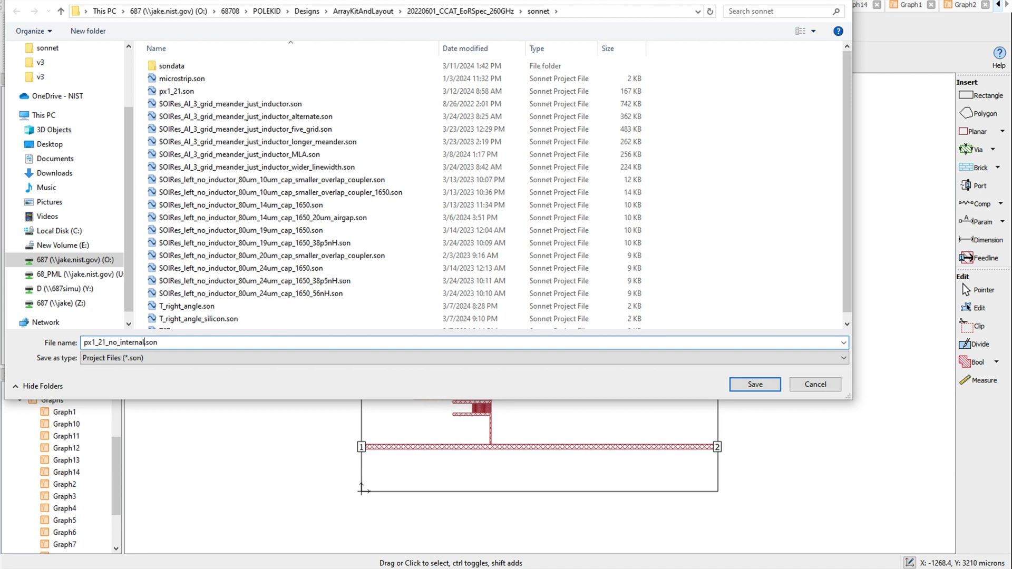
pyautogui.click(755, 384)
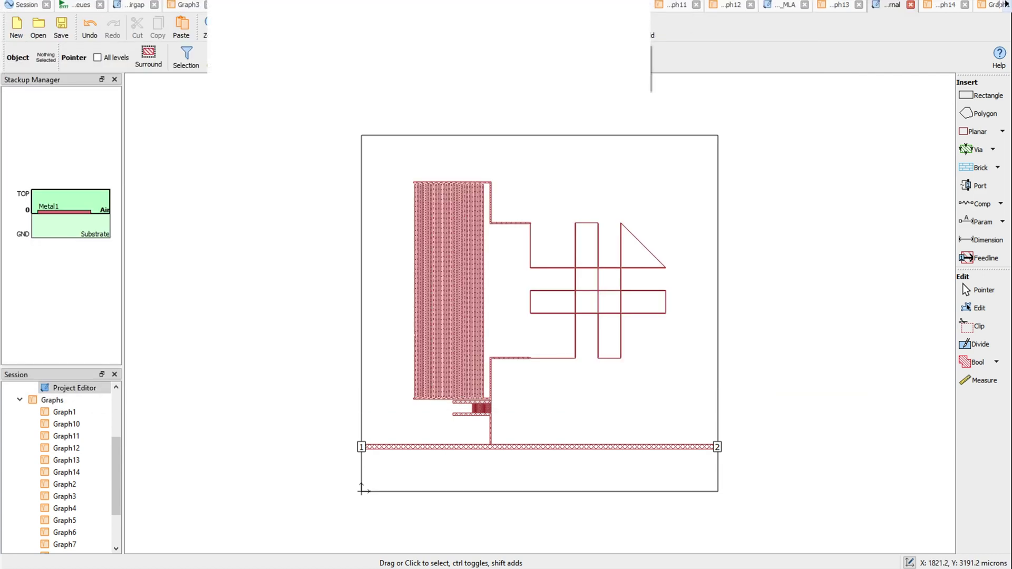
pyautogui.click(570, 65)
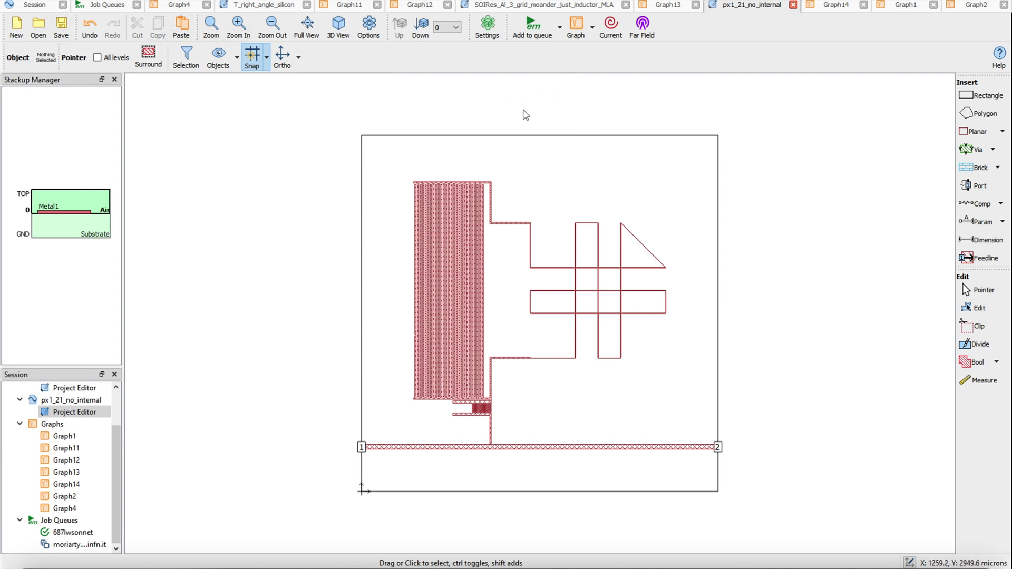
# Step: Review the frequency sweep sets in the circuit settings of px1_21_no_internal
pyautogui.click(488, 30)
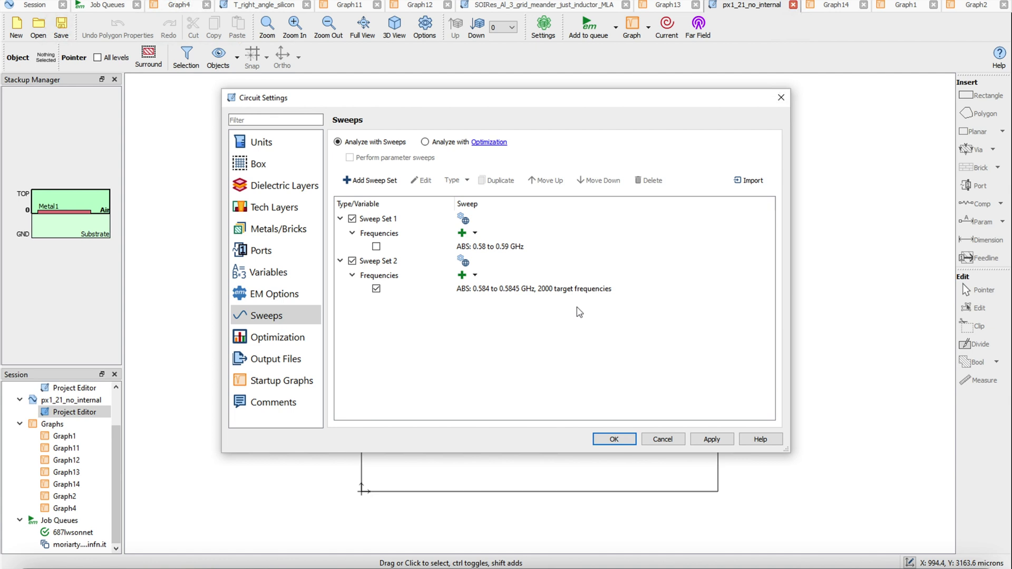
pyautogui.click(606, 439)
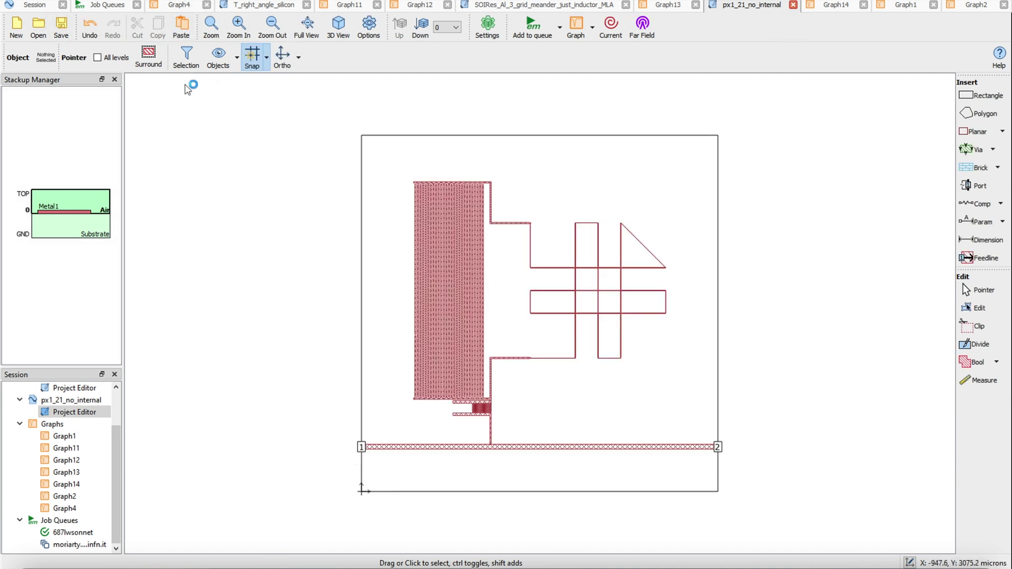
# Step: Create a graph of px1_21_no_internal and change its curve to S21, to port 2 from port 1
pyautogui.click(574, 26)
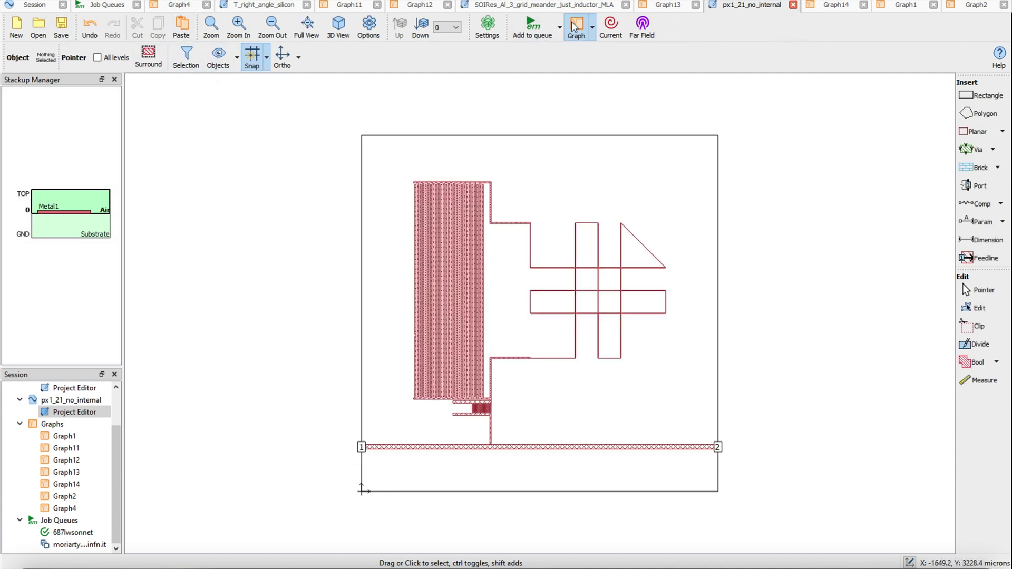
pyautogui.doubleClick(73, 73)
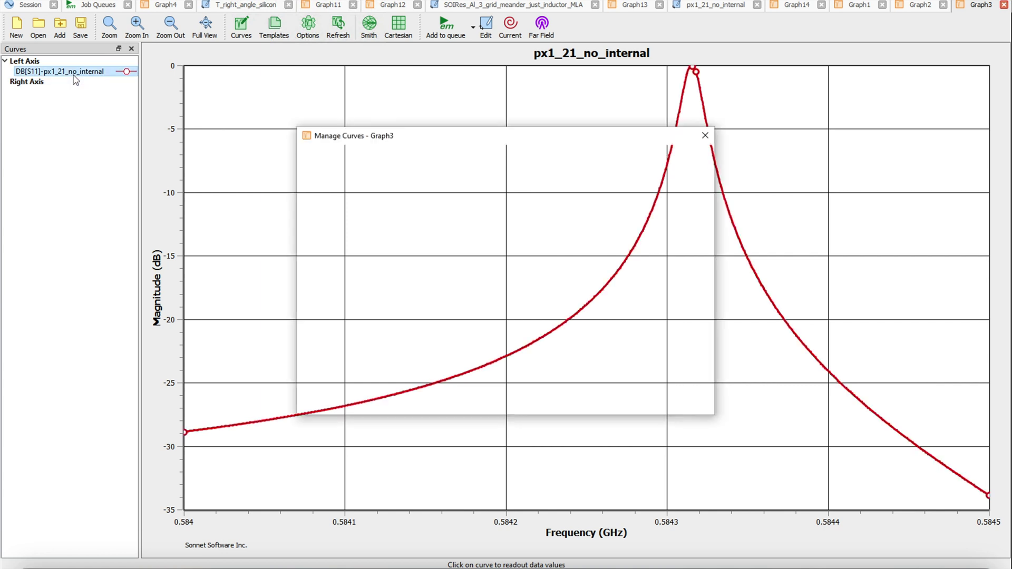
pyautogui.click(672, 252)
pyautogui.click(672, 251)
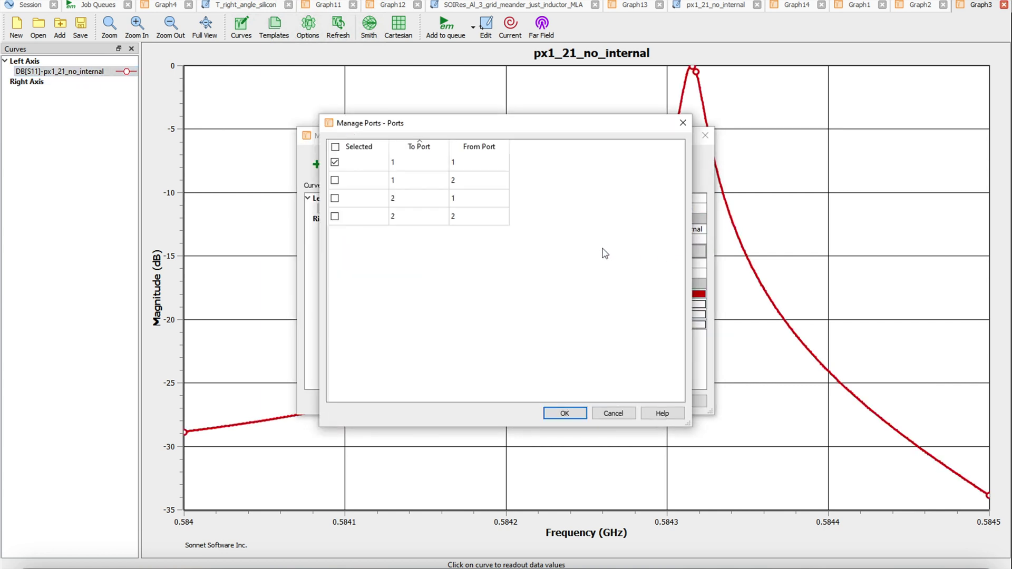
pyautogui.click(335, 199)
pyautogui.click(564, 413)
pyautogui.click(633, 401)
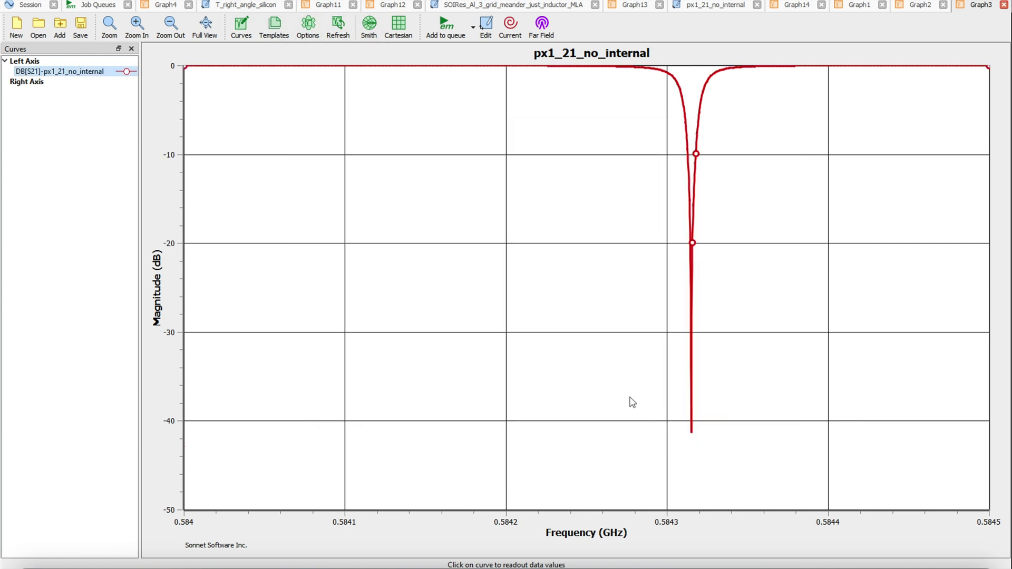
# Step: Trace the S21 curve of px1_21_no_internal to its minimum to read the resonance frequency
pyautogui.click(701, 137)
pyautogui.press('Left')
pyautogui.press('Left')
pyautogui.press('Left')
pyautogui.press('Left')
pyautogui.press('Left')
pyautogui.press('Left')
pyautogui.press('Left')
pyautogui.press('Left')
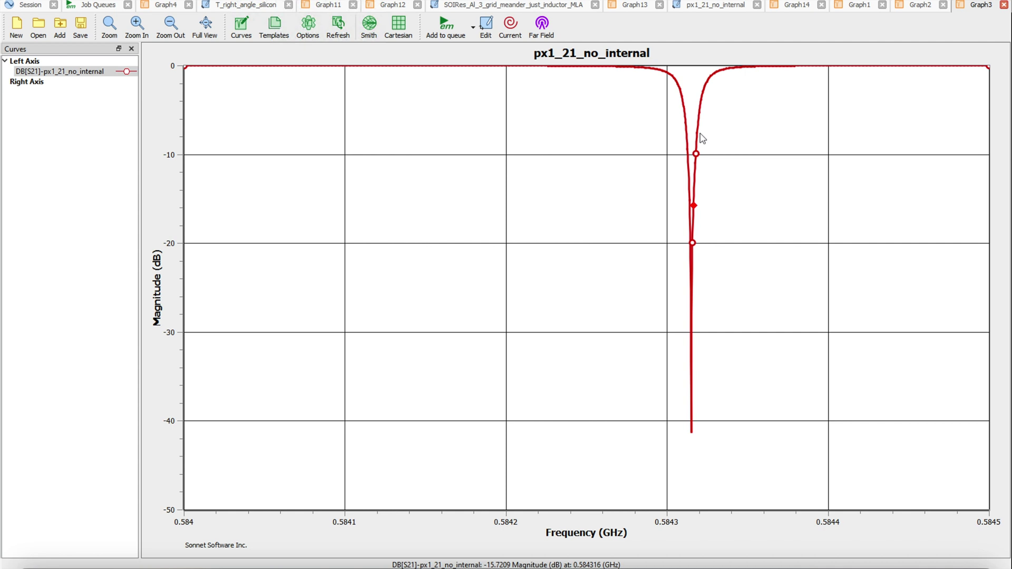
pyautogui.press('Left')
pyautogui.press('Left')
pyautogui.press('Left')
pyautogui.press('Right')
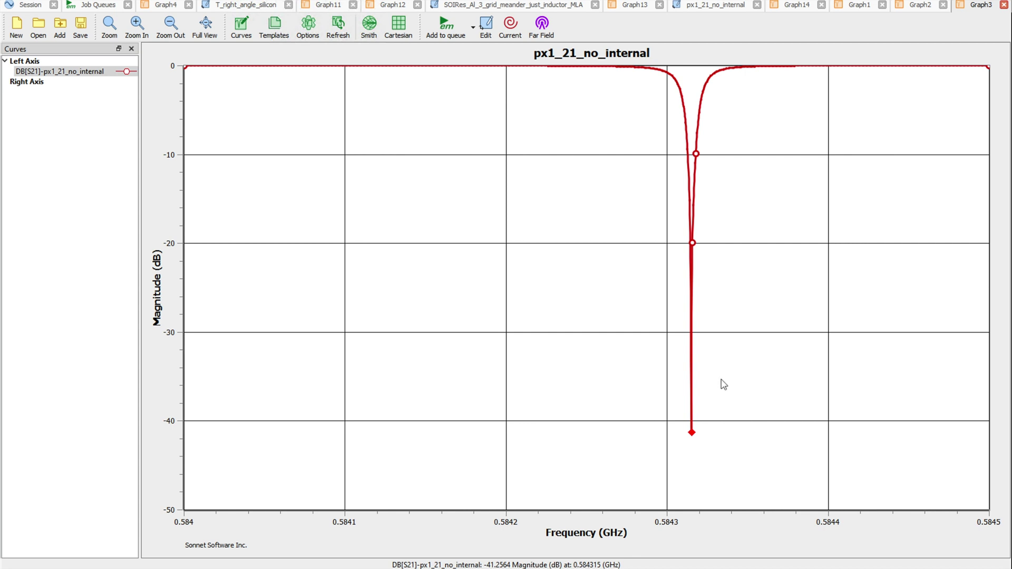
# Step: Compare the Z33 minimum in the px1_21 graph with the S21 resonance in the px1_21_no_internal graph
pyautogui.click(905, 8)
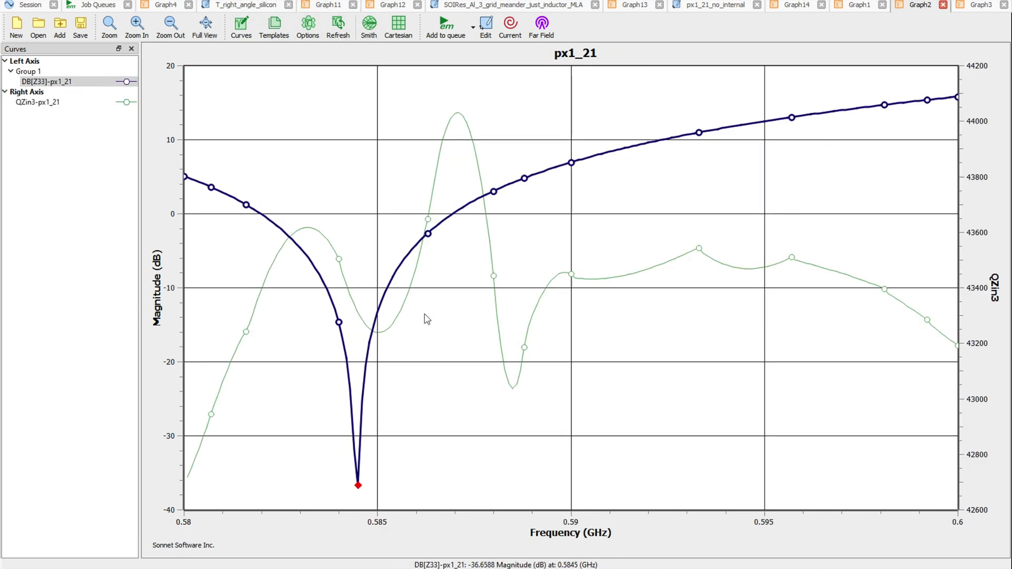
pyautogui.press('Left')
pyautogui.press('Left')
pyautogui.press('Right')
pyautogui.press('Right')
pyautogui.press('Right')
pyautogui.press('Left')
pyautogui.press('Left')
pyautogui.press('Right')
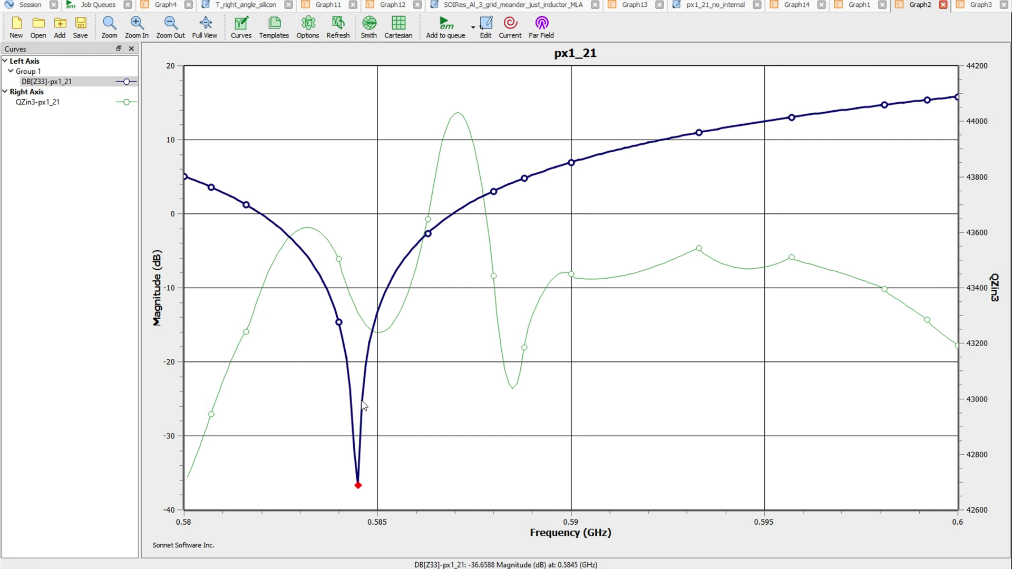
pyautogui.click(976, 5)
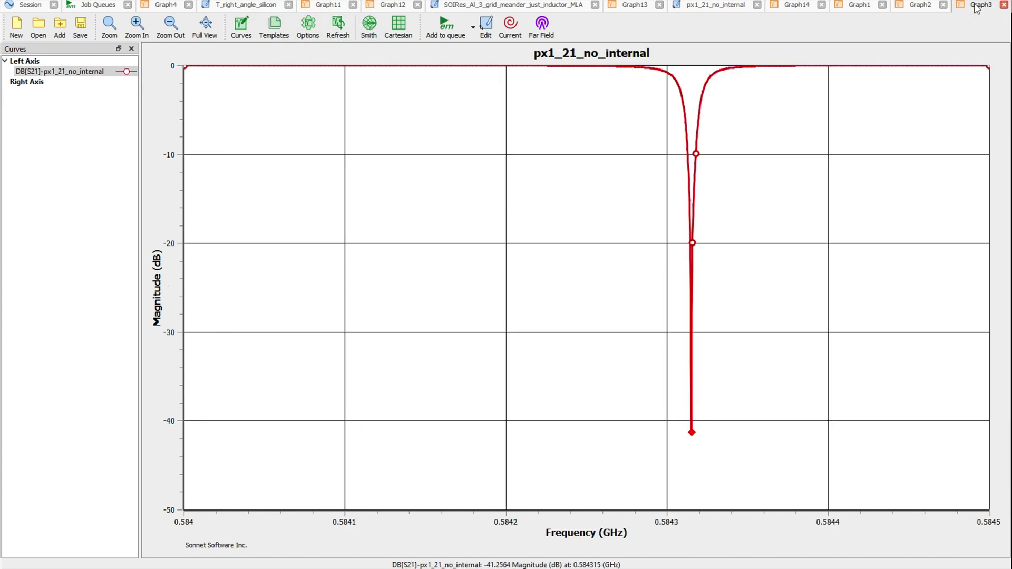
# Step: Trace the S21 curve of px1_21_no_internal to its -3 dB points on both sides of the dip to read the bandwidth
pyautogui.click(703, 96)
pyautogui.press('Right')
pyautogui.press('Right')
pyautogui.press('Right')
pyautogui.press('Left')
pyautogui.press('Left')
pyautogui.press('Left')
pyautogui.press('Left')
pyautogui.press('Left')
pyautogui.press('Right')
pyautogui.click(684, 104)
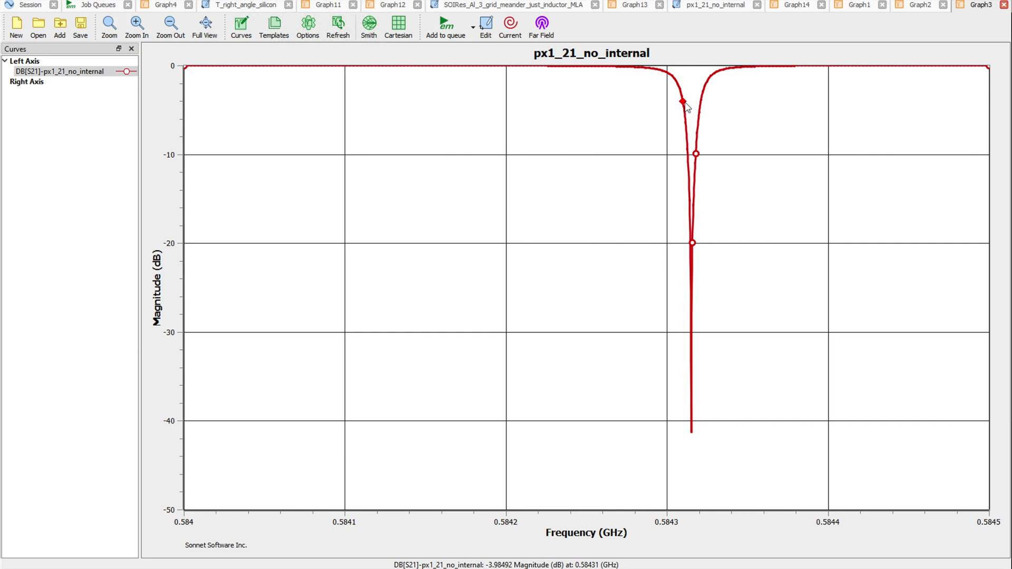
pyautogui.press('Left')
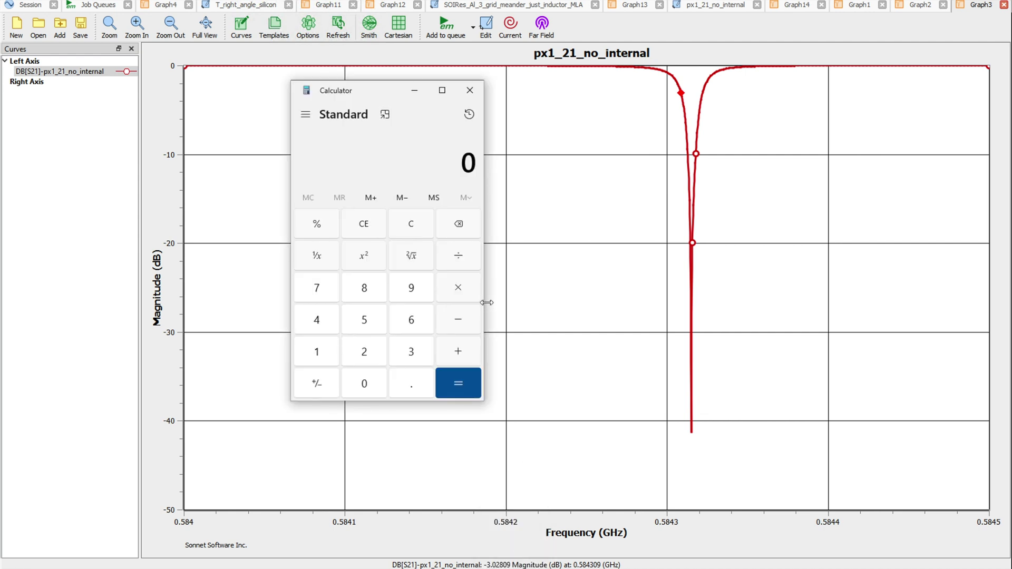
# Step: Calculate the quality factor in Calculator by dividing 0.5843 by the 0.000013 bandwidth
pyautogui.click(409, 389)
pyautogui.click(371, 323)
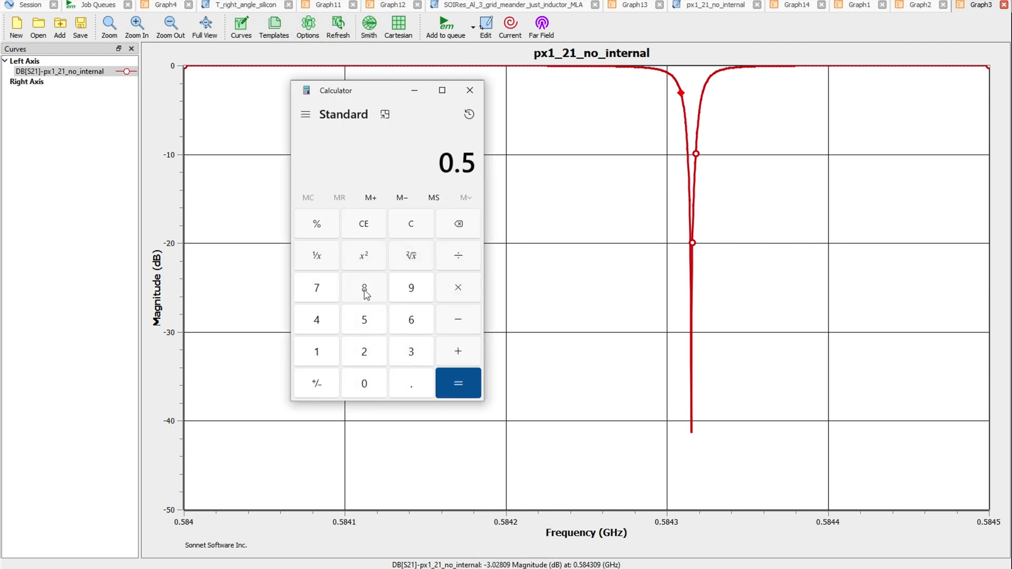
pyautogui.click(366, 294)
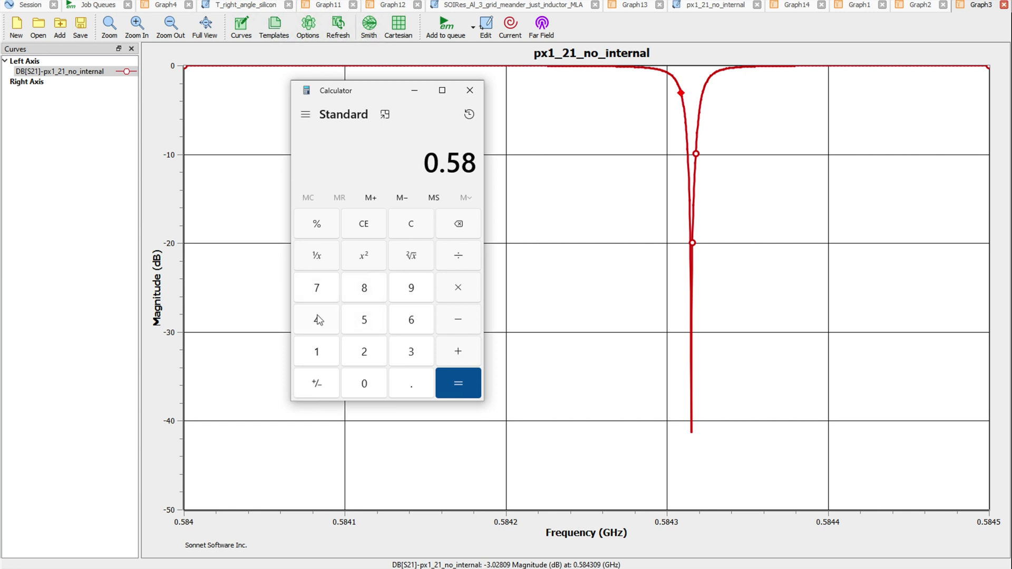
pyautogui.click(317, 319)
pyautogui.click(410, 357)
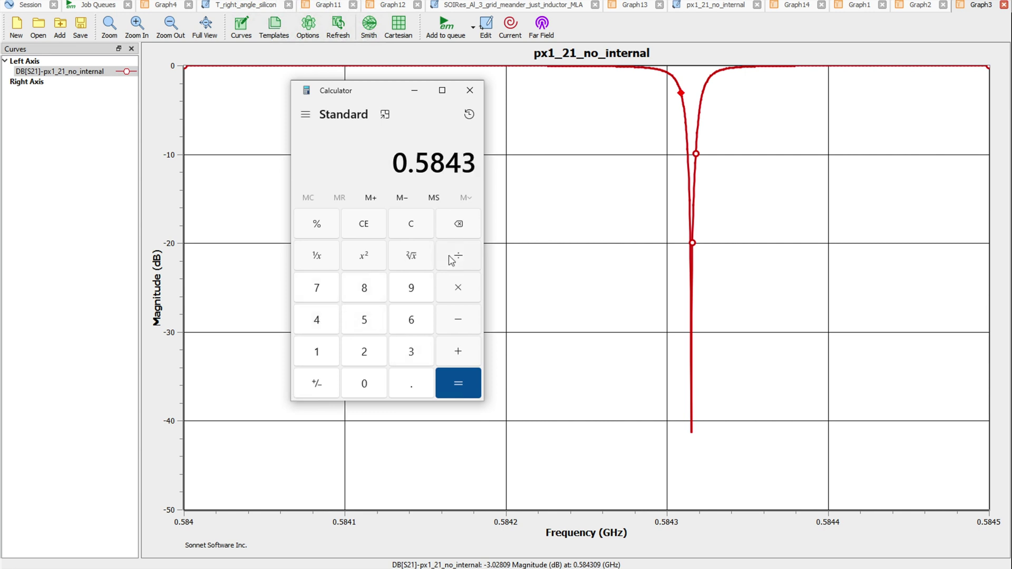
pyautogui.click(456, 257)
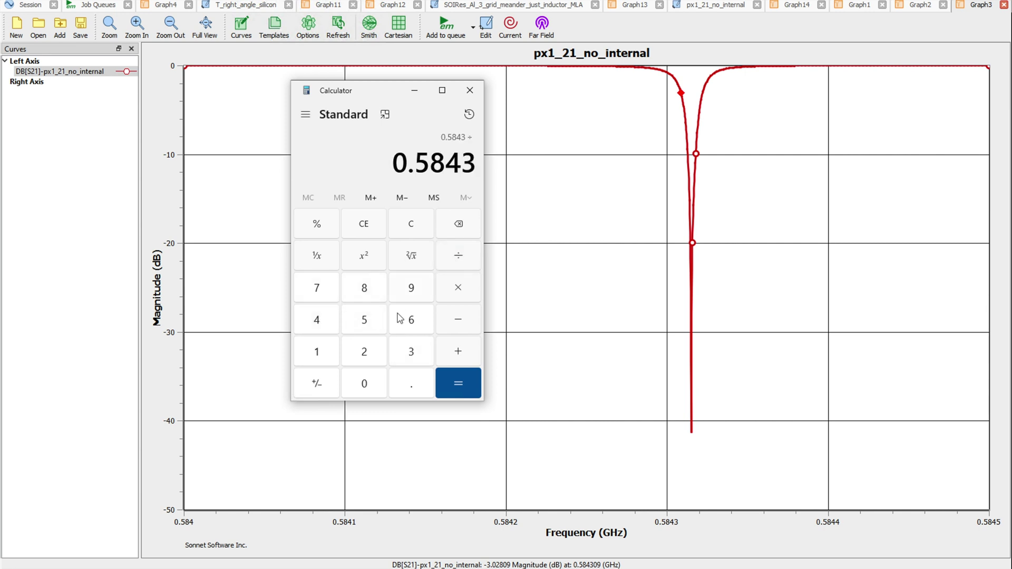
pyautogui.click(412, 393)
pyautogui.click(368, 388)
pyautogui.click(367, 390)
pyautogui.click(367, 389)
pyautogui.click(366, 388)
pyautogui.click(413, 357)
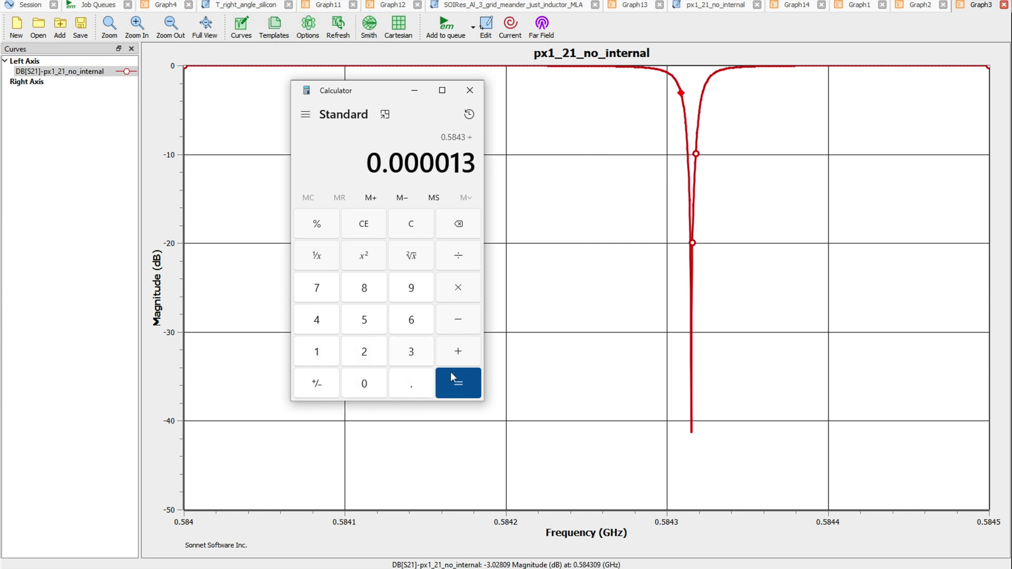
pyautogui.click(456, 382)
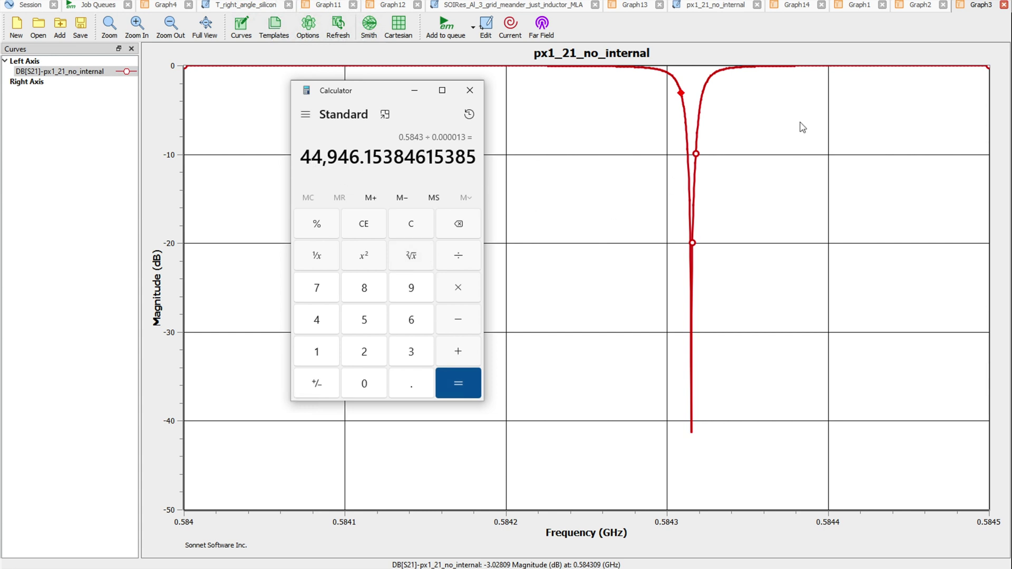
# Step: Check the Z33 and QZin3 curves in the px1_21 graph, and retrace the S21 dip of px1_21_no_internal point by point from its high-frequency side
pyautogui.click(921, 7)
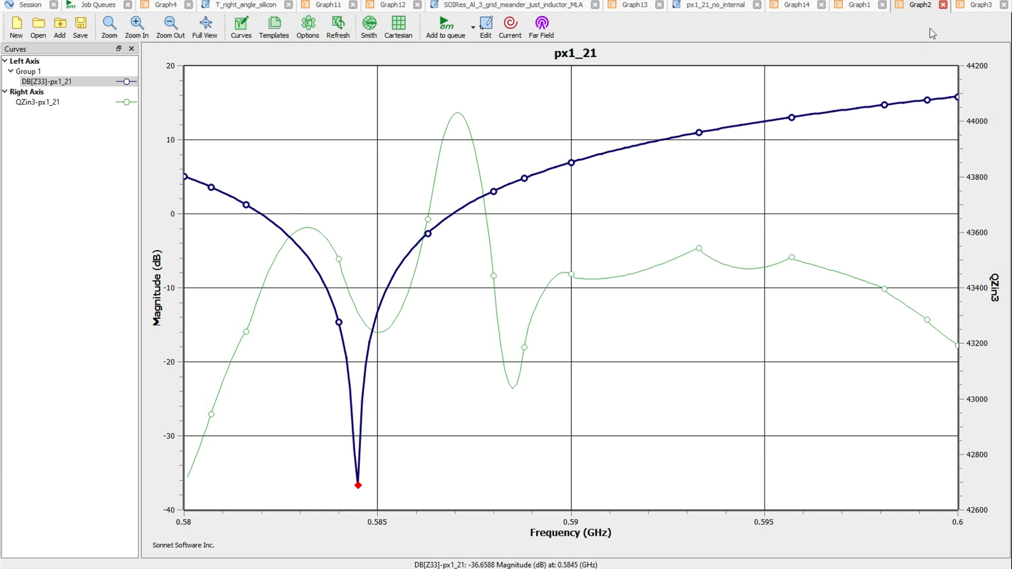
pyautogui.click(974, 6)
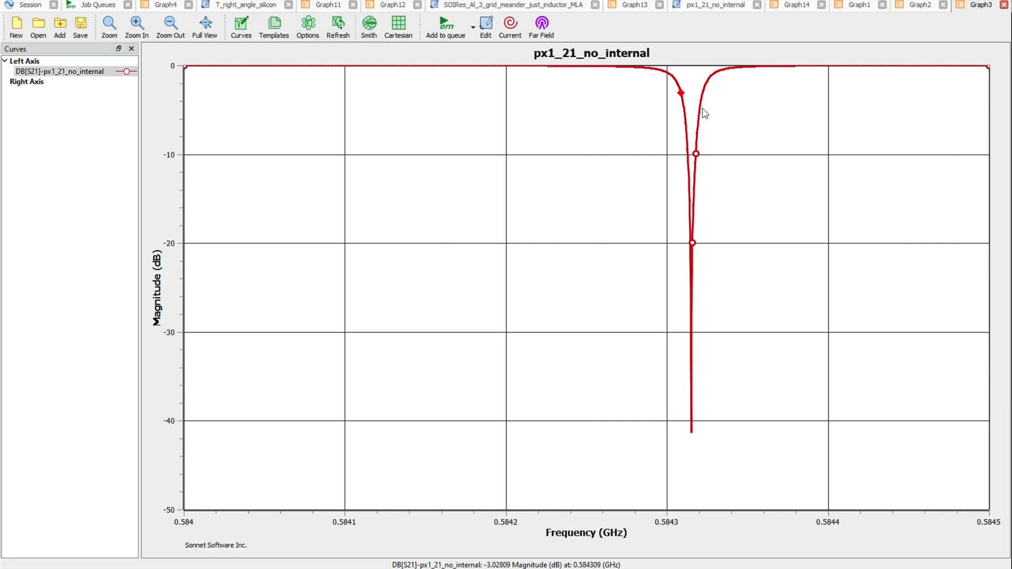
pyautogui.click(709, 78)
pyautogui.click(708, 79)
pyautogui.press('Left')
pyautogui.press('Left')
pyautogui.press('Left')
pyautogui.press('Left')
pyautogui.press('Left')
pyautogui.press('Left')
pyautogui.press('Left')
pyautogui.press('Left')
pyautogui.press('Left')
pyautogui.press('Left')
pyautogui.press('Left')
pyautogui.press('Left')
pyautogui.press('Left')
pyautogui.press('Left')
pyautogui.press('Left')
pyautogui.press('Left')
pyautogui.press('Left')
pyautogui.press('Left')
pyautogui.press('Left')
pyautogui.press('Left')
pyautogui.press('Left')
pyautogui.press('Left')
pyautogui.press('Left')
pyautogui.press('Left')
# Step: Switch to the KLayout window with waferlayout_20240313.cif and examine the small interdigitated capacitor at pixel PX1:1 and its neighbouring pixels
pyautogui.hotkey('ctrl', 'Up')
pyautogui.click(563, 258)
pyautogui.scroll(10, 605, 363)
pyautogui.scroll(10, 523, 342)
pyautogui.scroll(4, 557, 237)
pyautogui.scroll(-8, 612, 259)
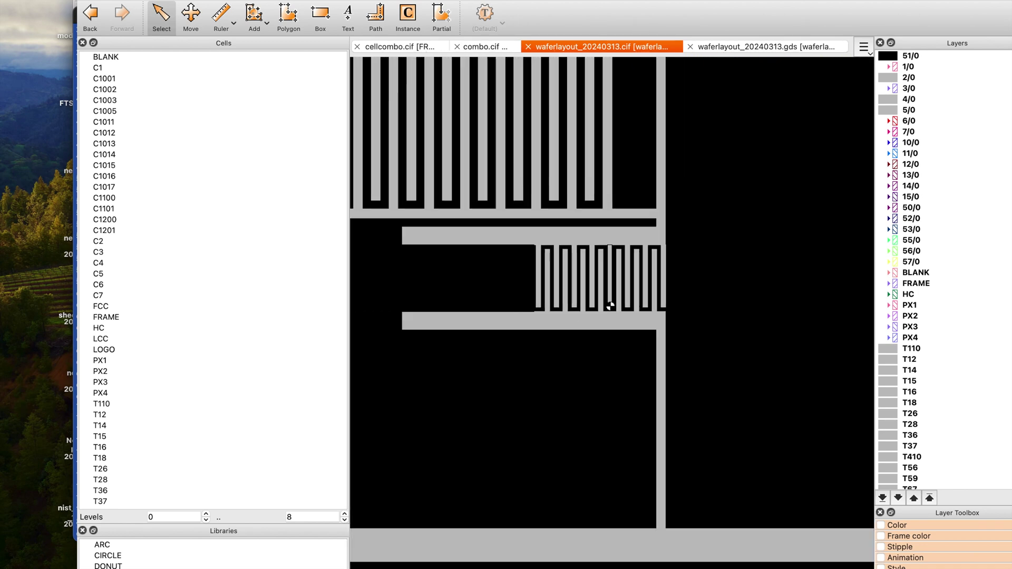
pyautogui.scroll(-5, 618, 321)
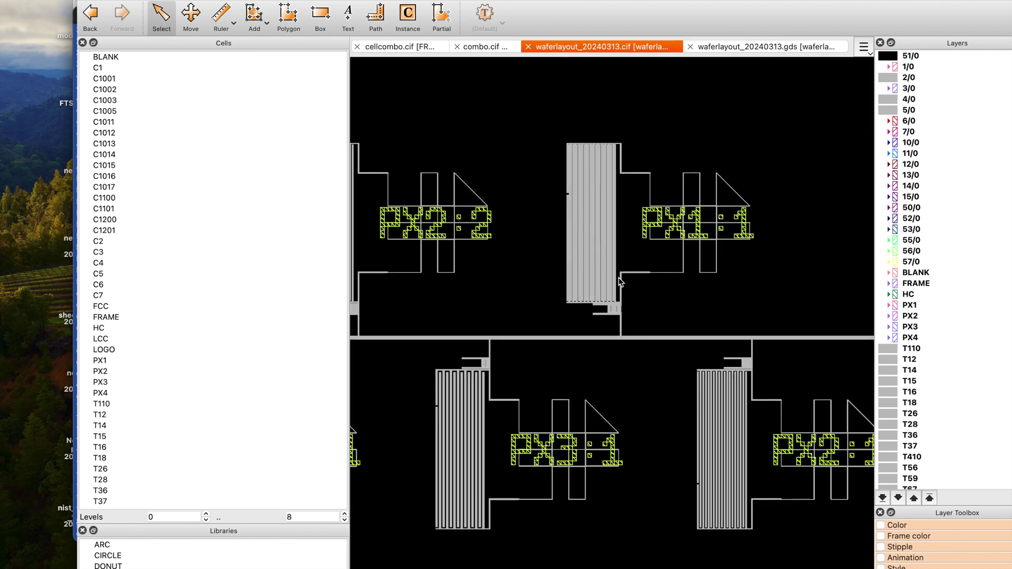
pyautogui.click(594, 189)
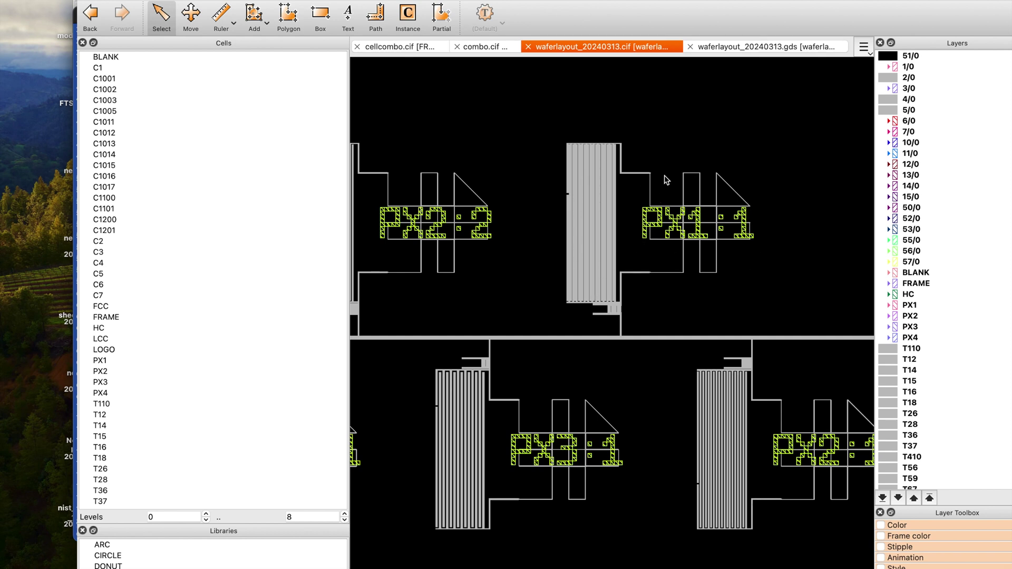